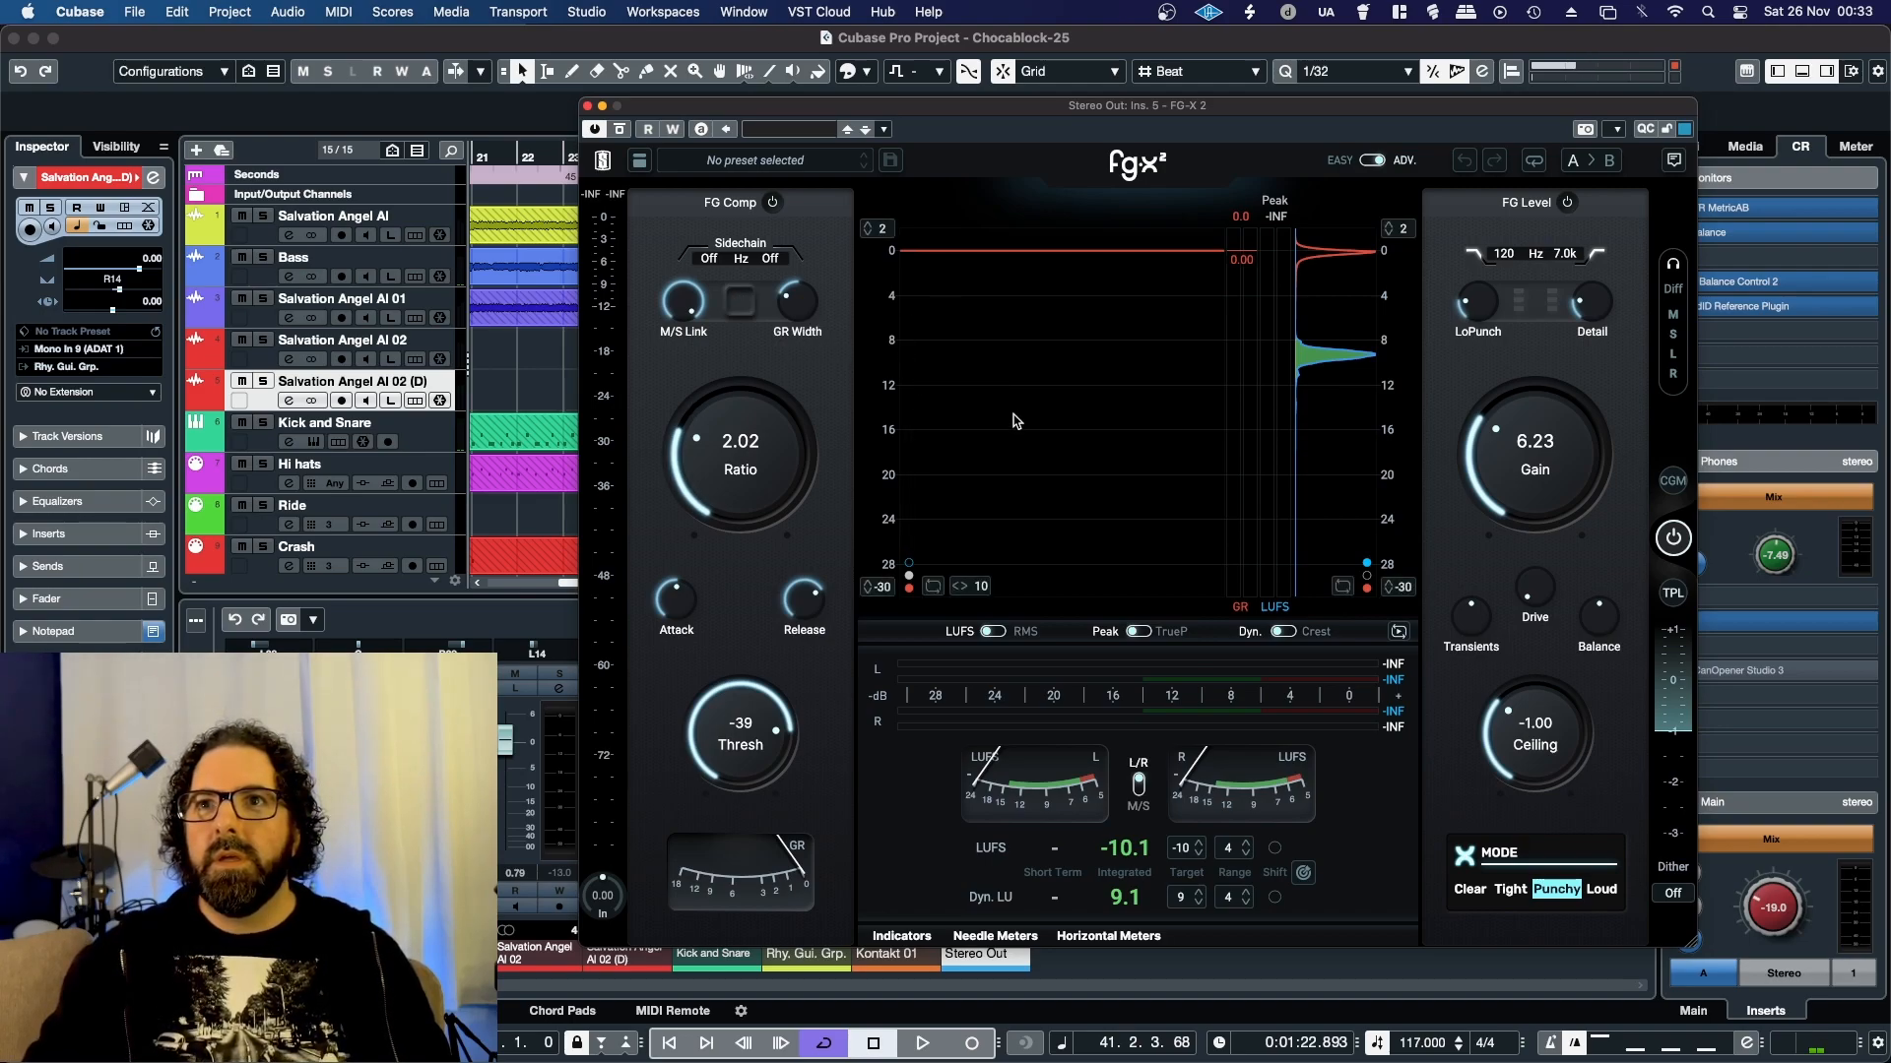
Step: Reposition the FG-X 2 plugin window and resize it larger and smaller to compare its layouts
drag(1046, 110, 1002, 61)
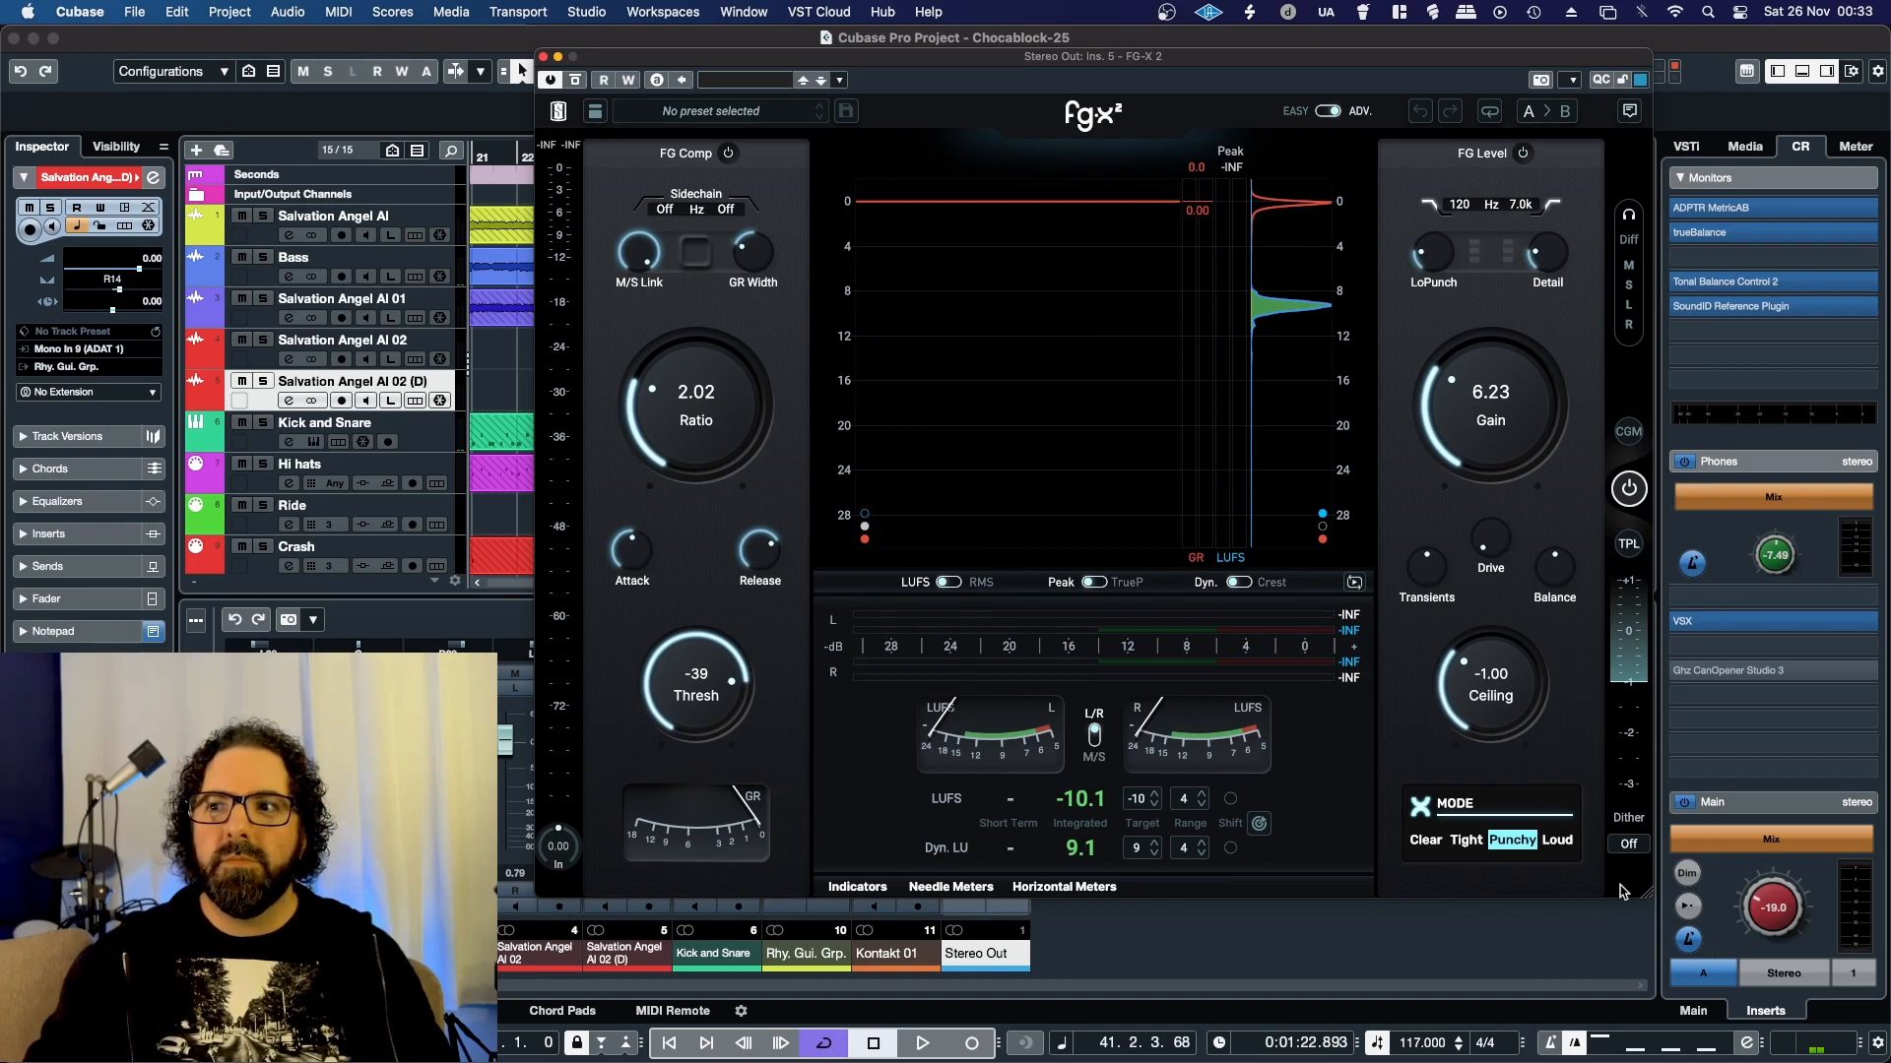
drag(1646, 899, 1681, 916)
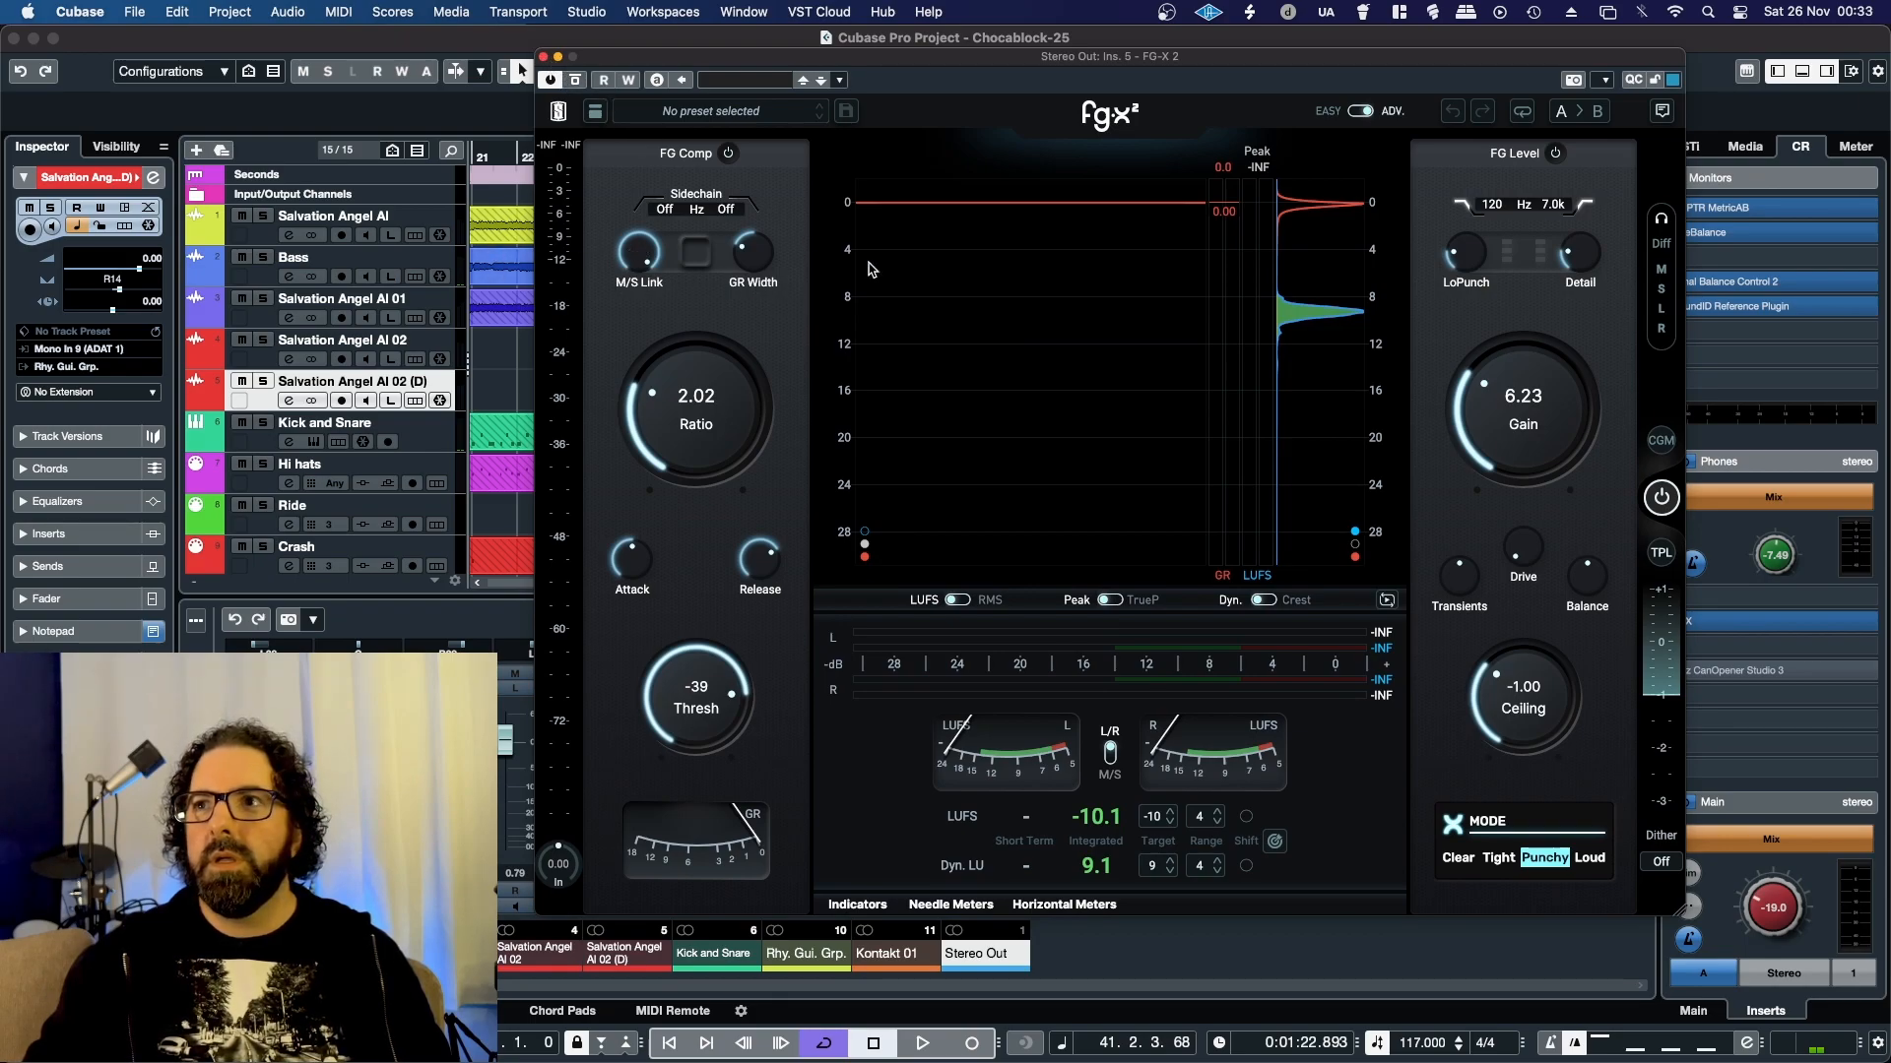
mouse_move(1068, 430)
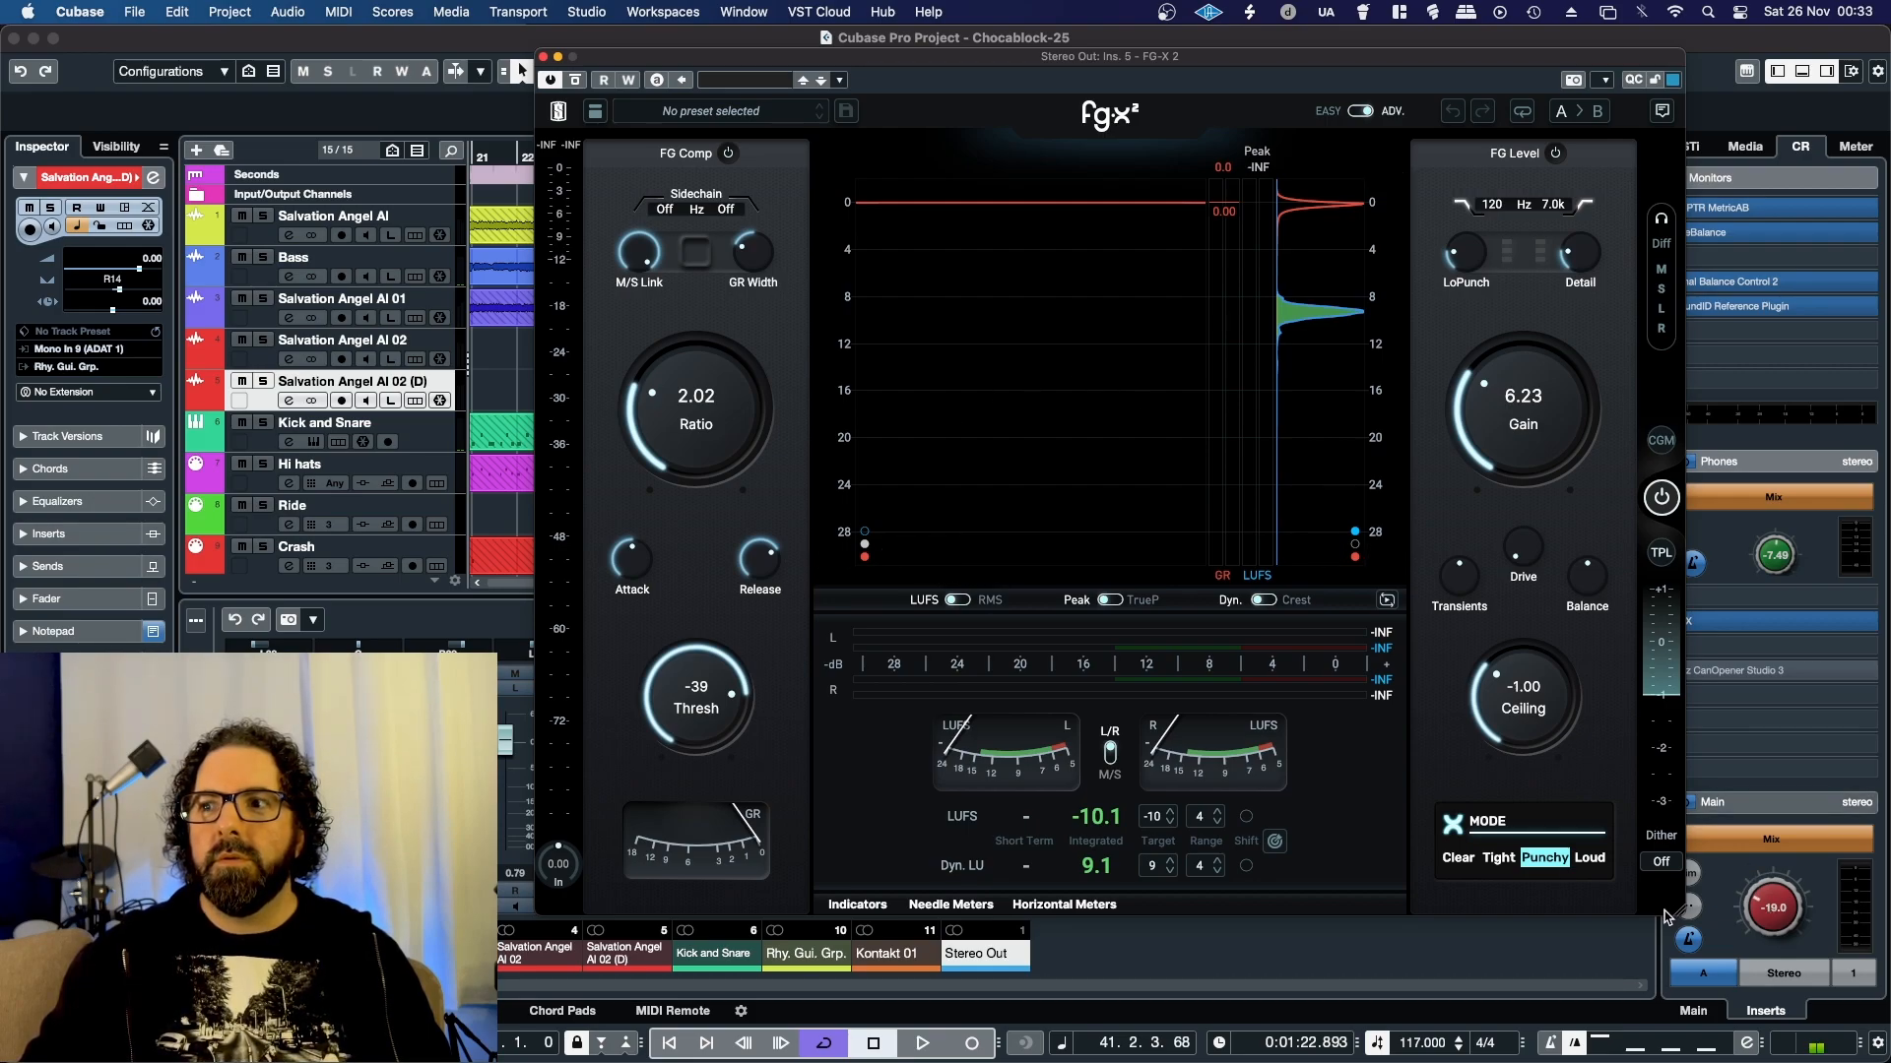
drag(1681, 918, 1302, 681)
drag(1378, 756, 1460, 863)
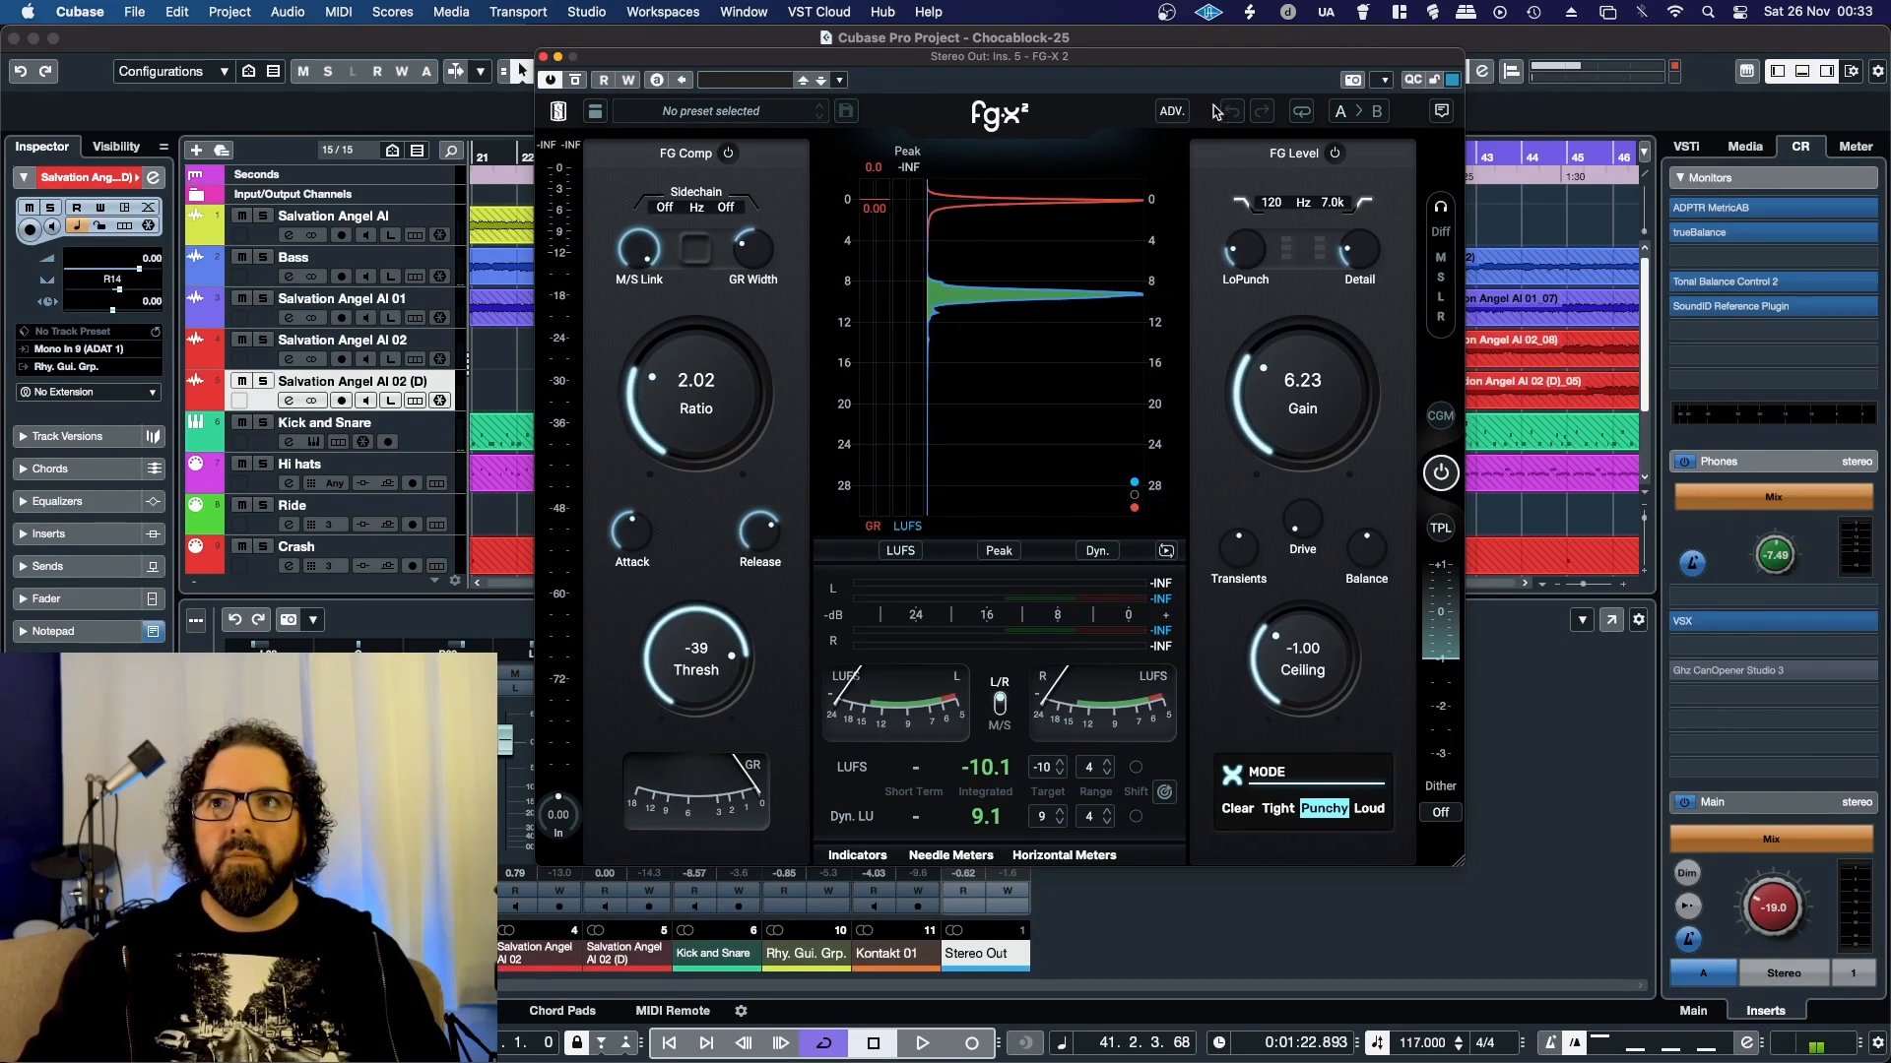
Step: Switch FG-X 2 to Easy mode and back to Advanced, and close the plugin window
click(1177, 114)
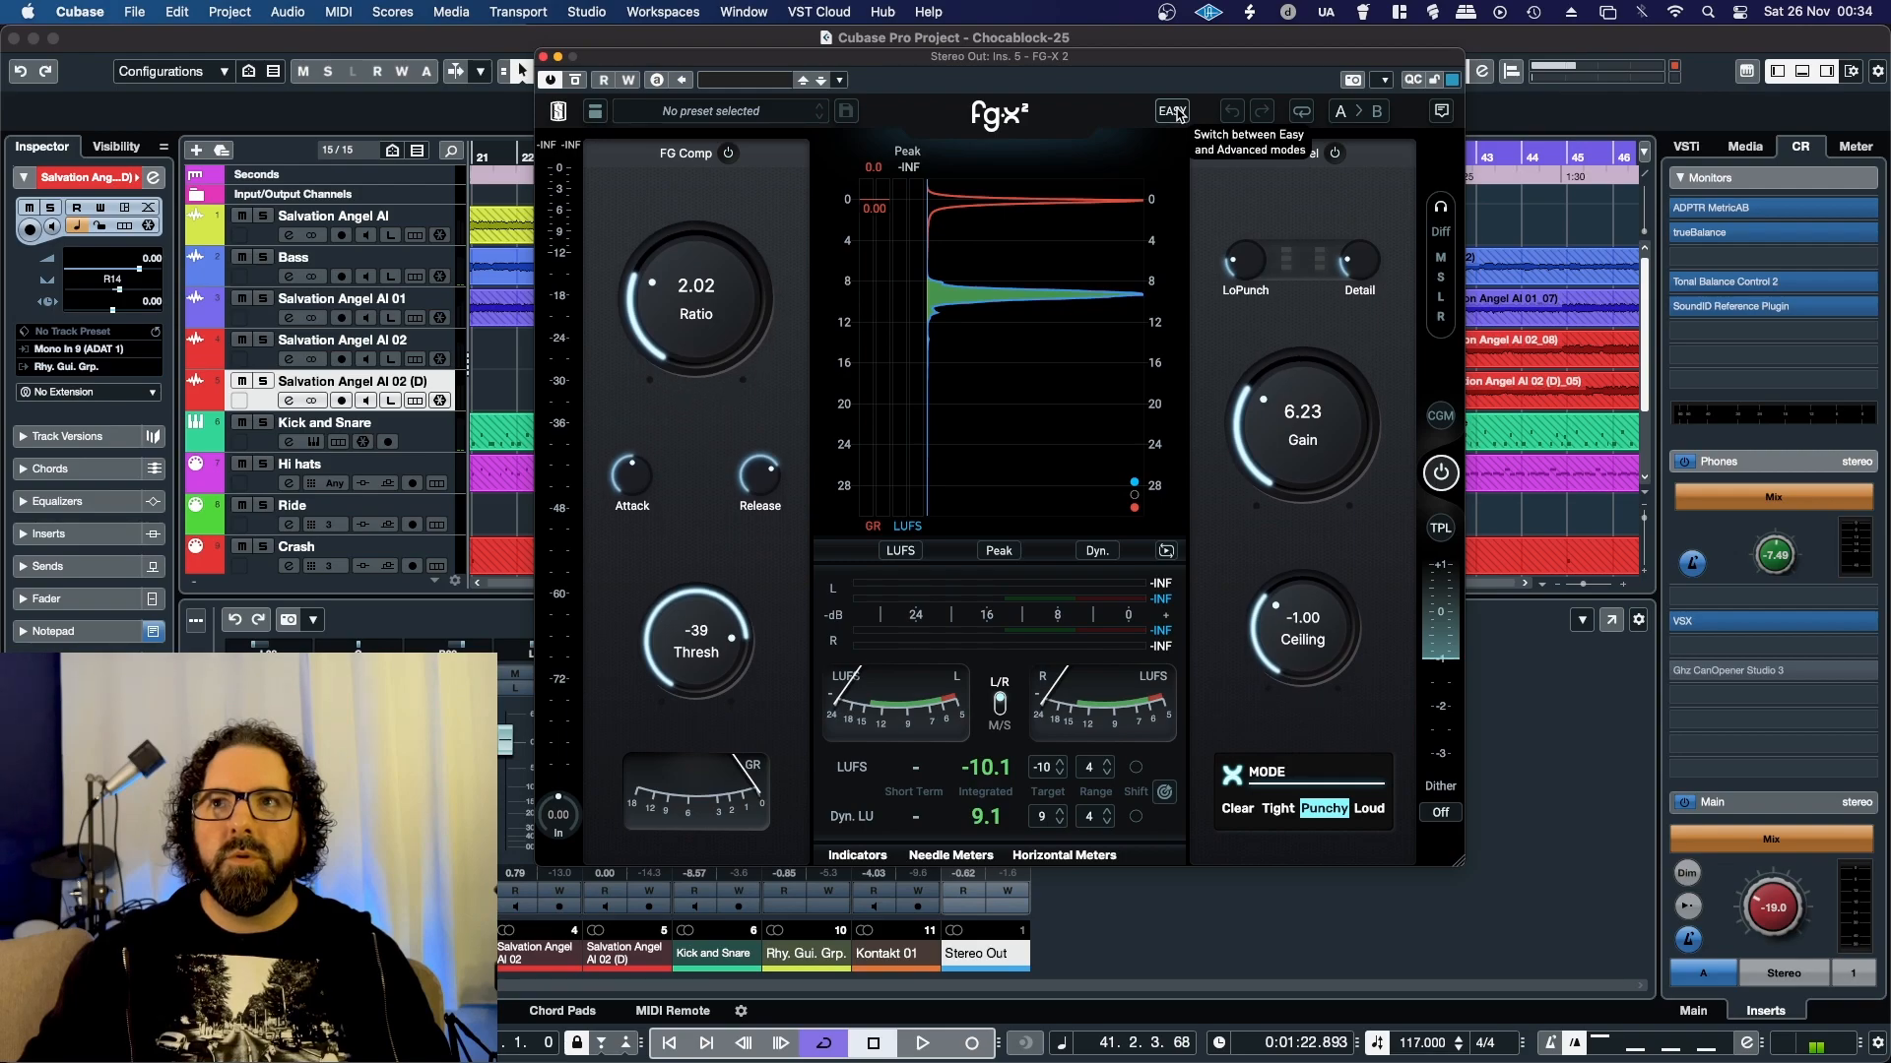
click(1177, 114)
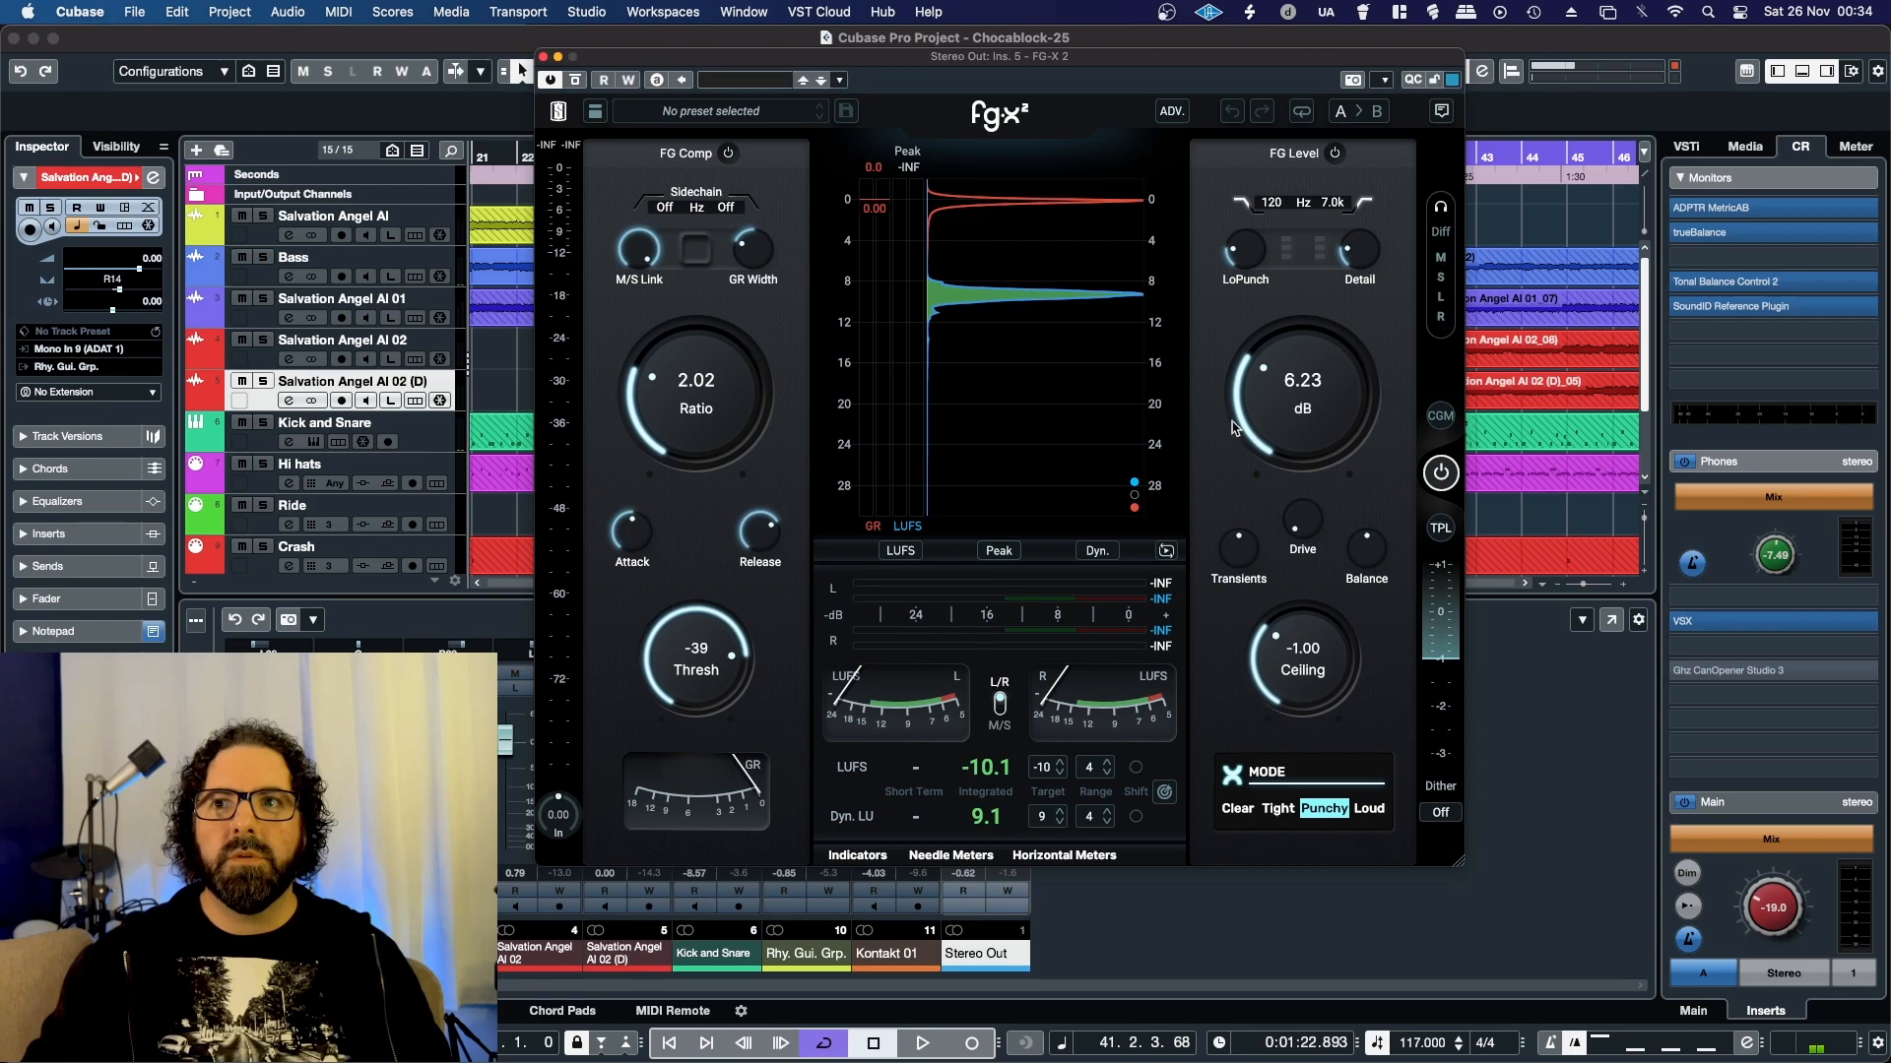
click(543, 57)
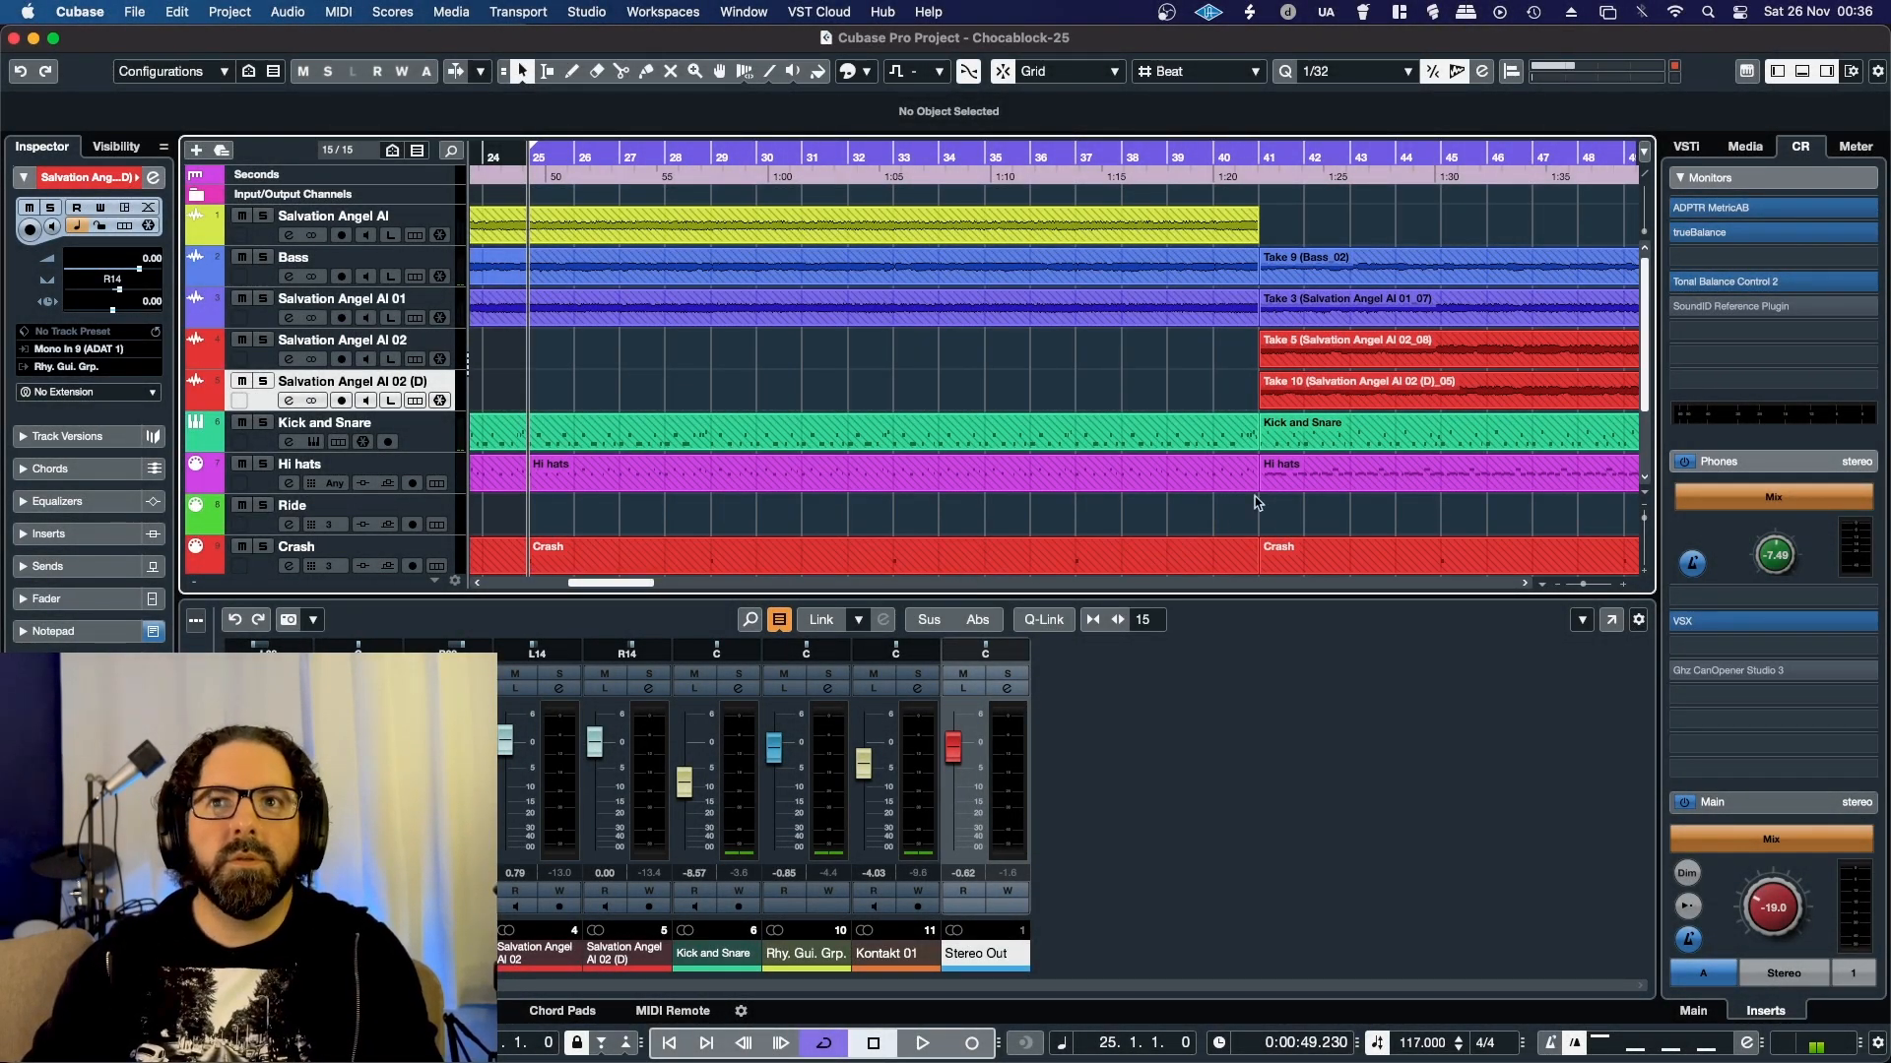
Step: Open the VSX plugin on the Phones channel to view its room library, and close it again
click(1725, 623)
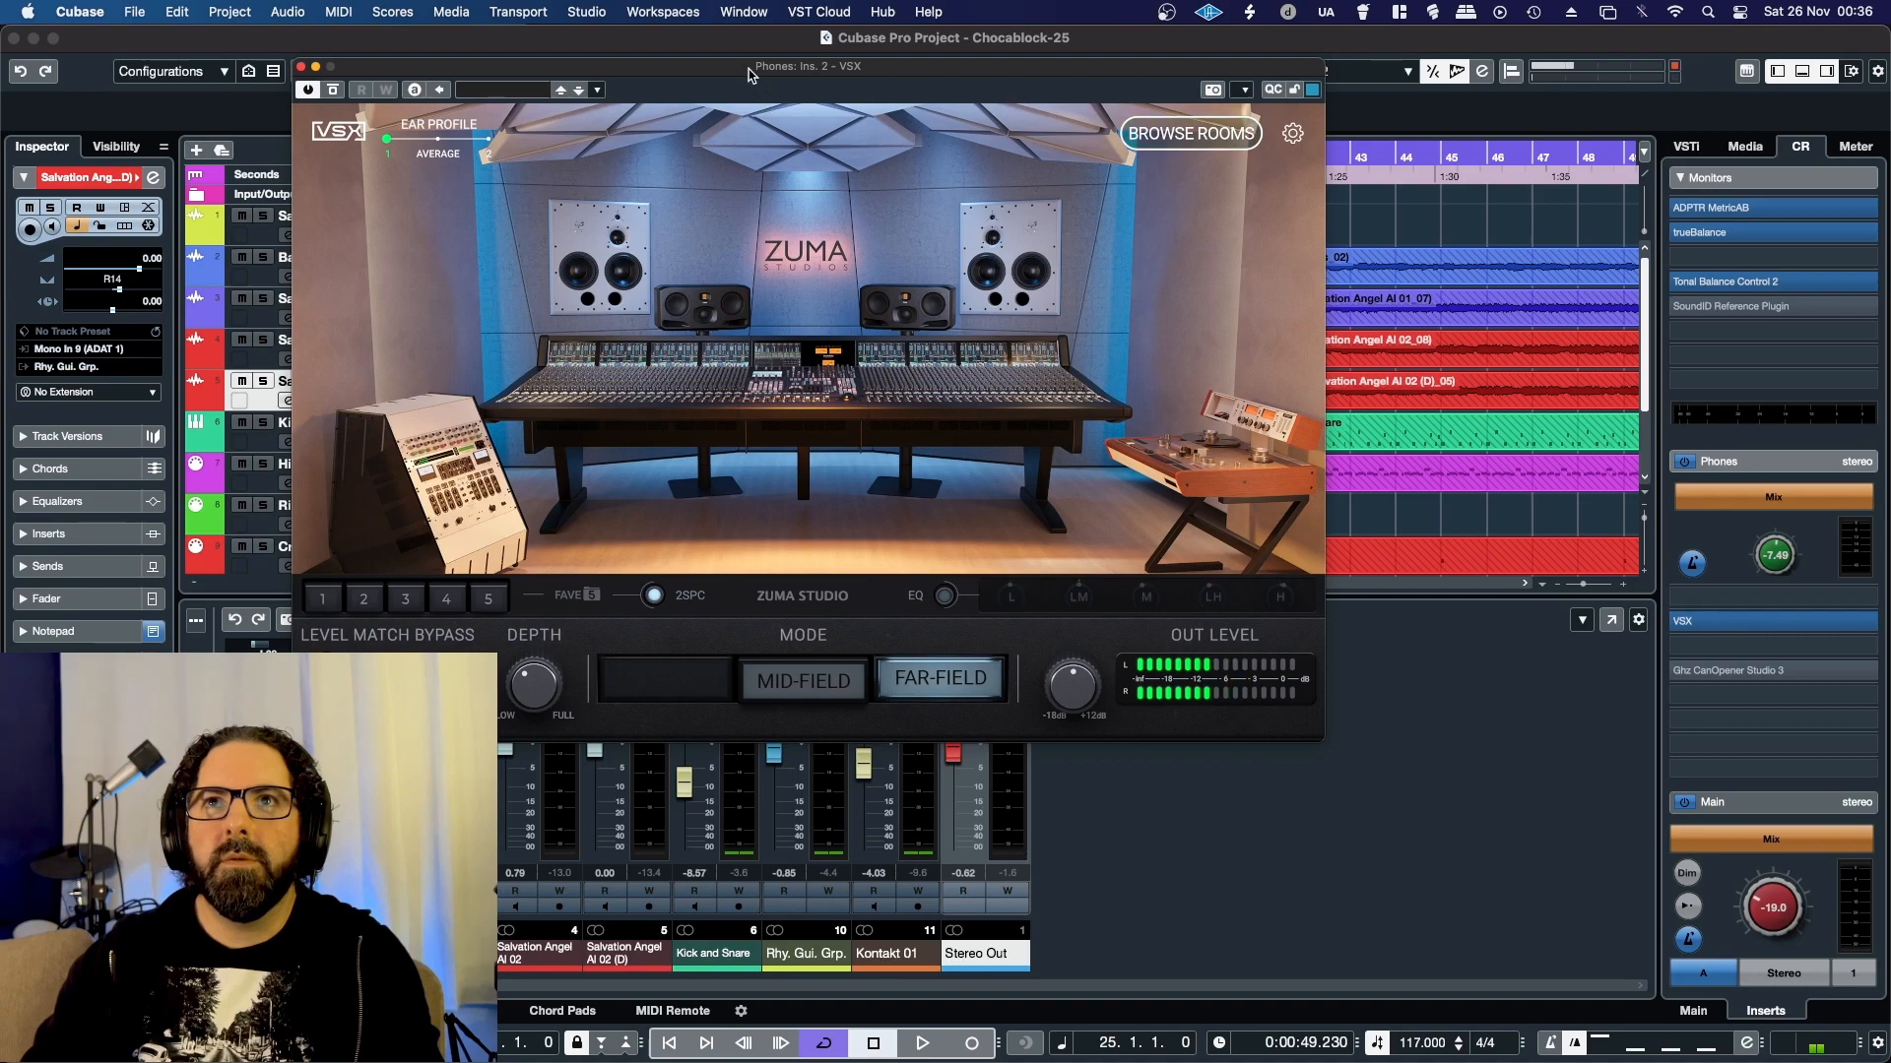
drag(751, 69, 913, 168)
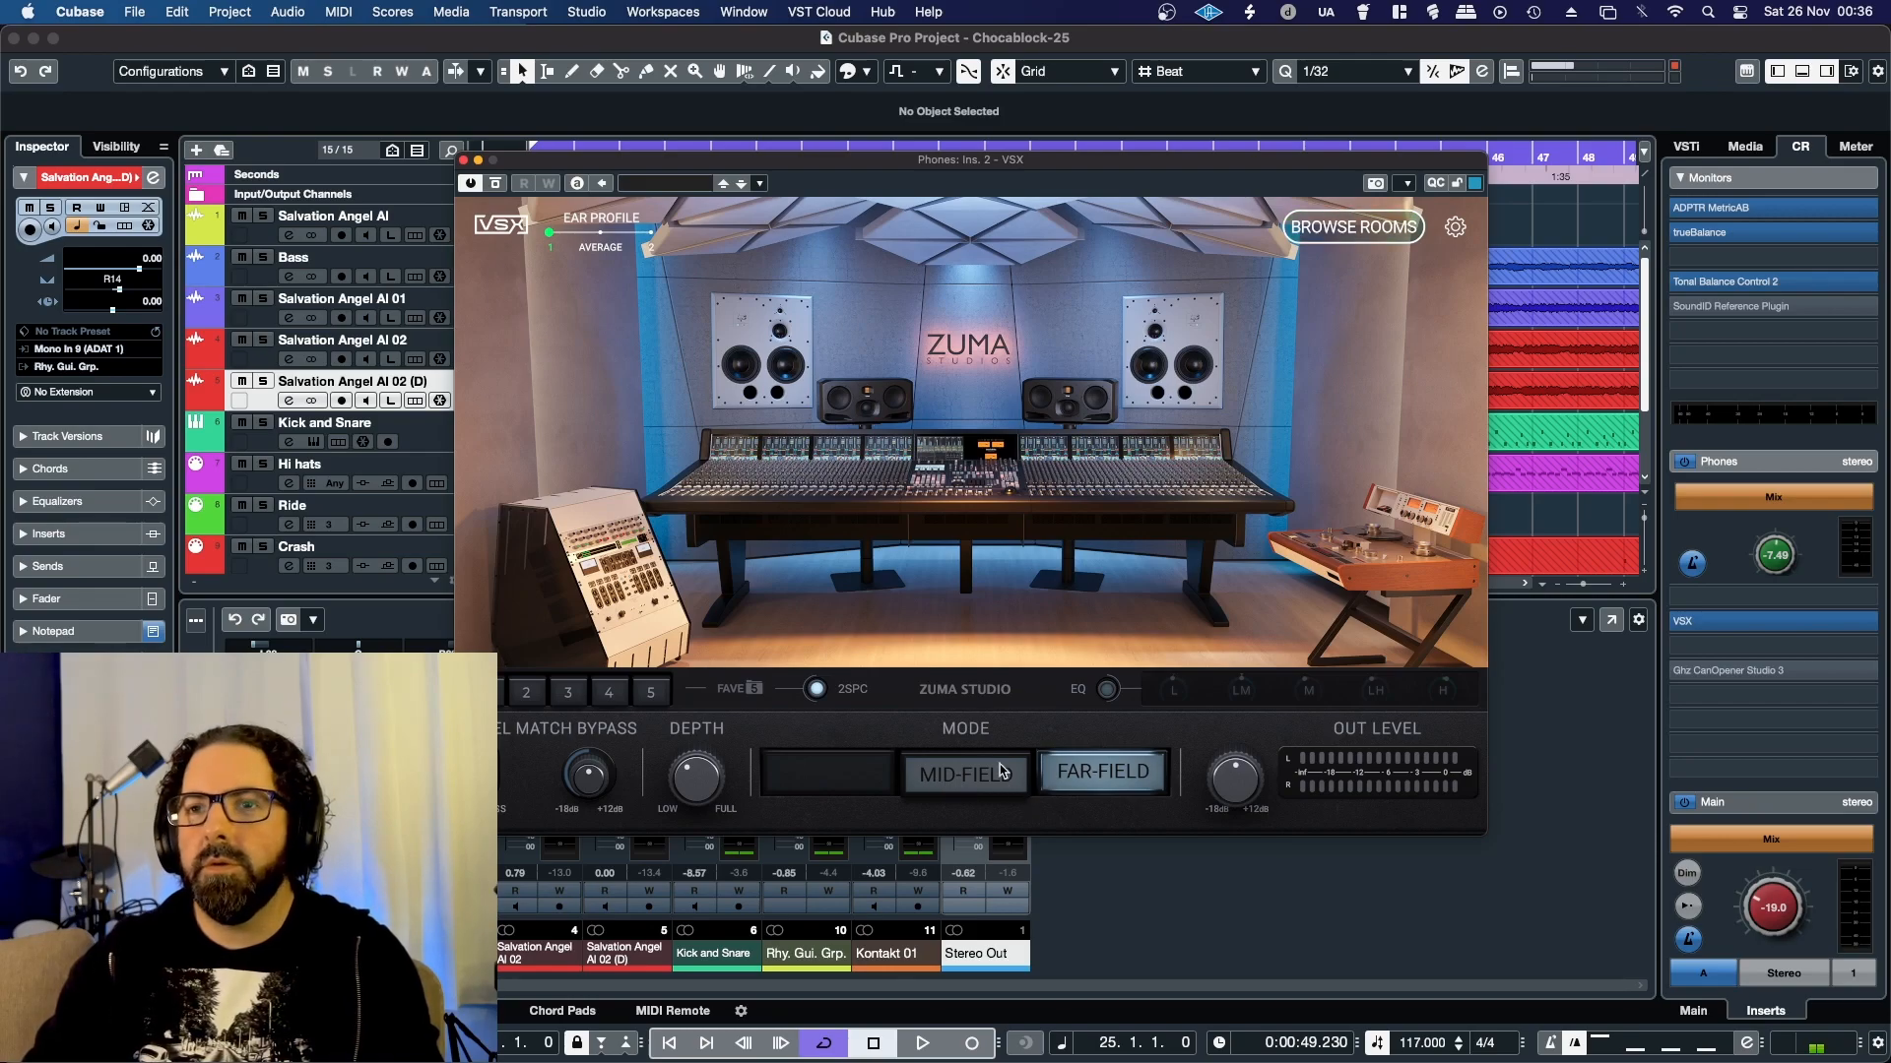
click(1308, 225)
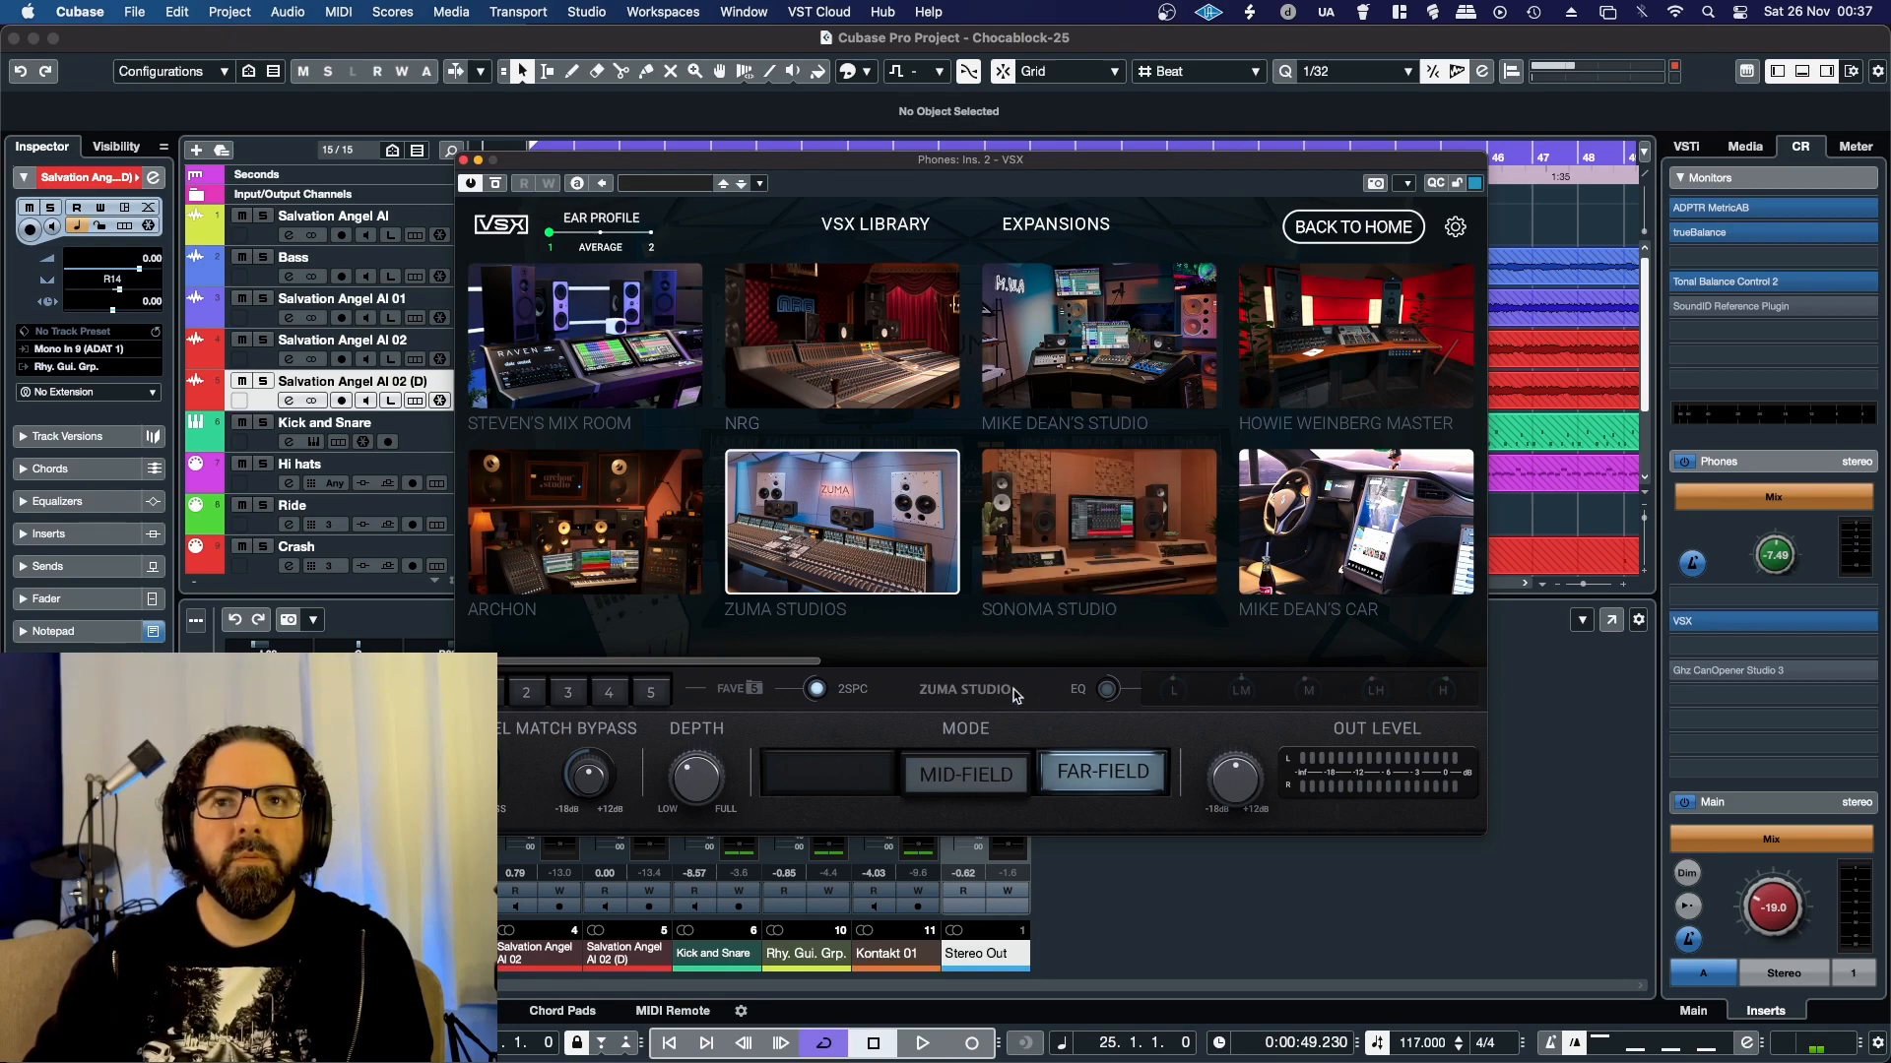
click(463, 161)
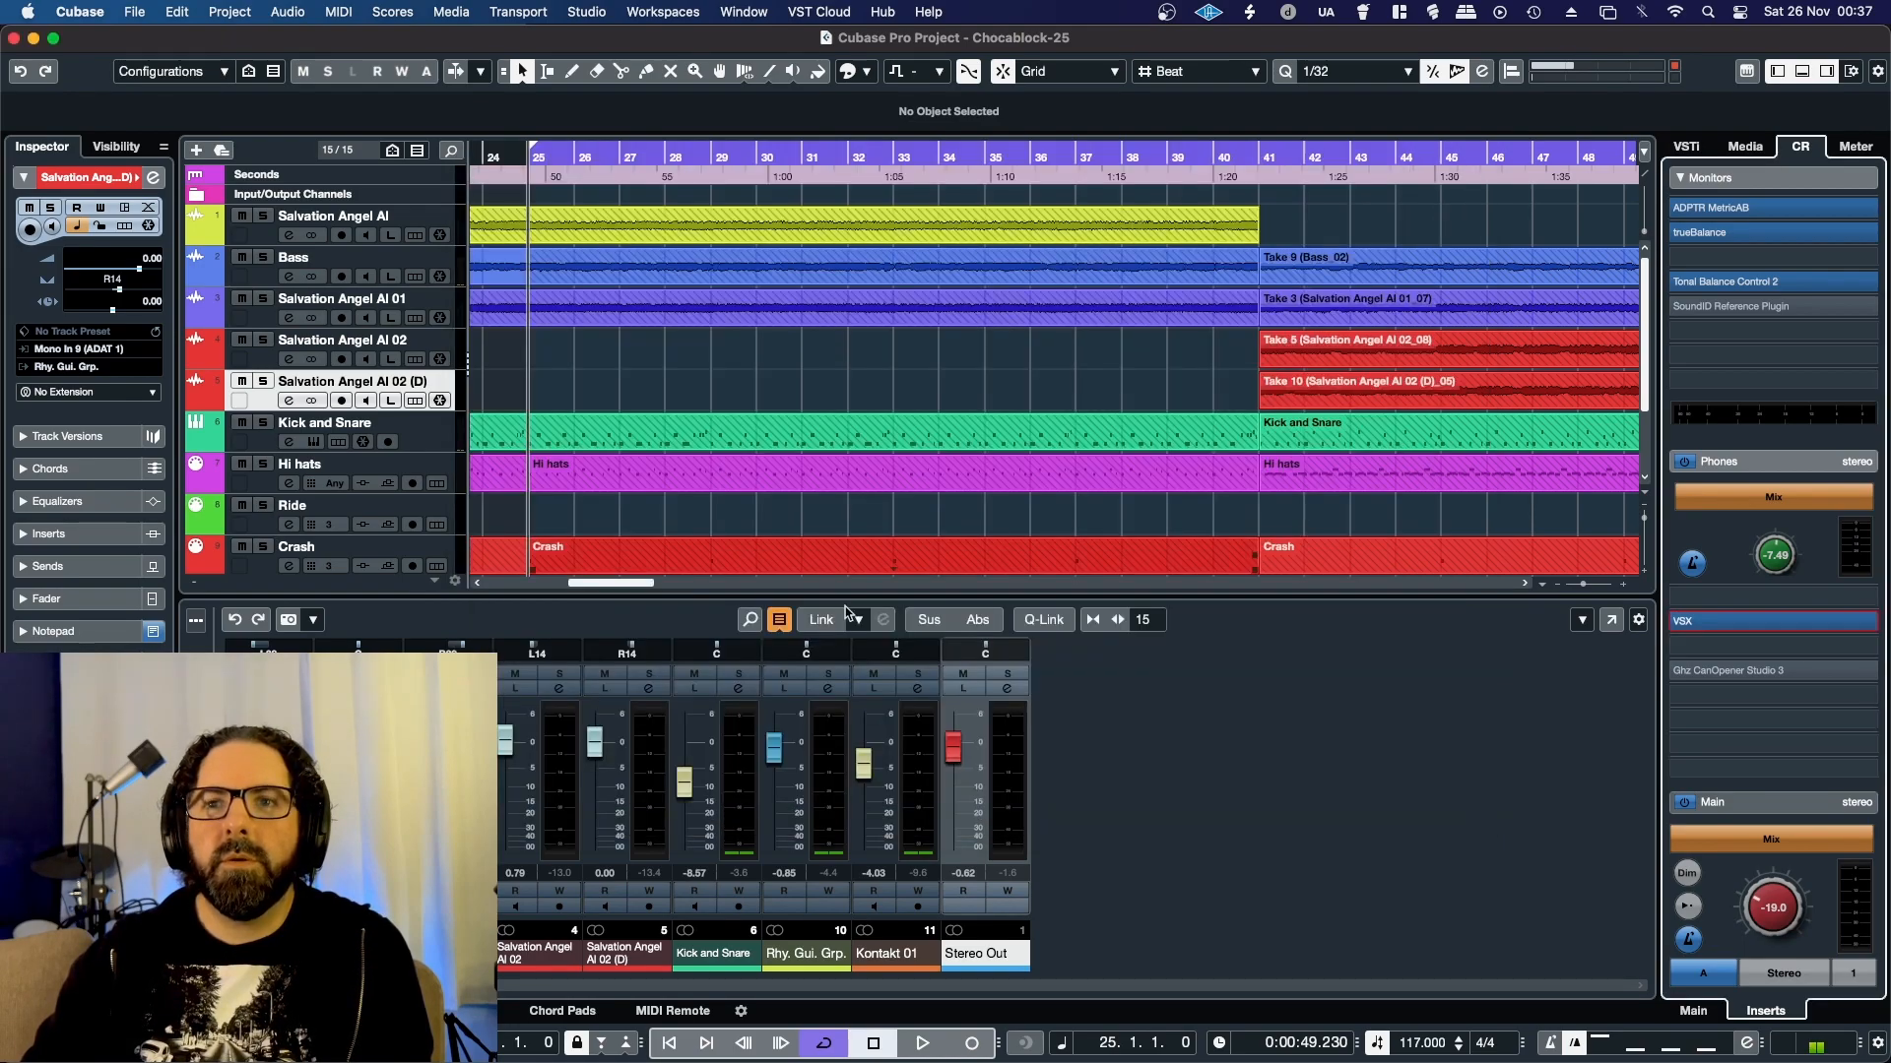
Step: Open the FG-X 2 editor from the Stereo Out channel's inserts
click(1005, 699)
drag(808, 337, 809, 391)
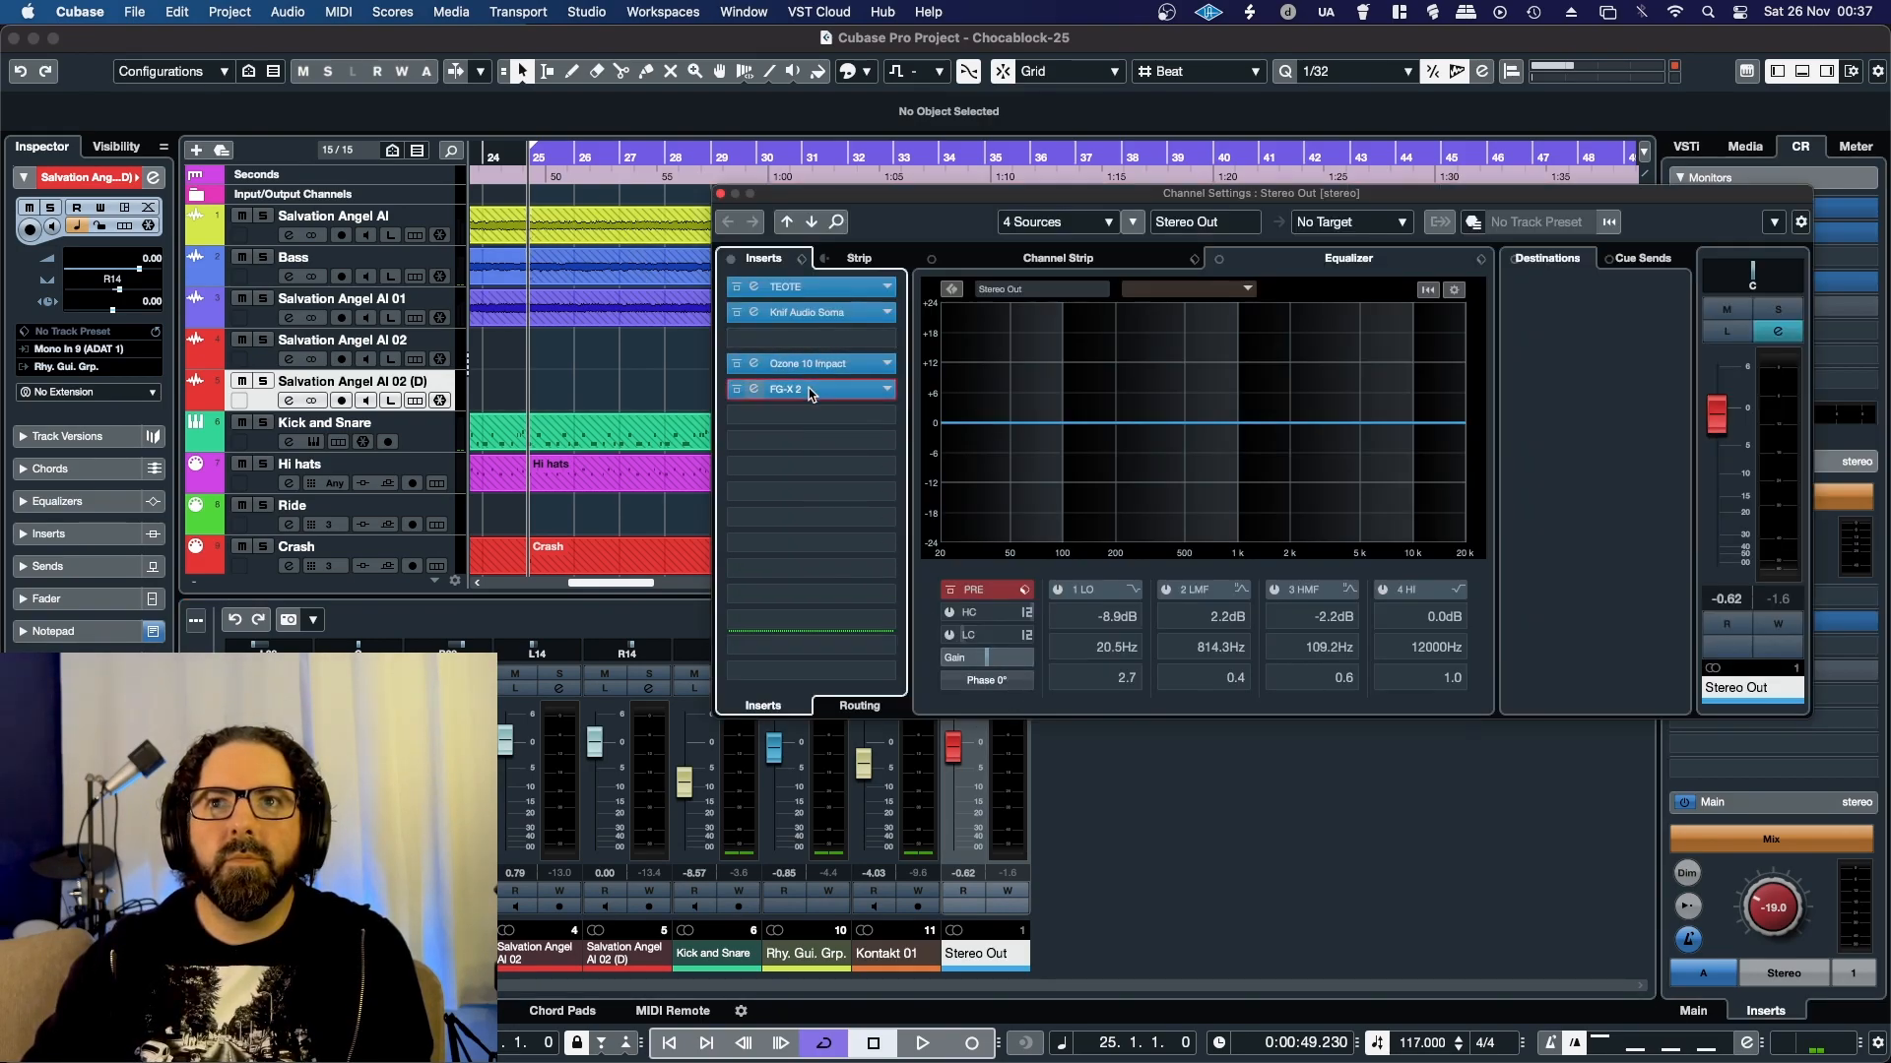
click(807, 389)
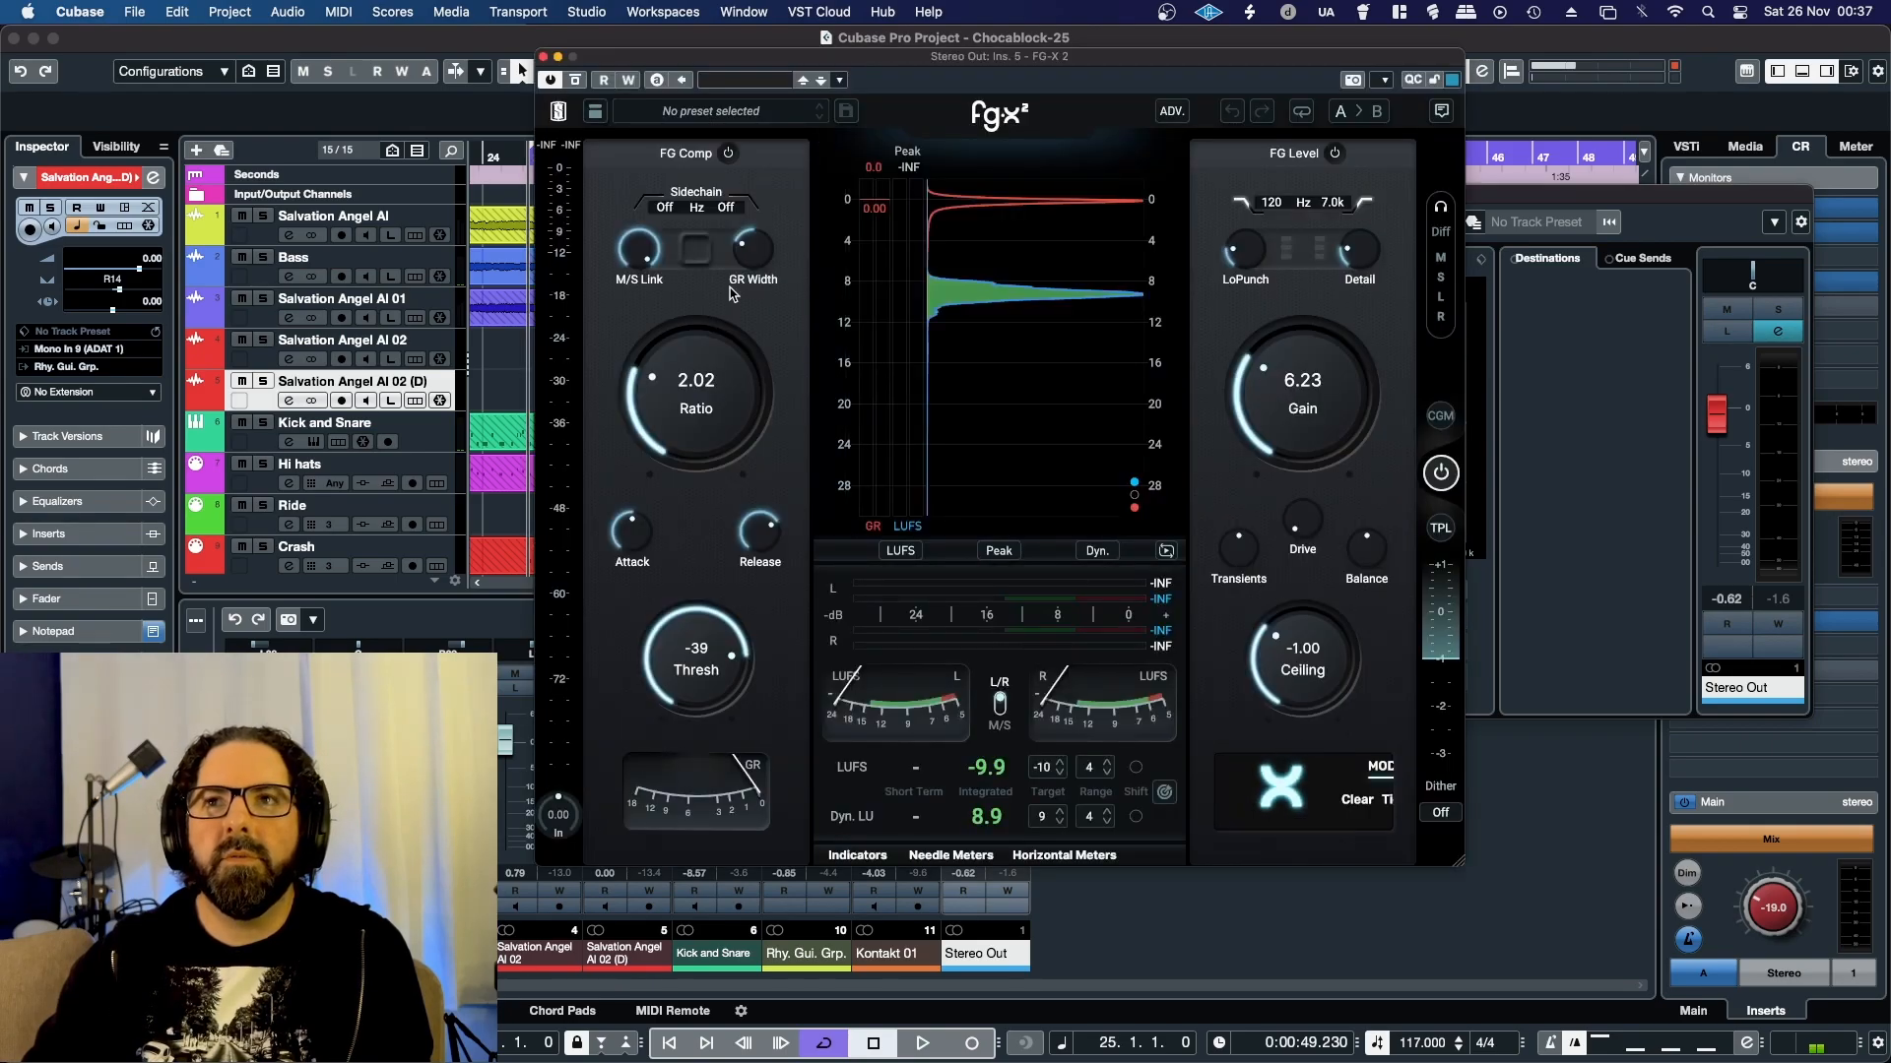
Step: Start project playback and enlarge the FG-X 2 window to expose its full level history graph
click(928, 1048)
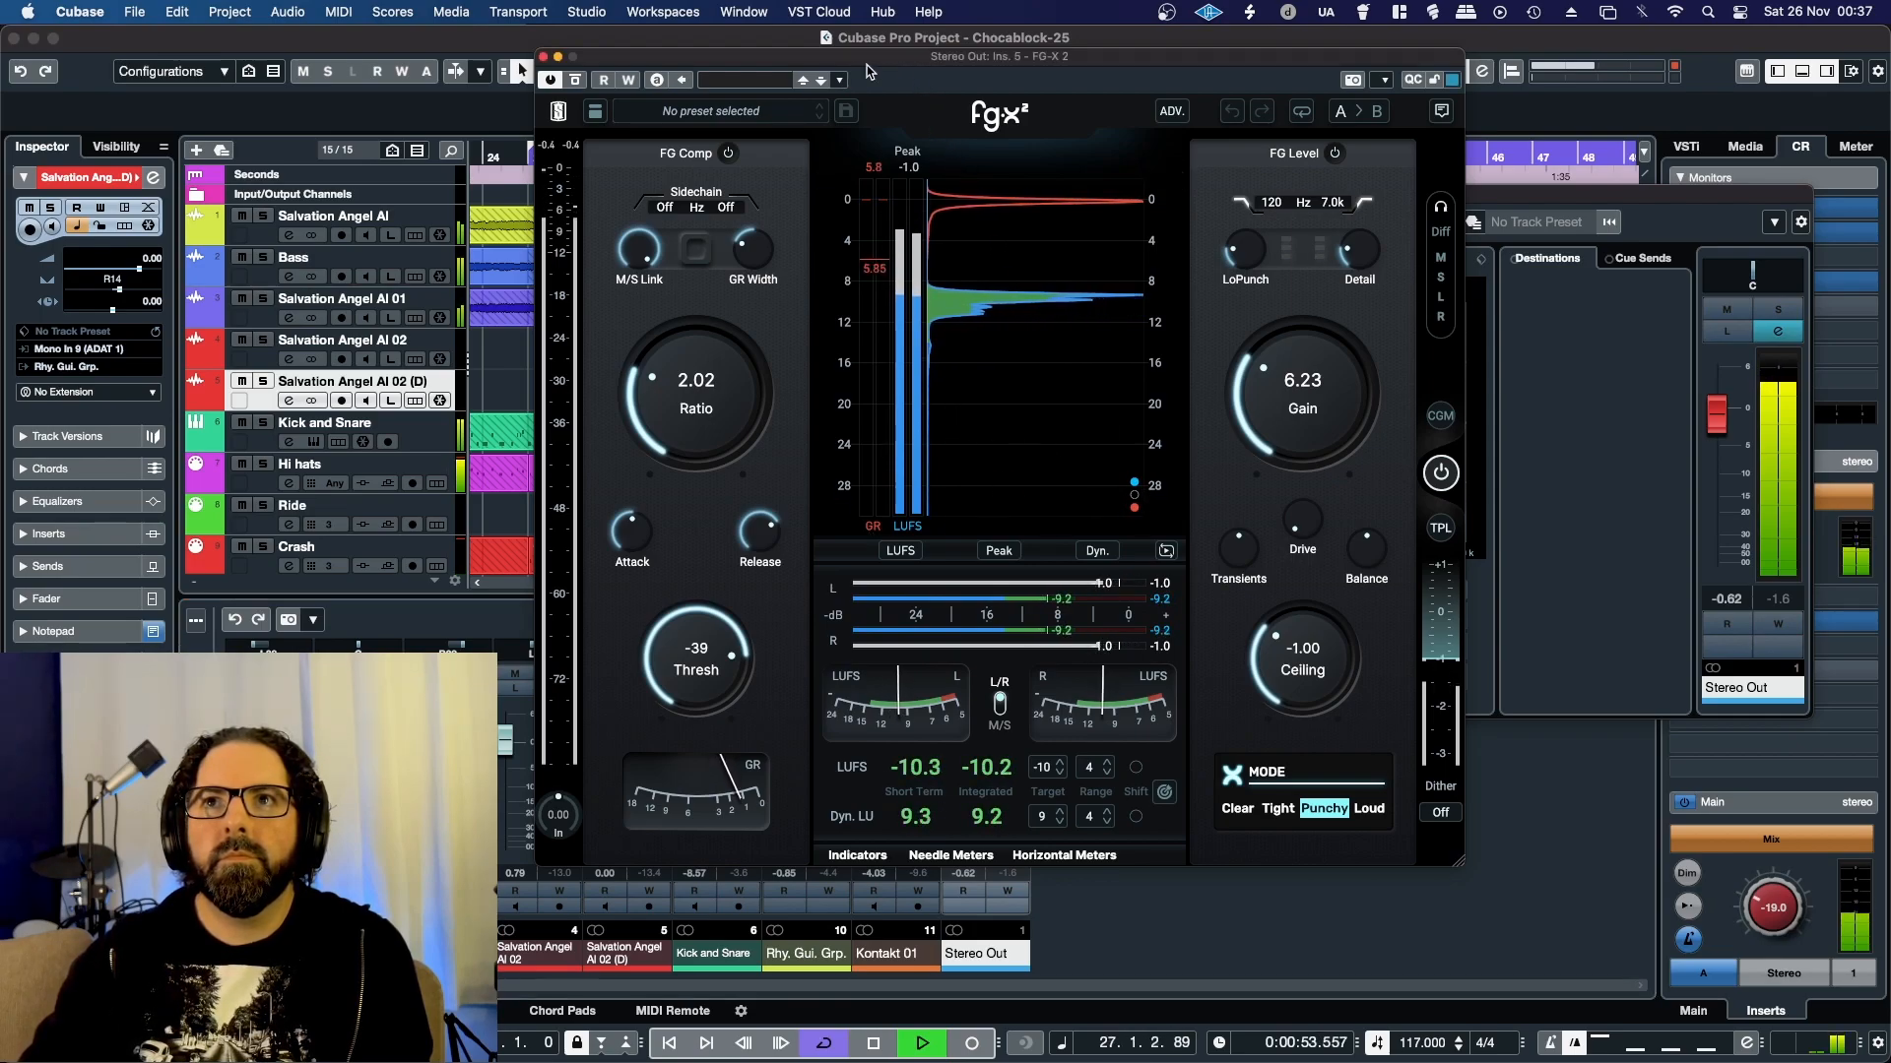
drag(739, 61, 700, 63)
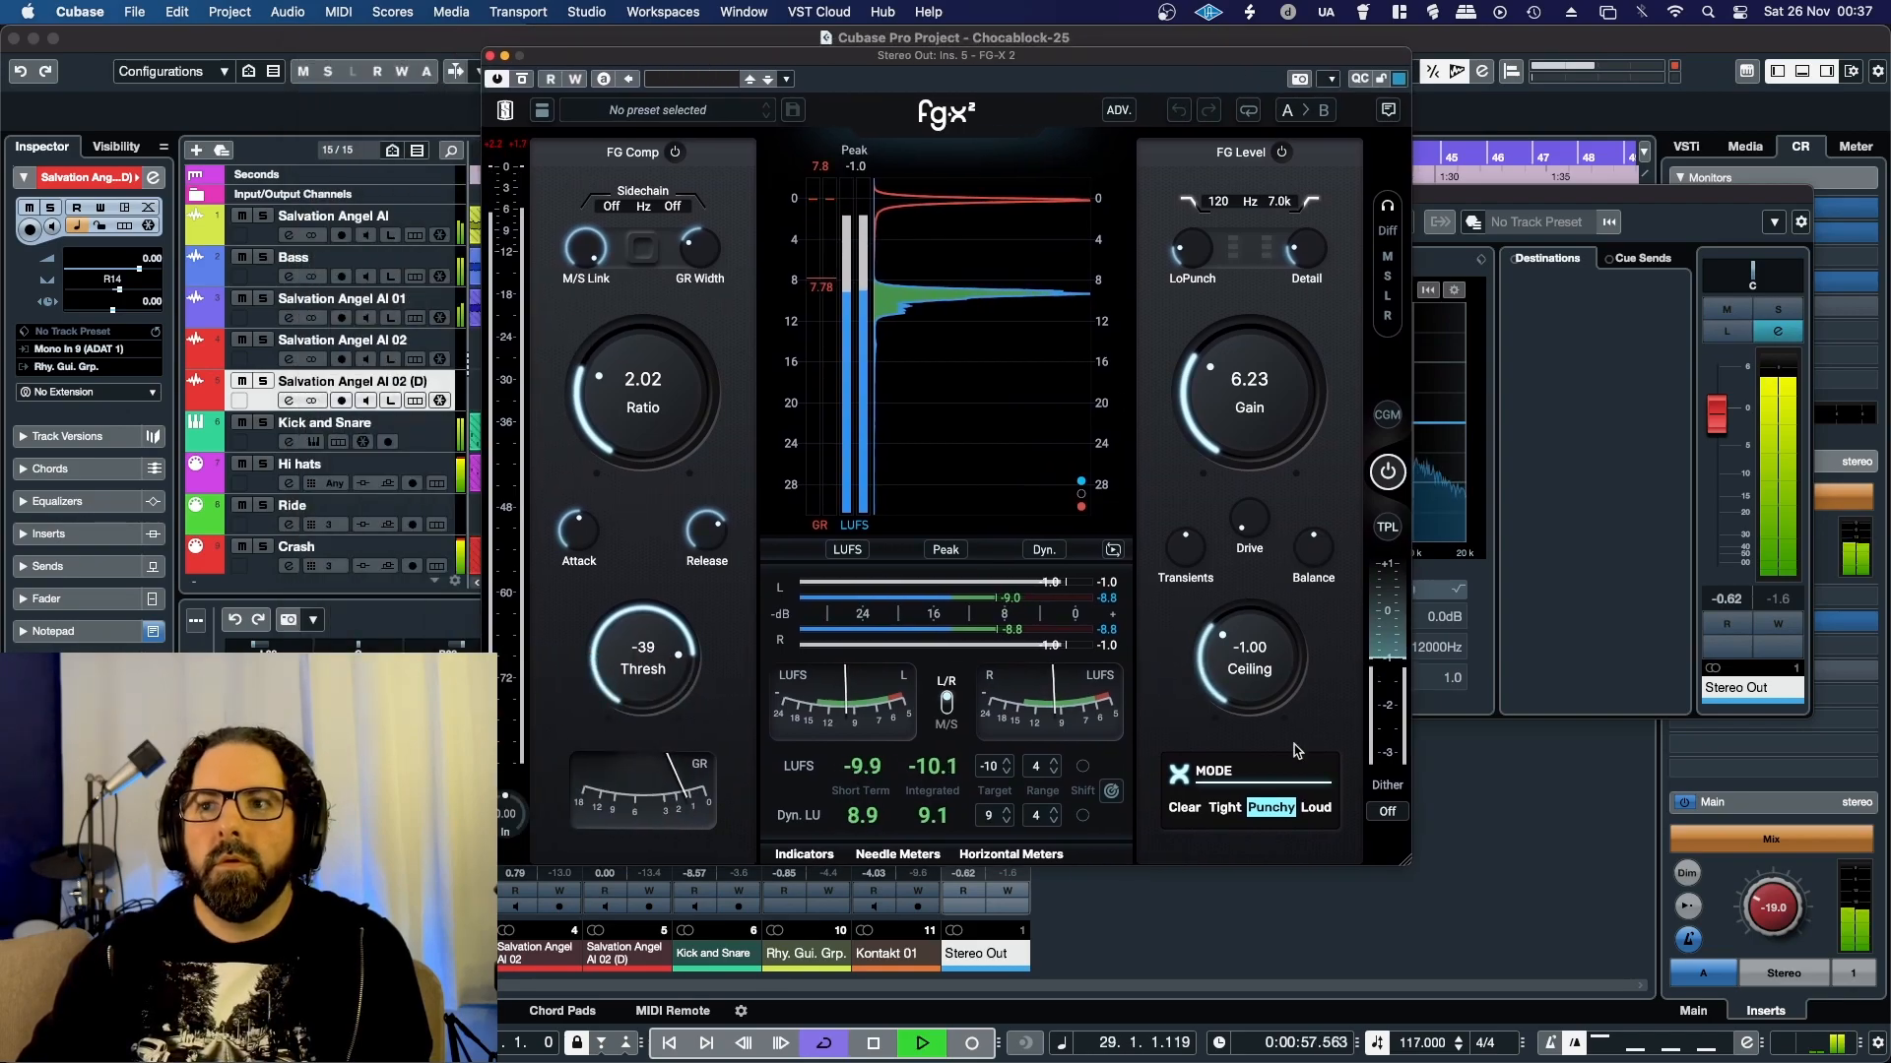
drag(1403, 864, 1610, 930)
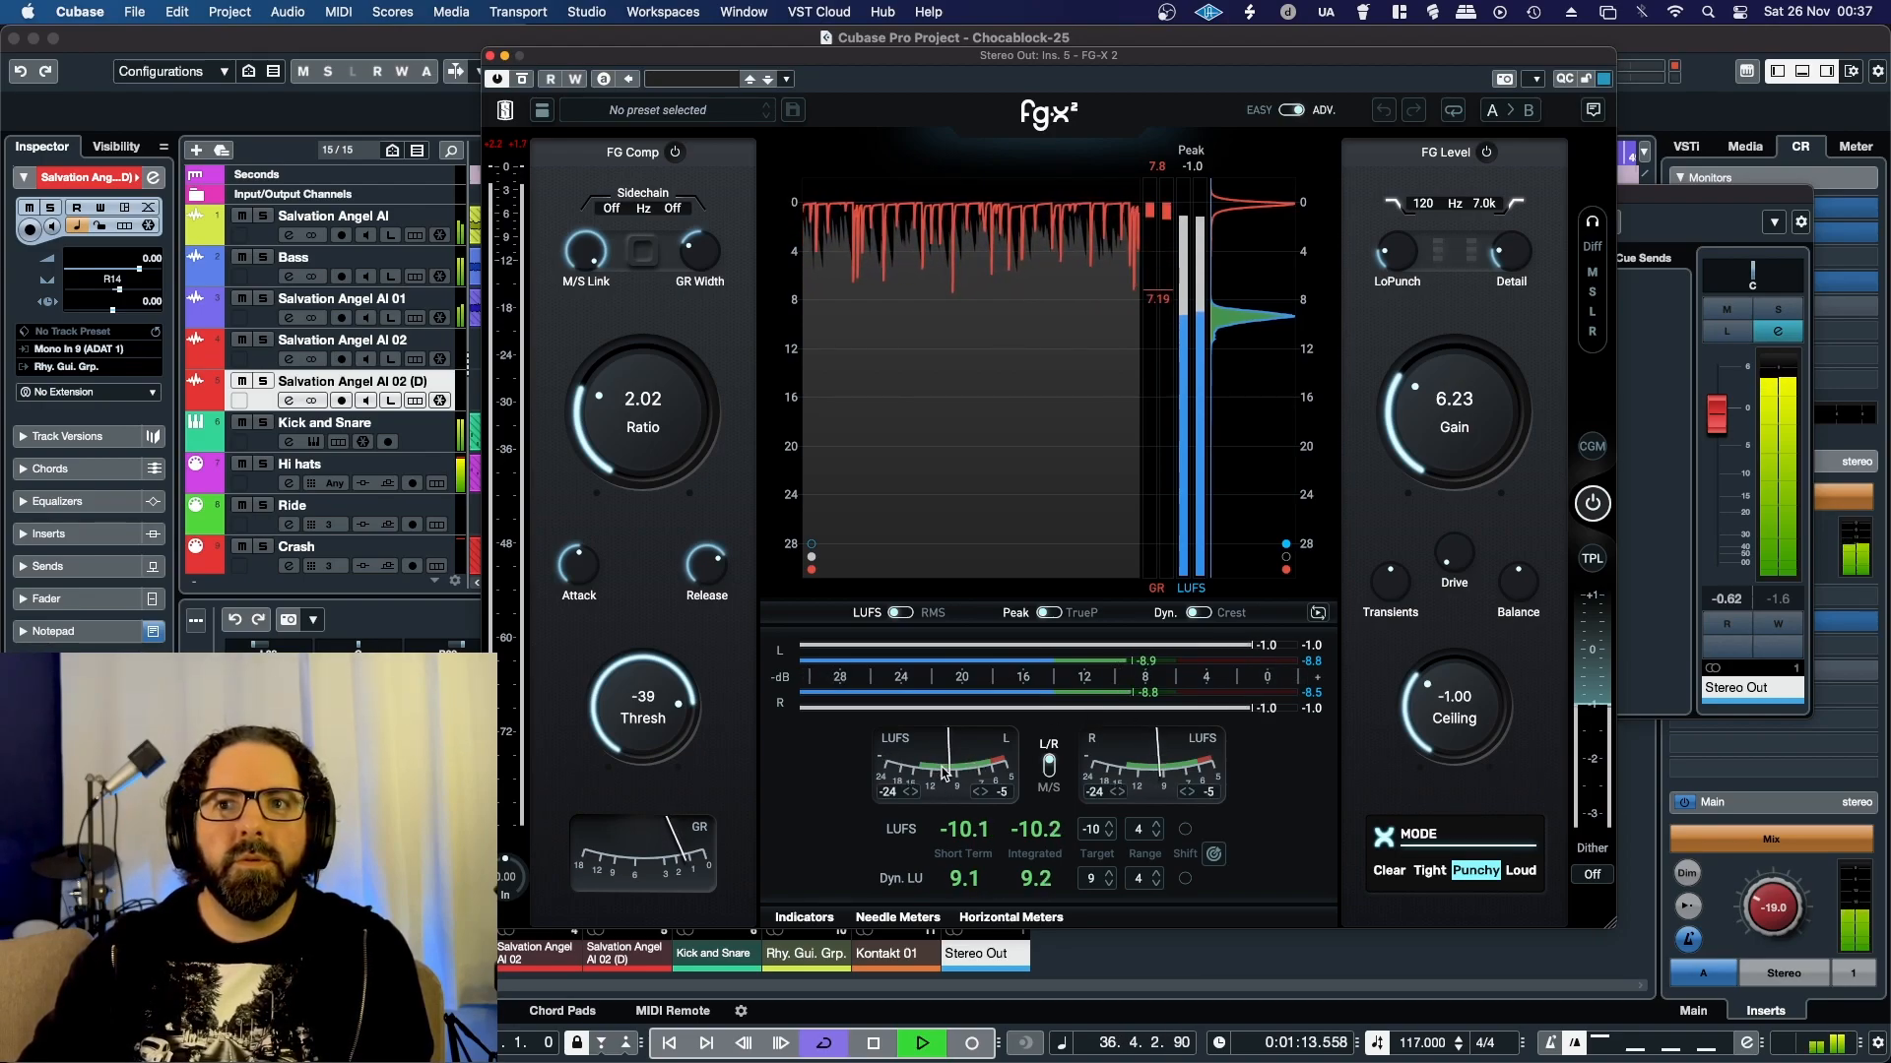
Step: Toggle the indicators, needle meters and horizontal meters off and on to compare the metering views, and close FG-X 2
click(809, 919)
click(804, 918)
click(891, 918)
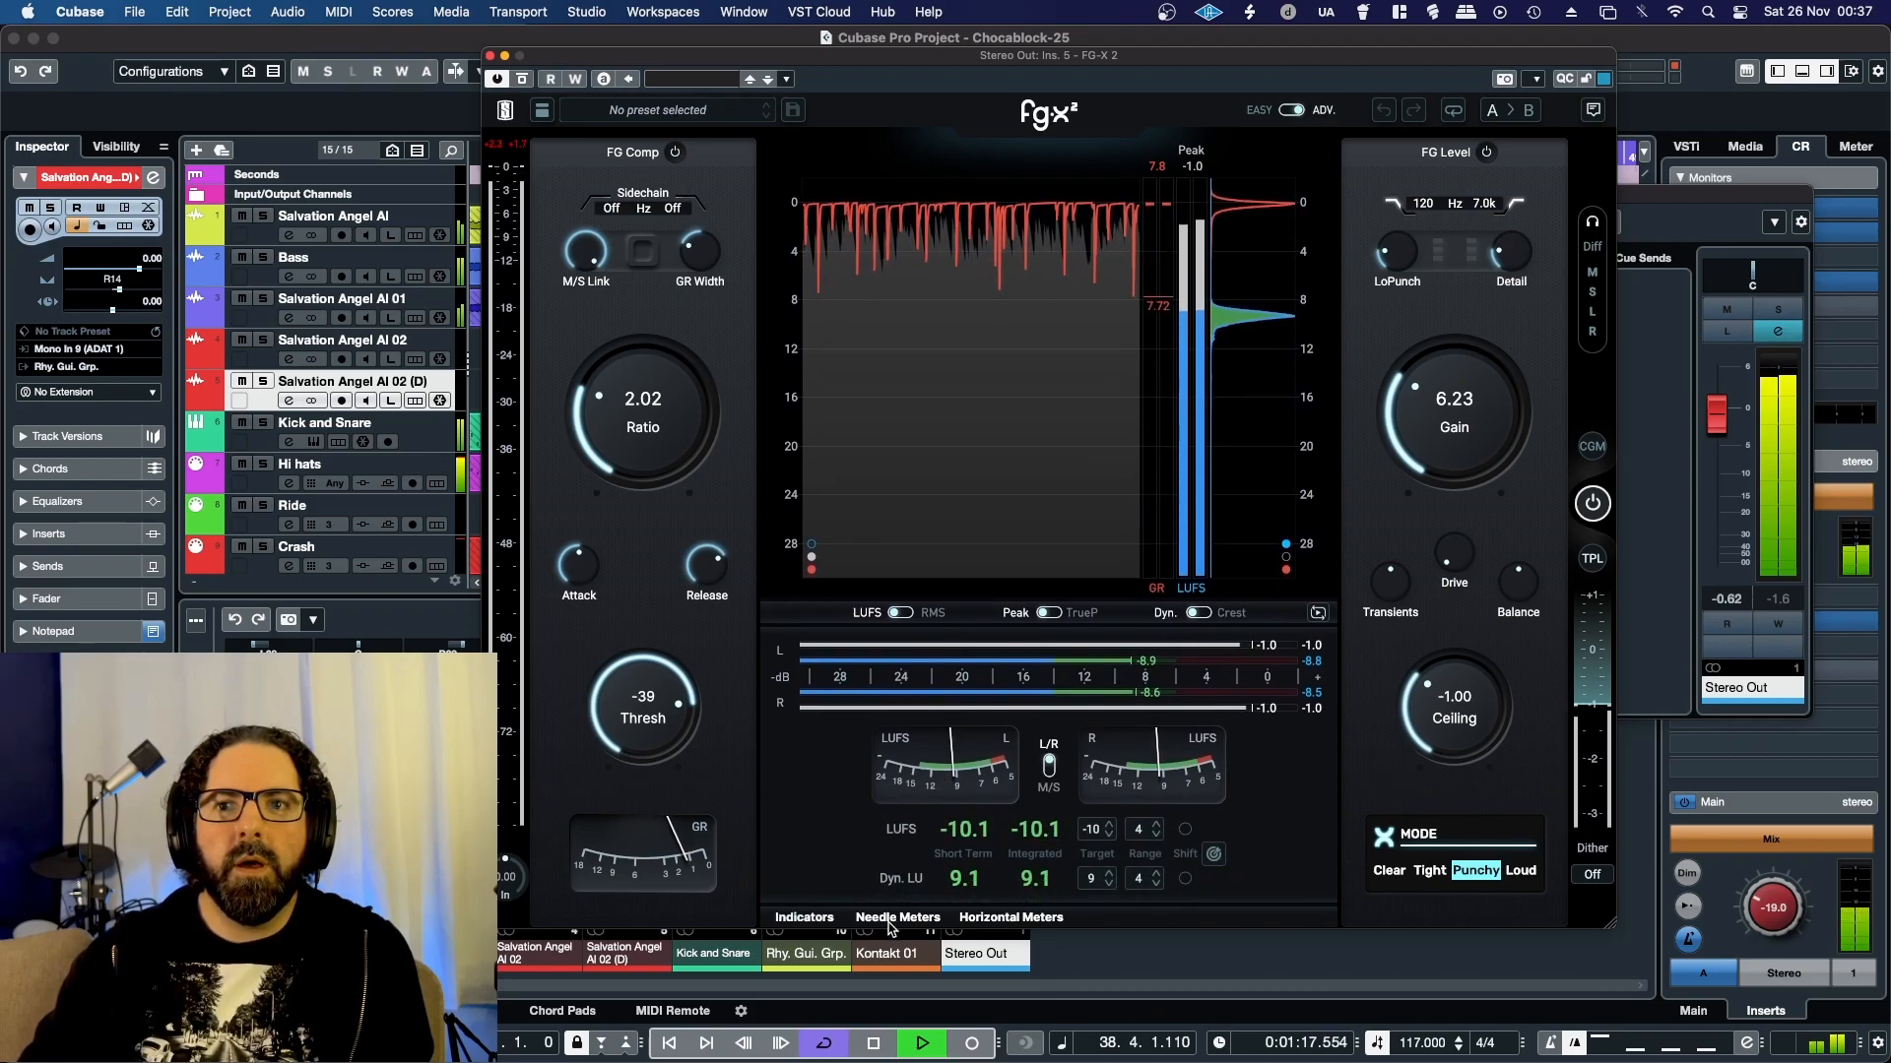
click(891, 918)
click(975, 917)
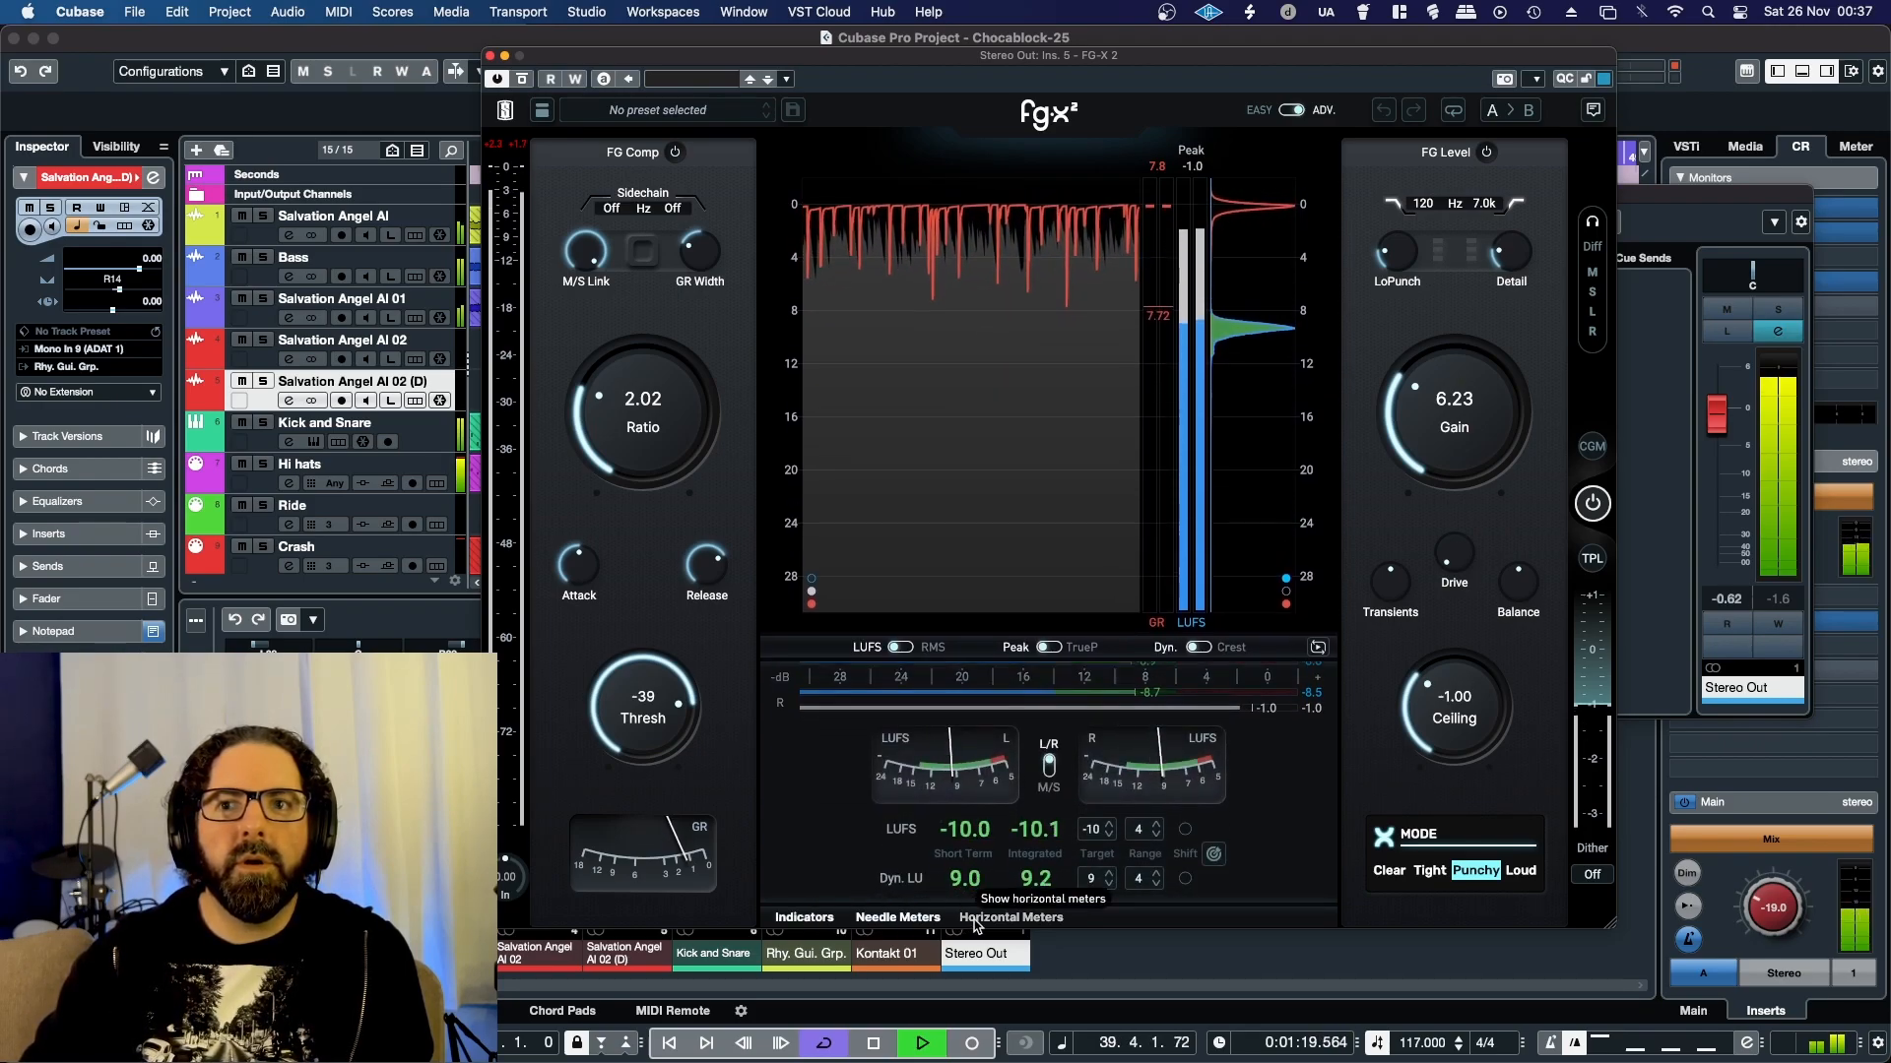
click(975, 918)
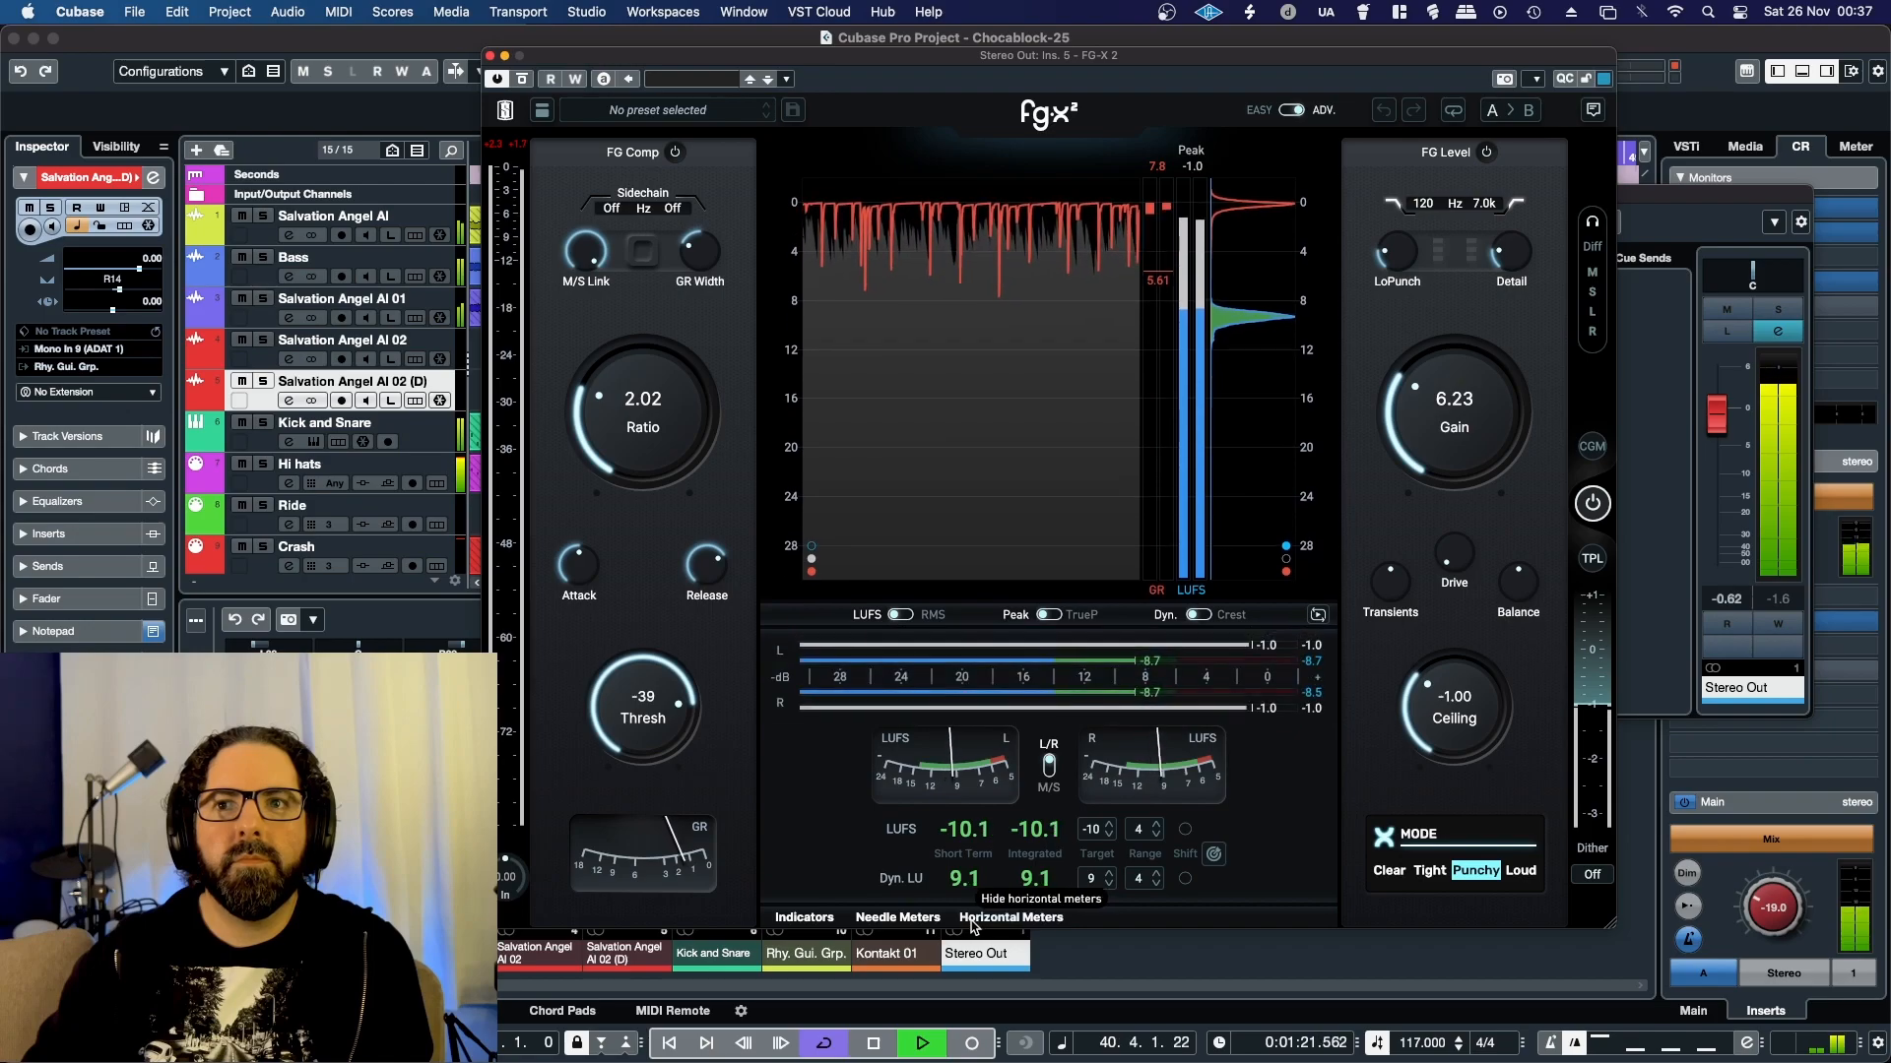
click(818, 919)
click(818, 919)
mouse_move(815, 367)
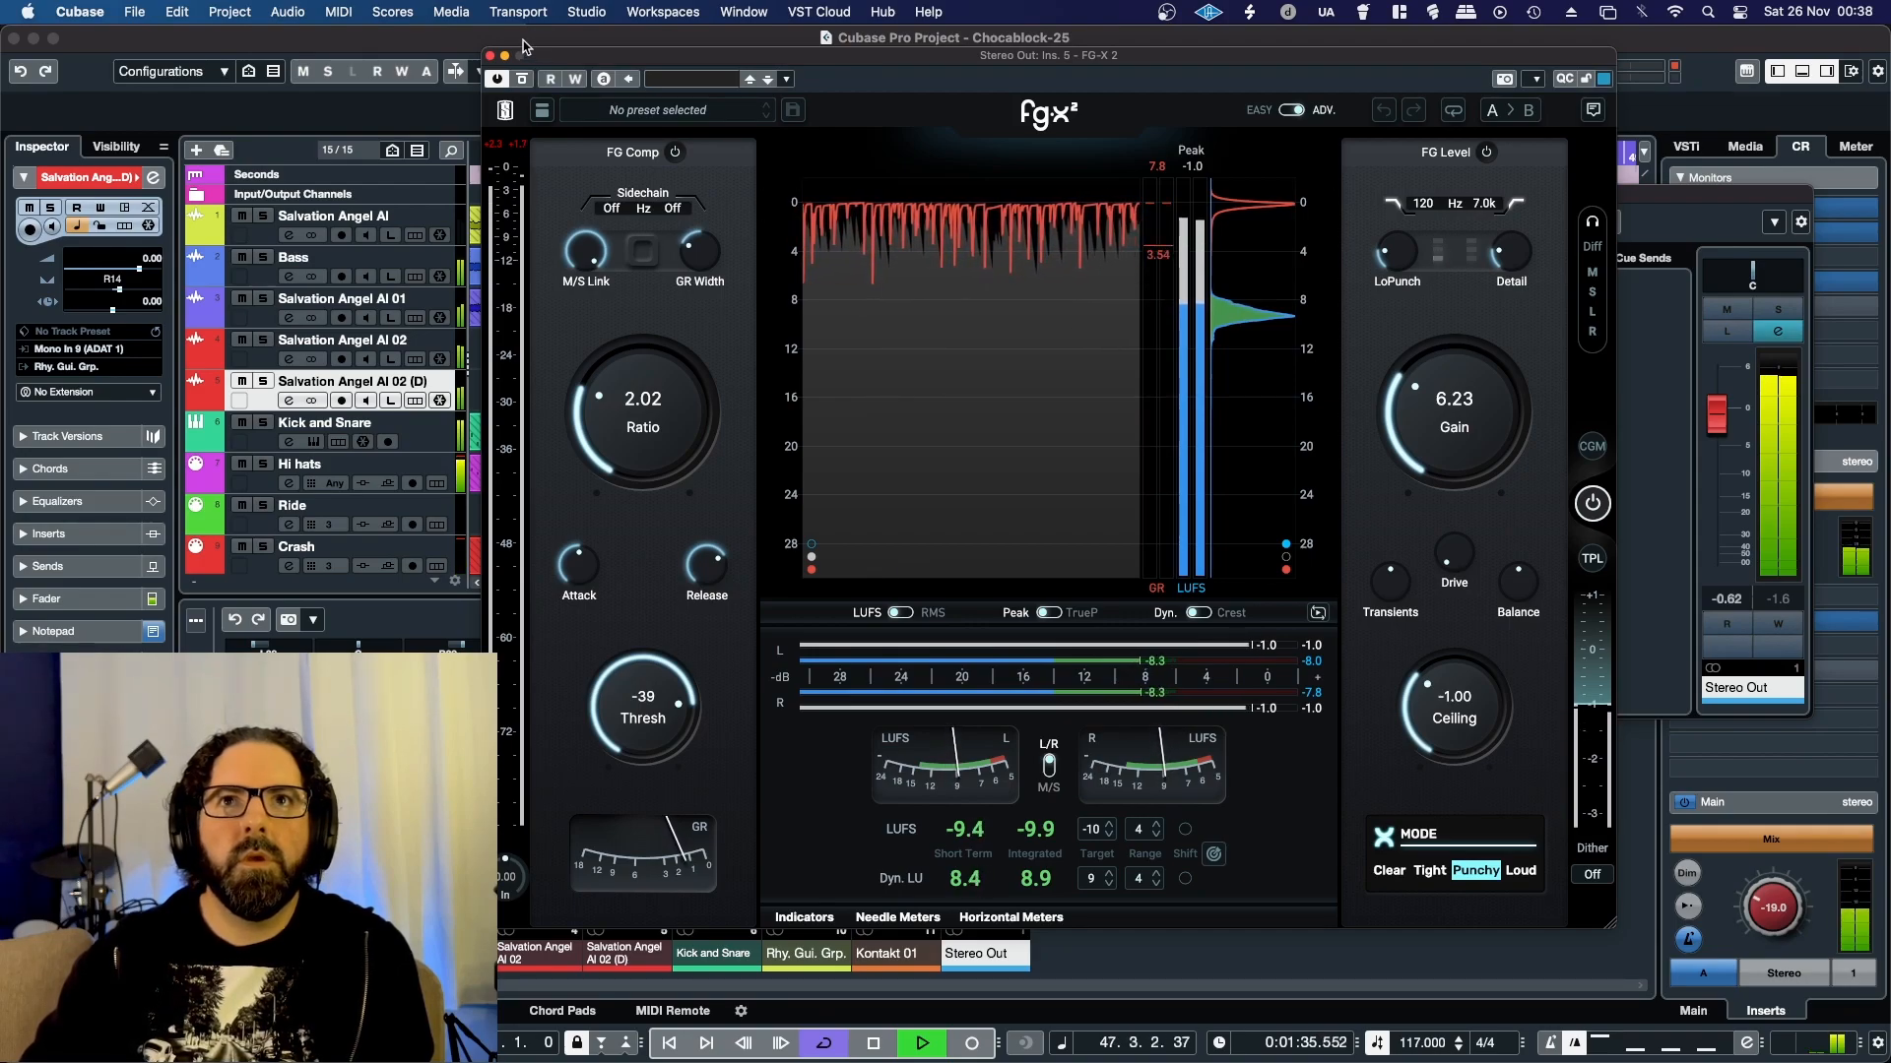
click(490, 57)
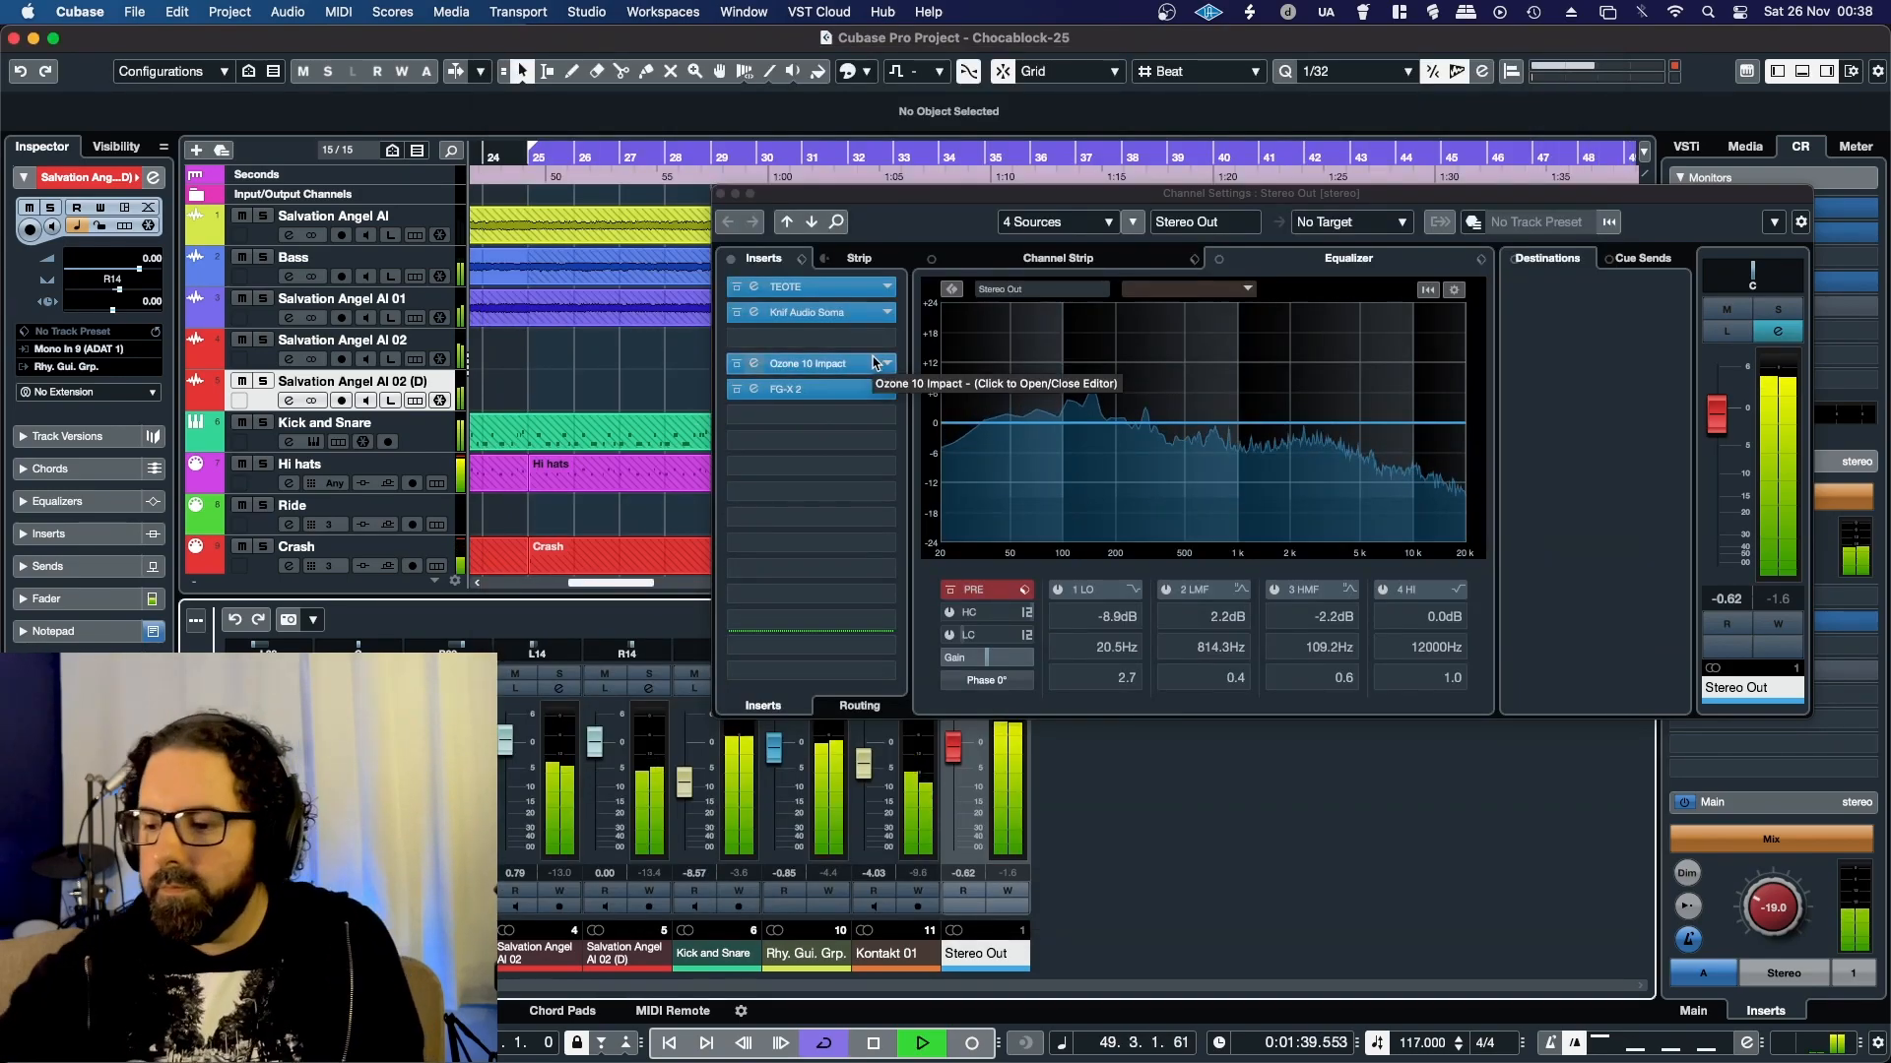
Step: Bypass the existing FG-X 2 on Stereo Out and insert a fresh FG-X 2 instance in the slot below it
click(737, 390)
click(798, 415)
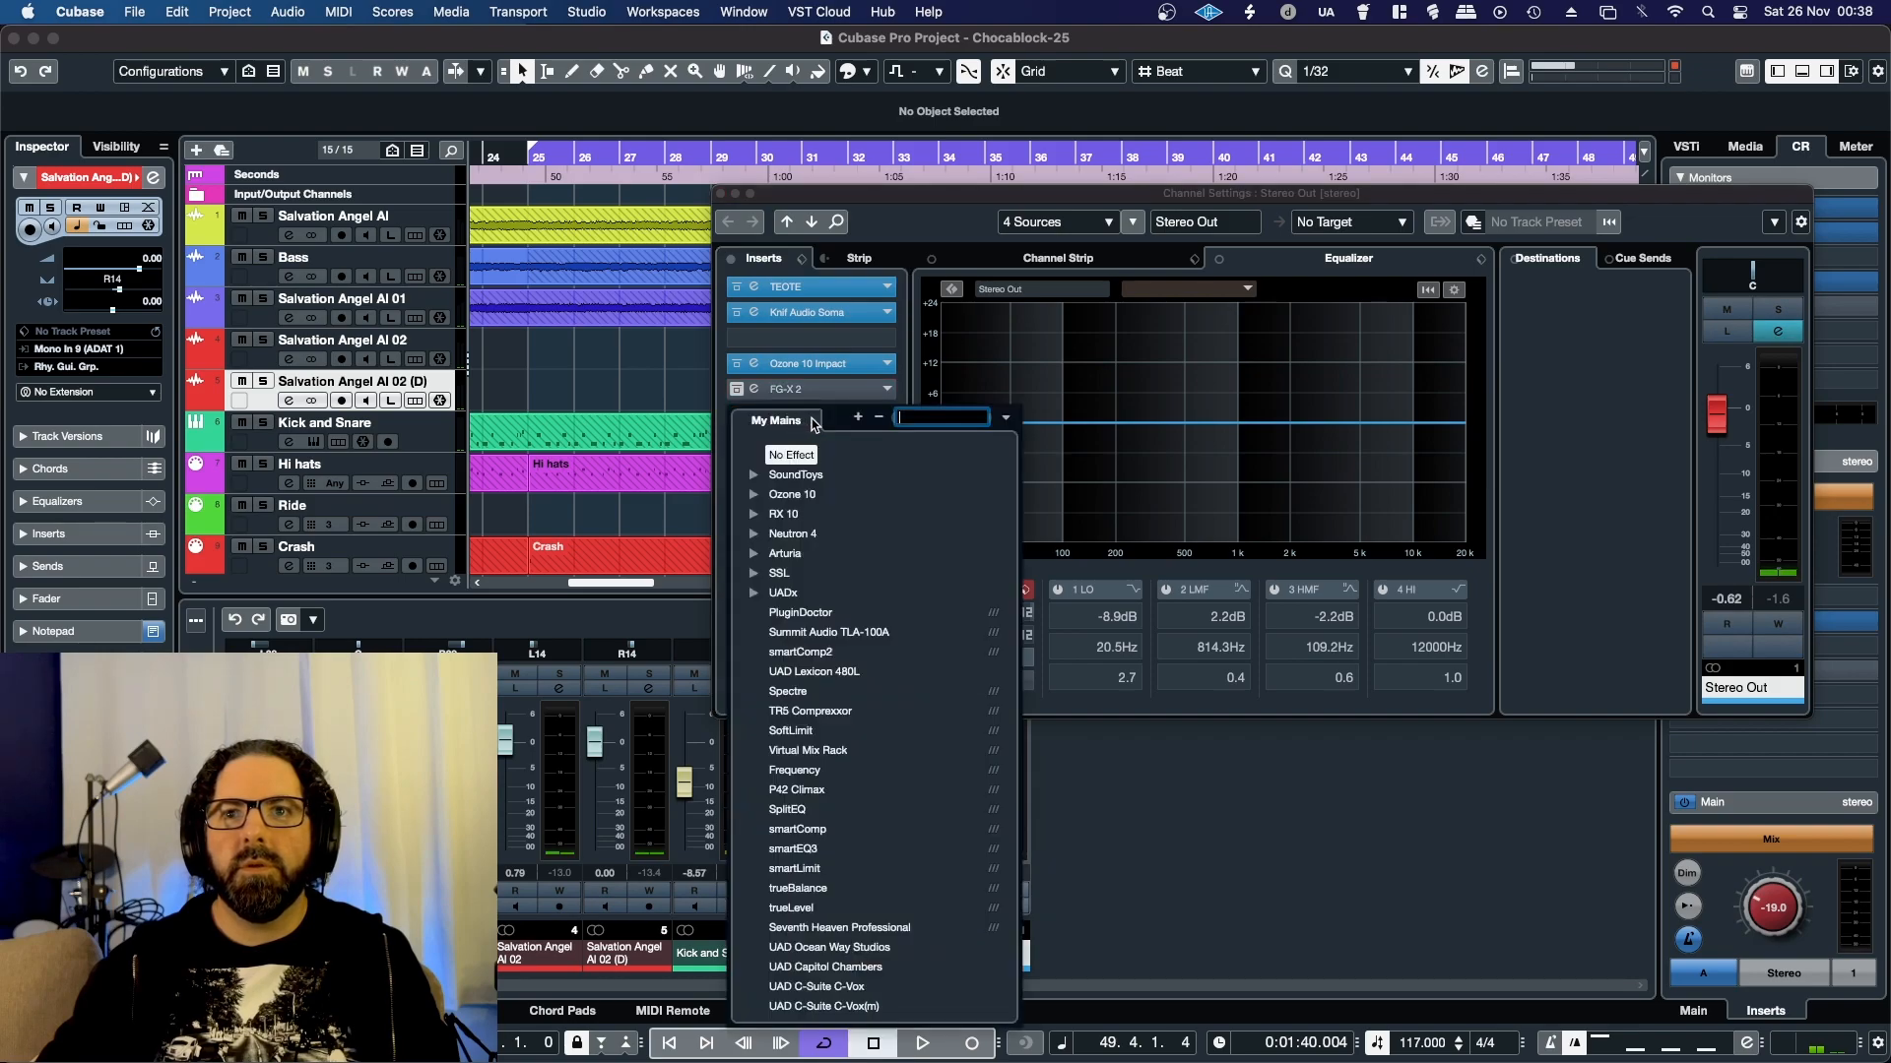
text(fg)
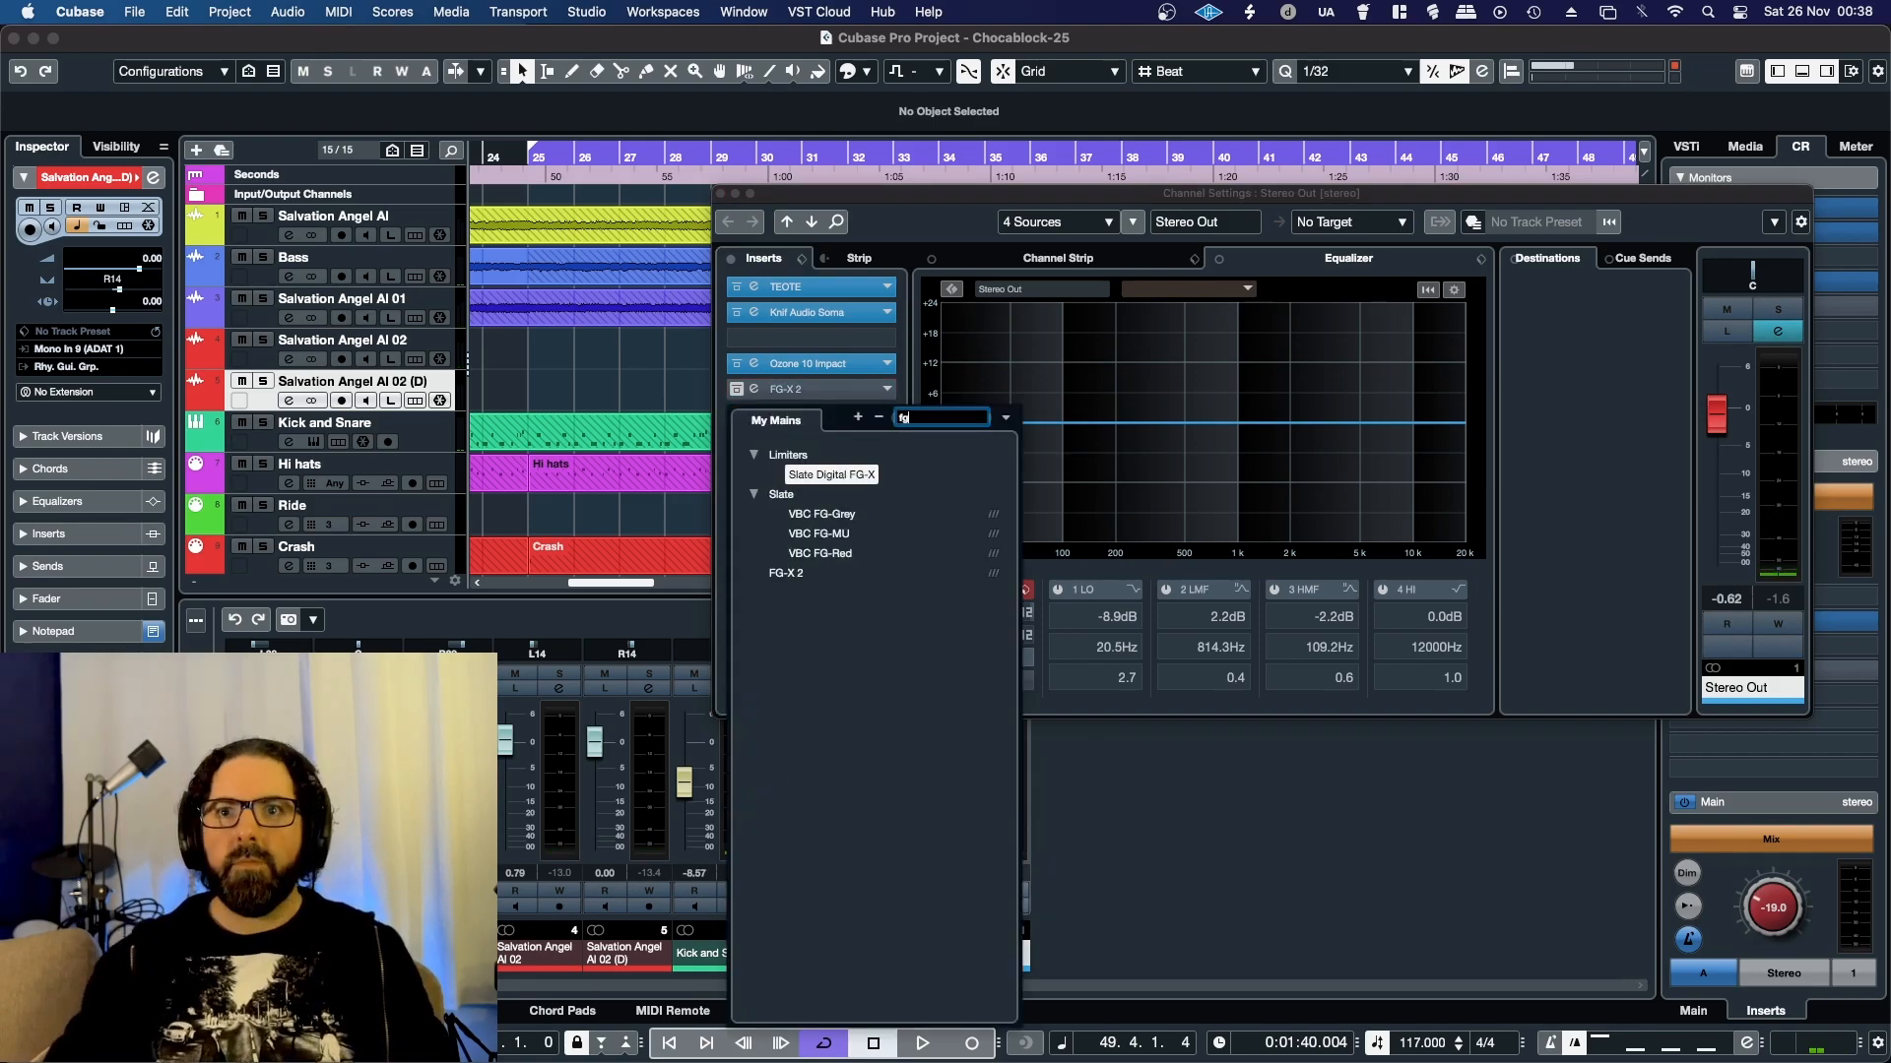
click(786, 574)
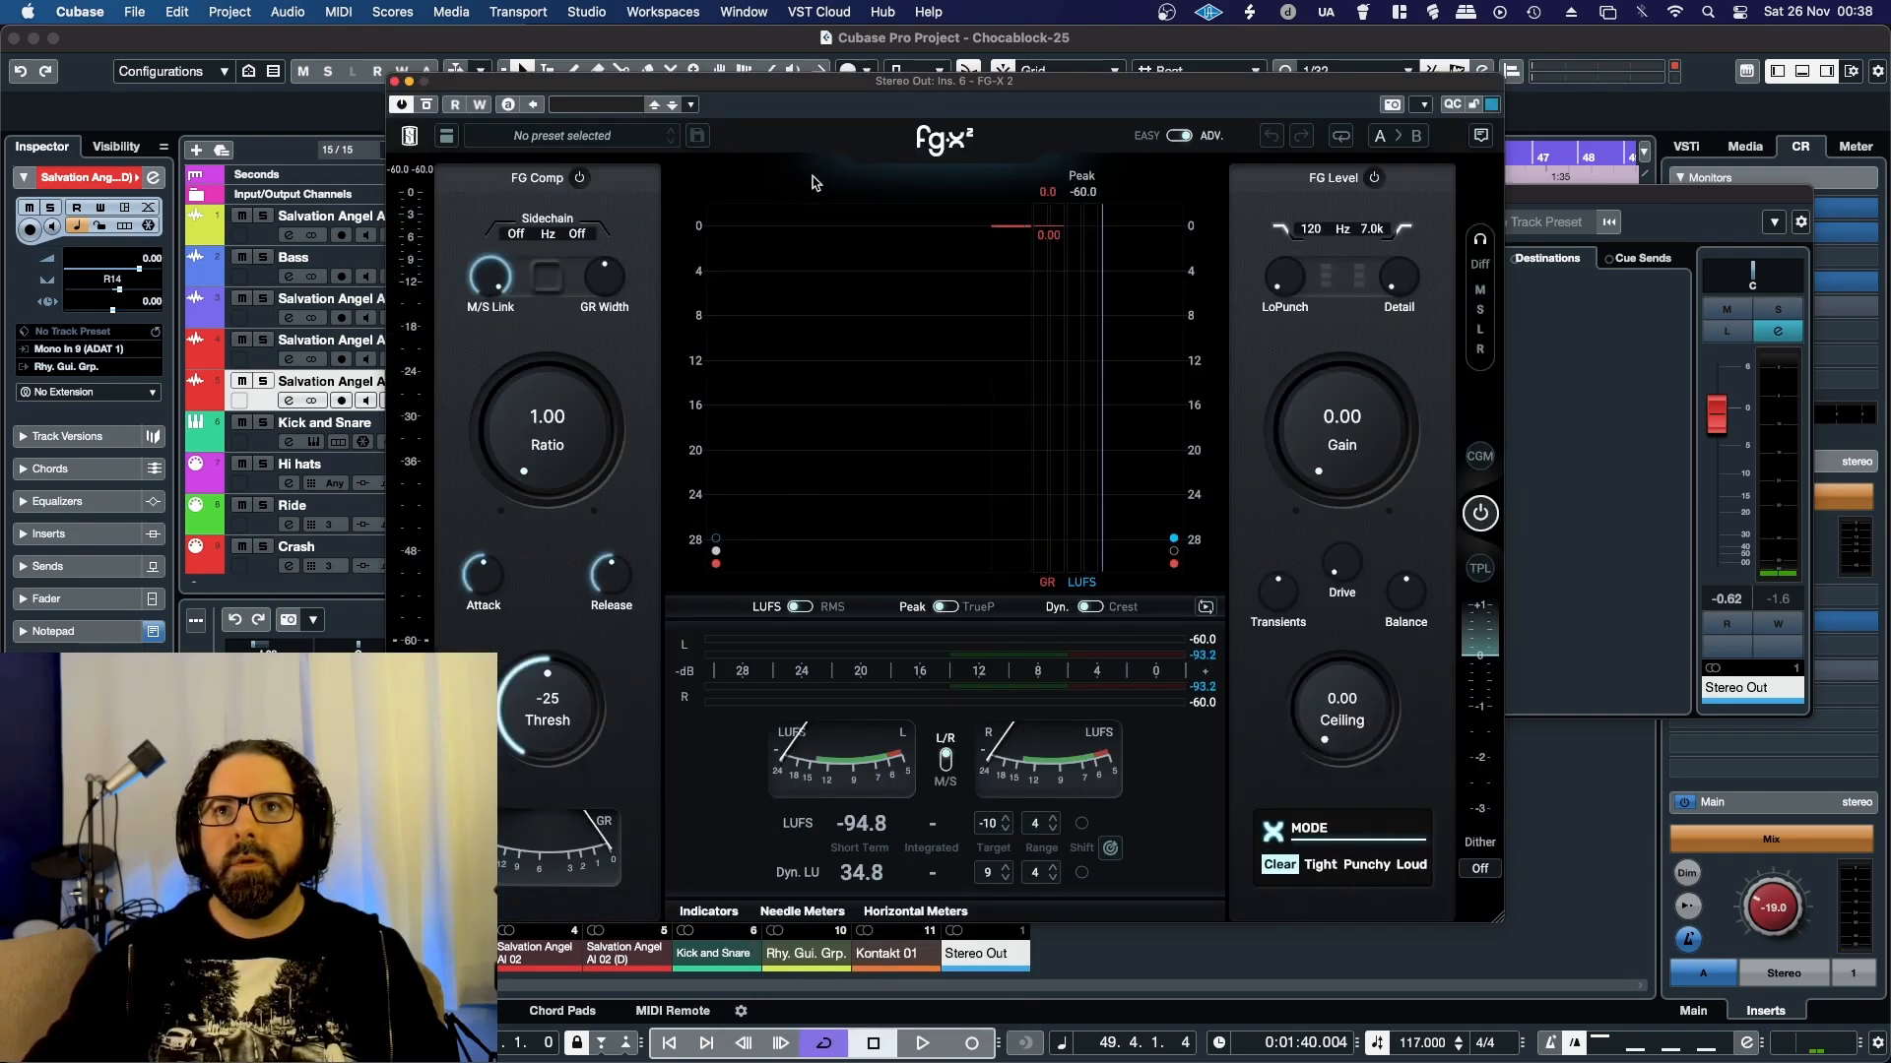
Step: With the project playing, set the FG Comp ratio to 1.80 and threshold to -31 dB, and adjust its attack
key(space)
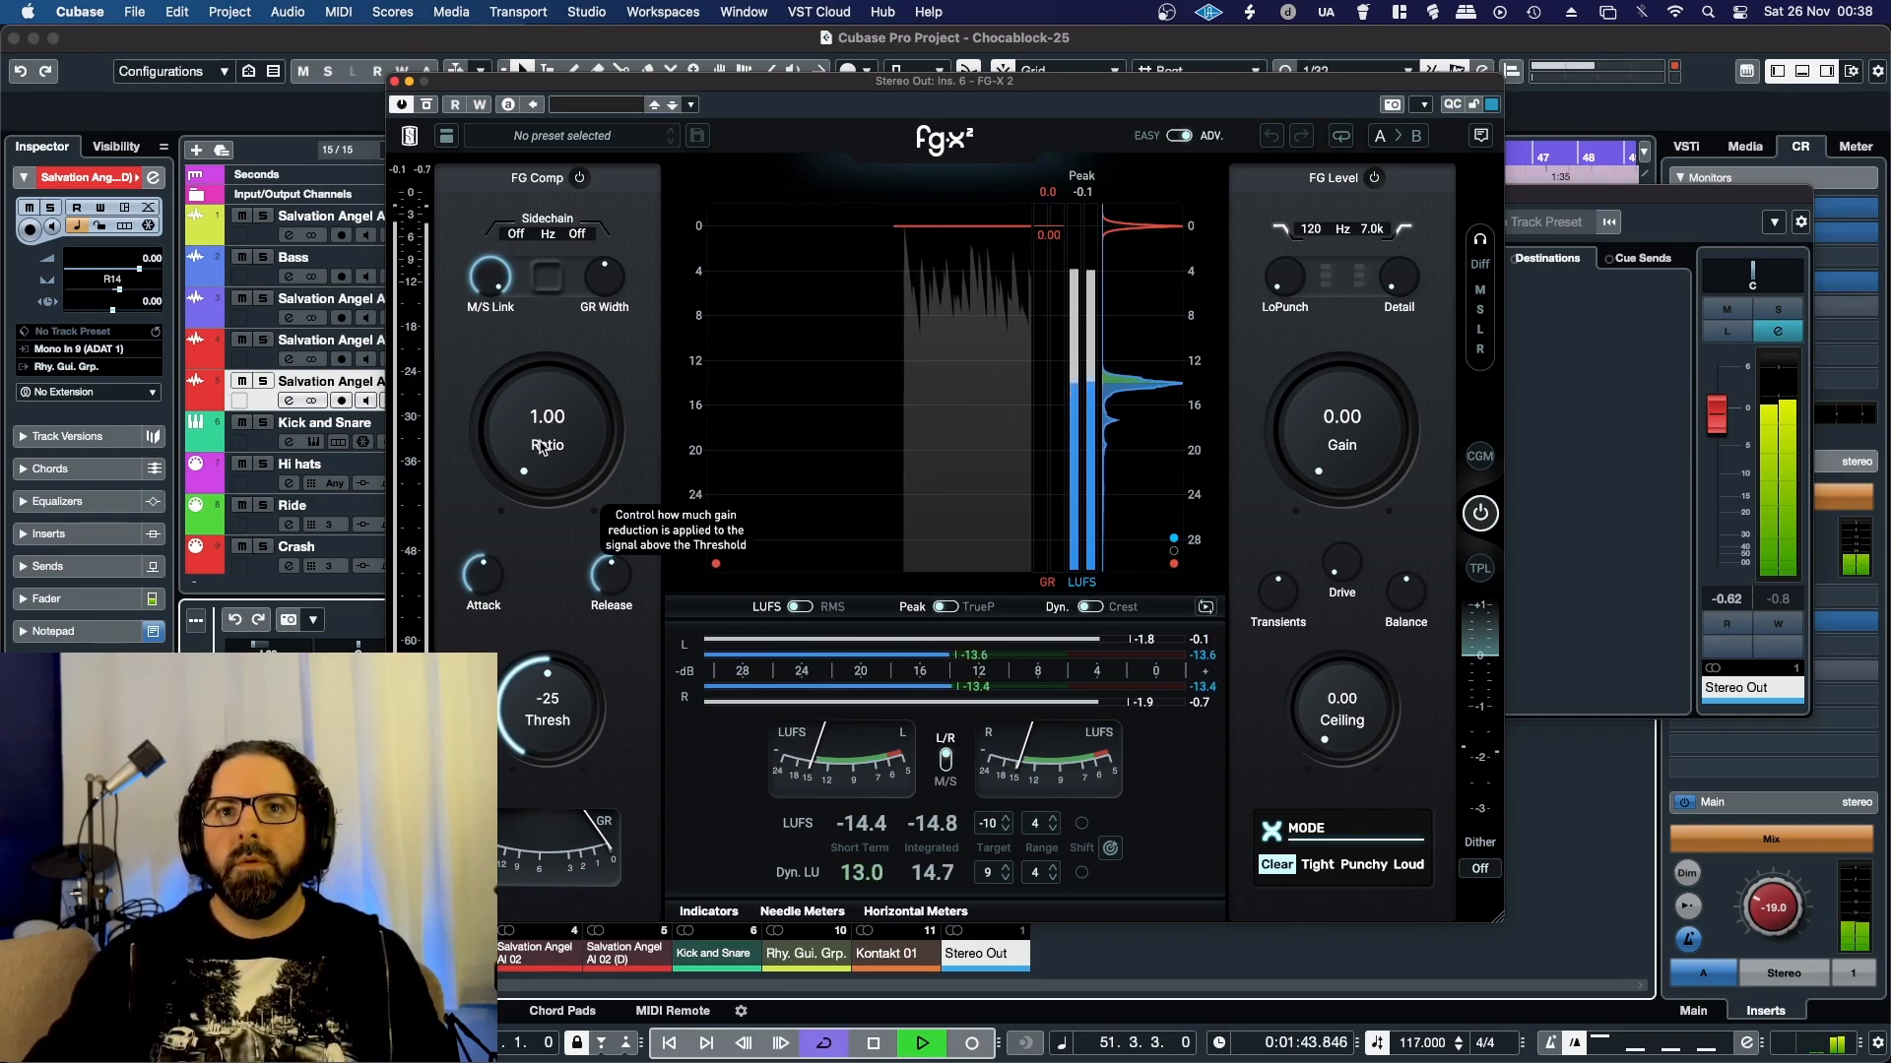
drag(540, 452, 532, 385)
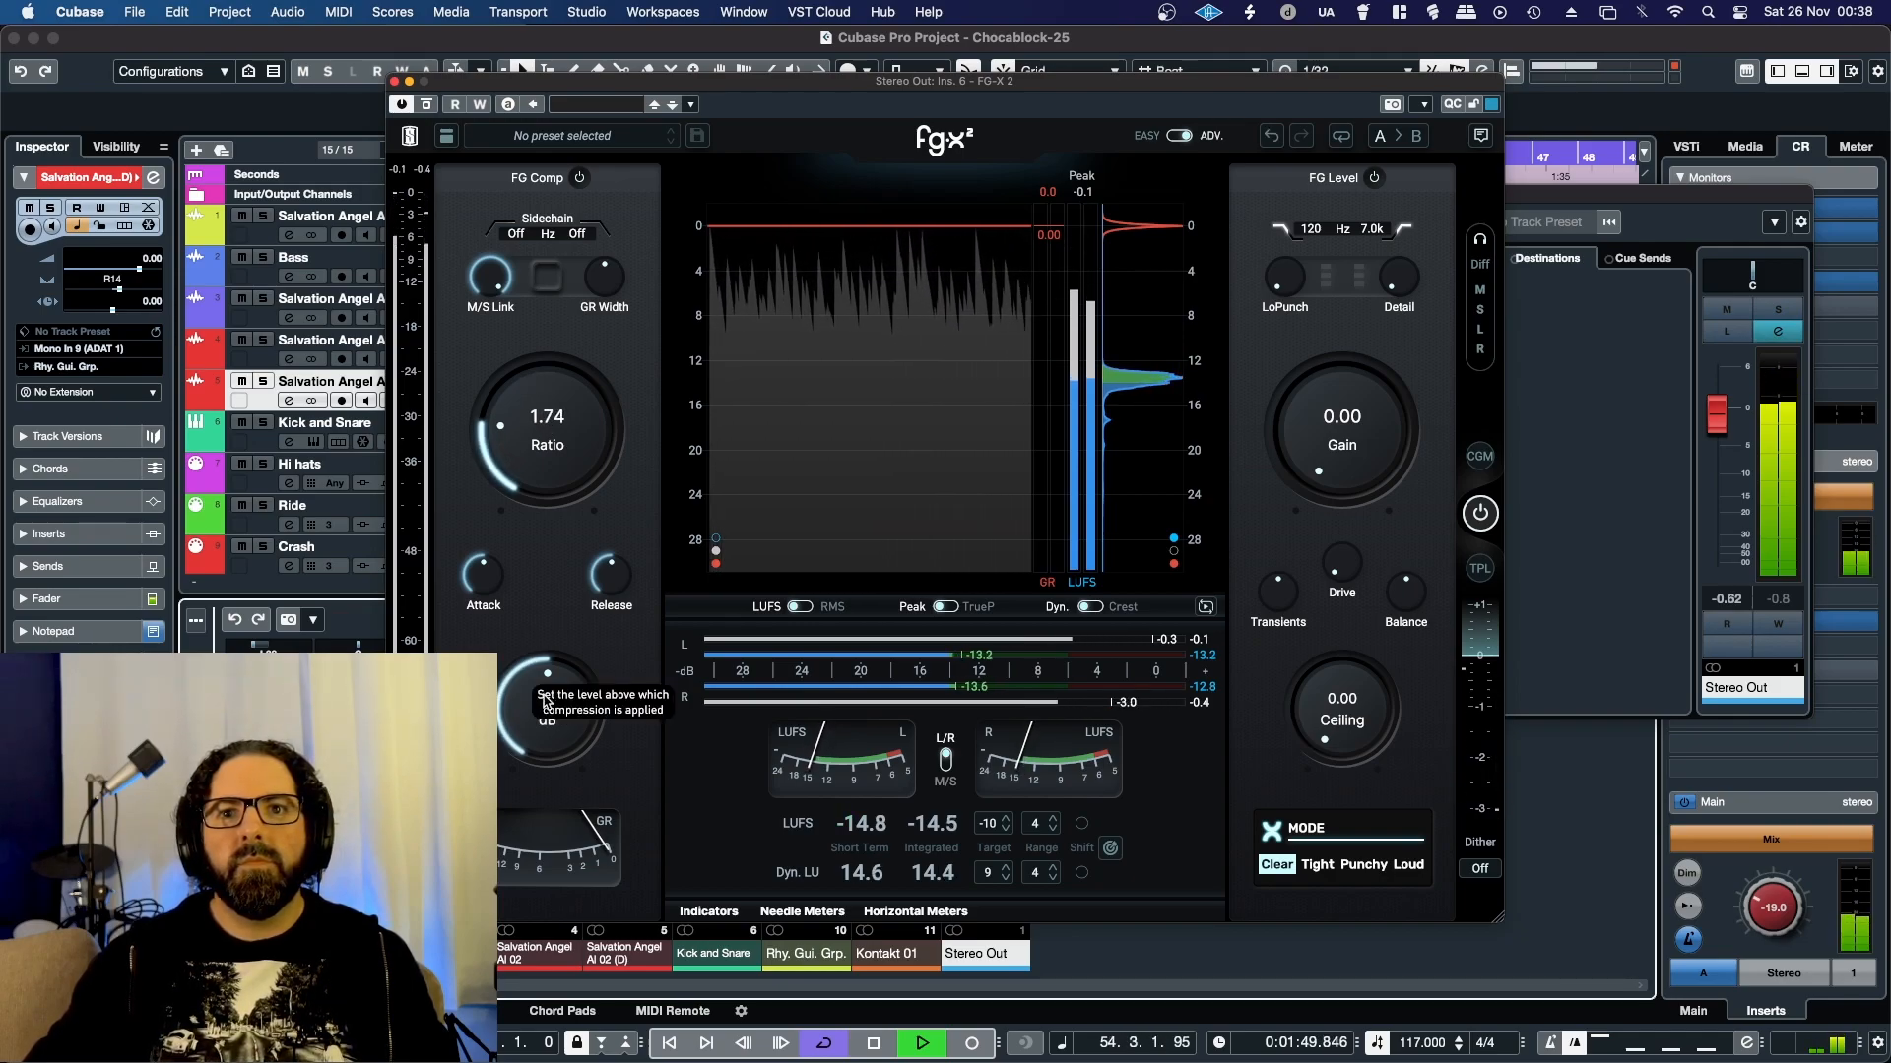
drag(545, 707, 542, 671)
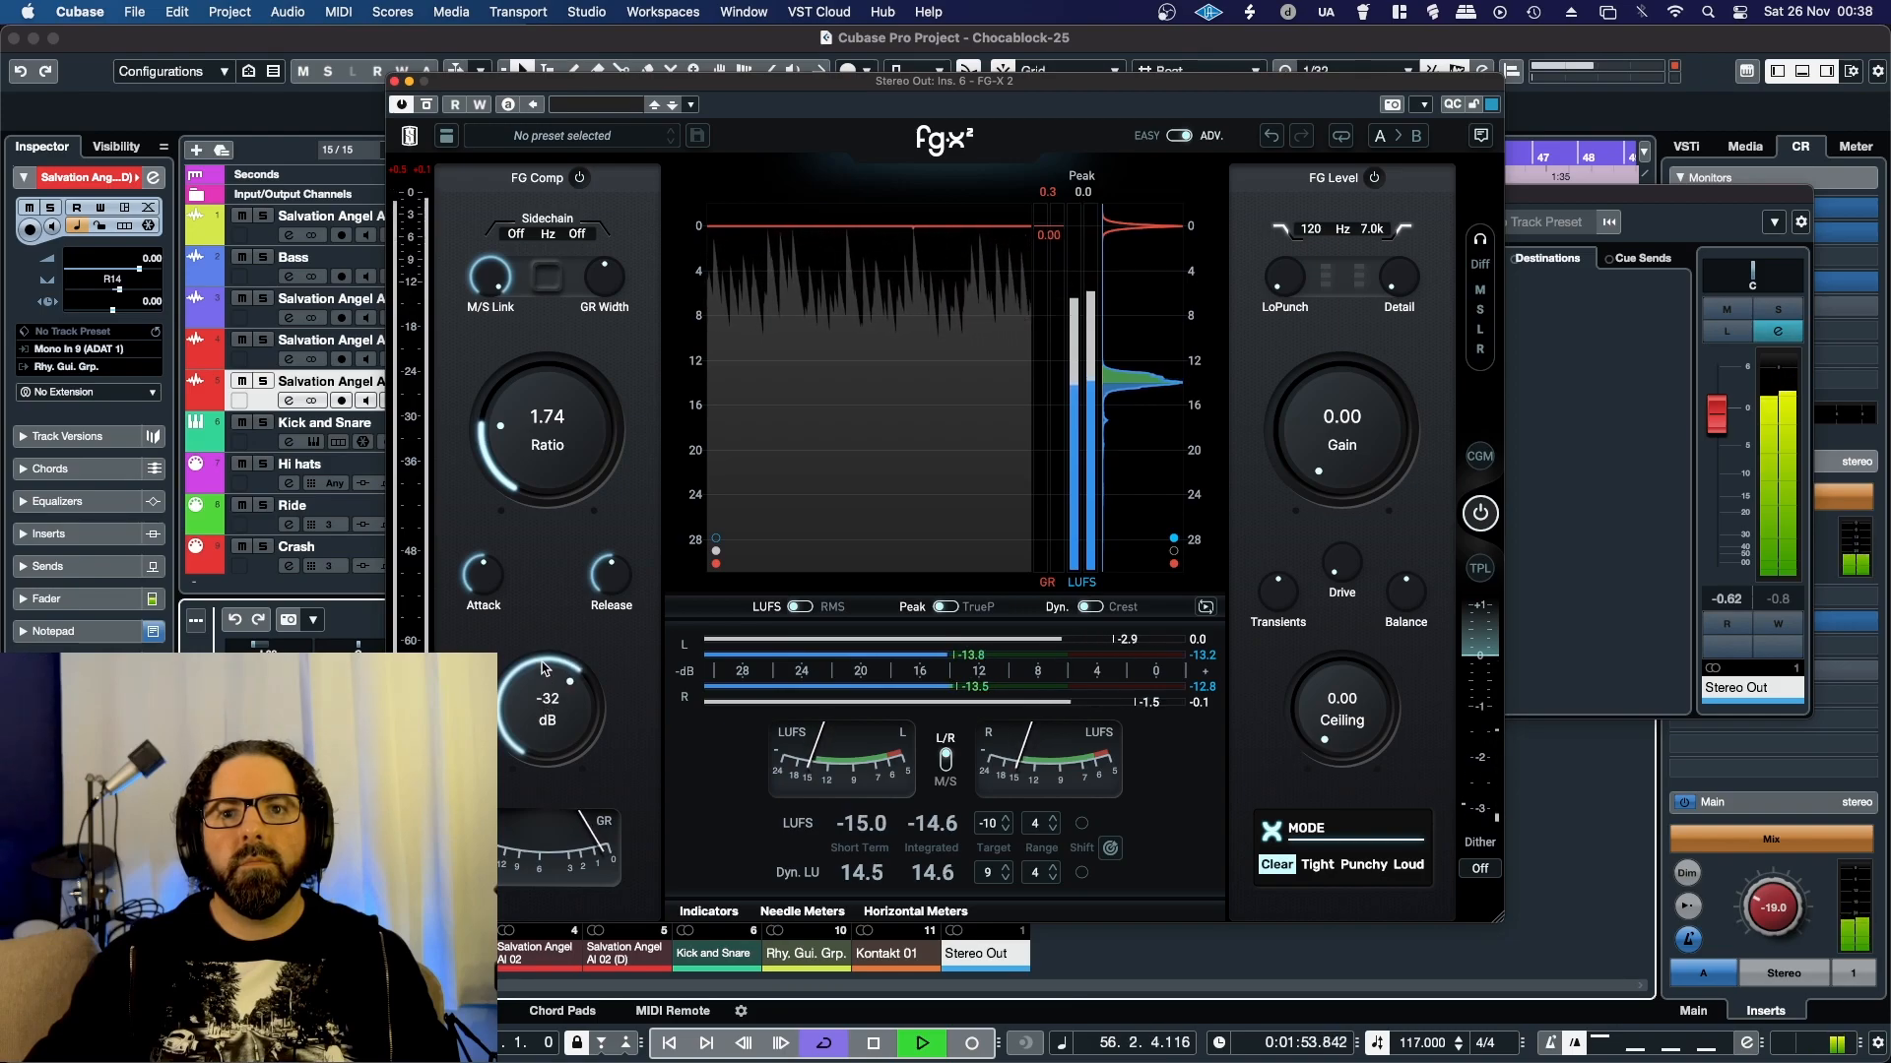
scroll(540, 668, up, 1)
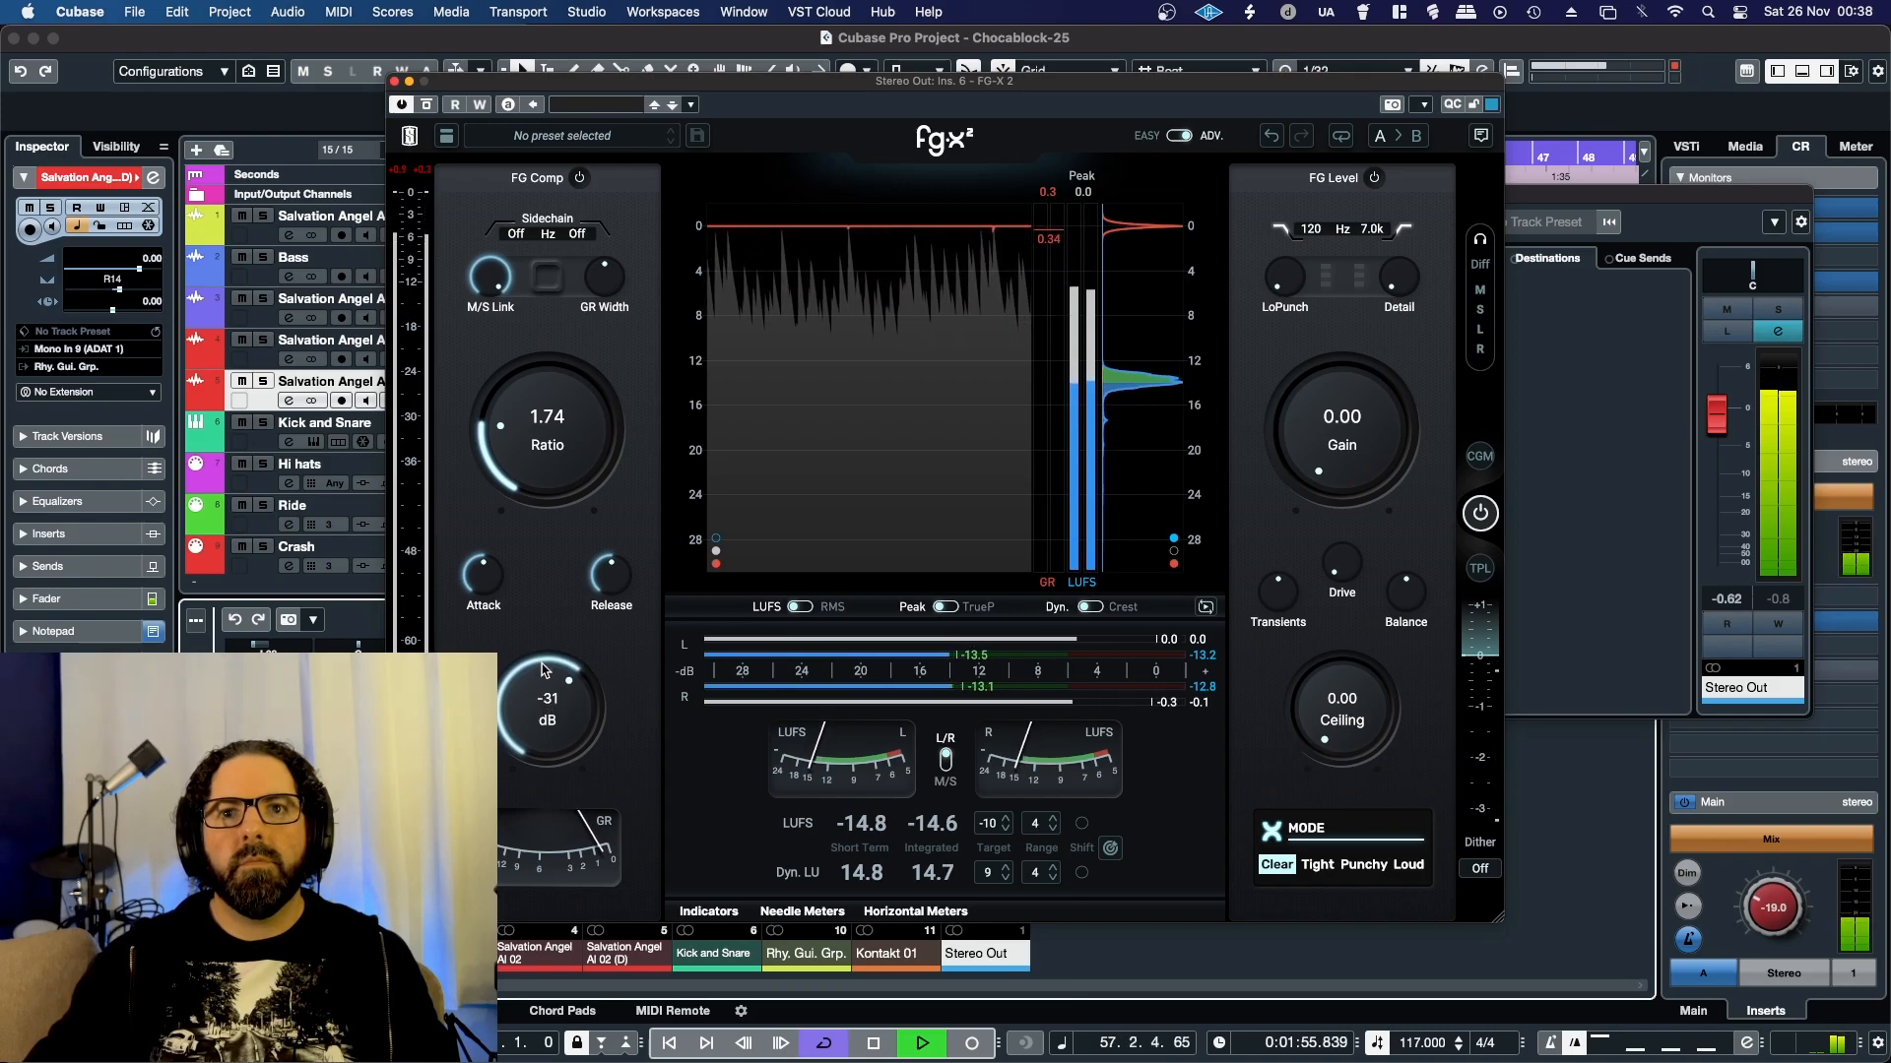
scroll(530, 451, up, 1)
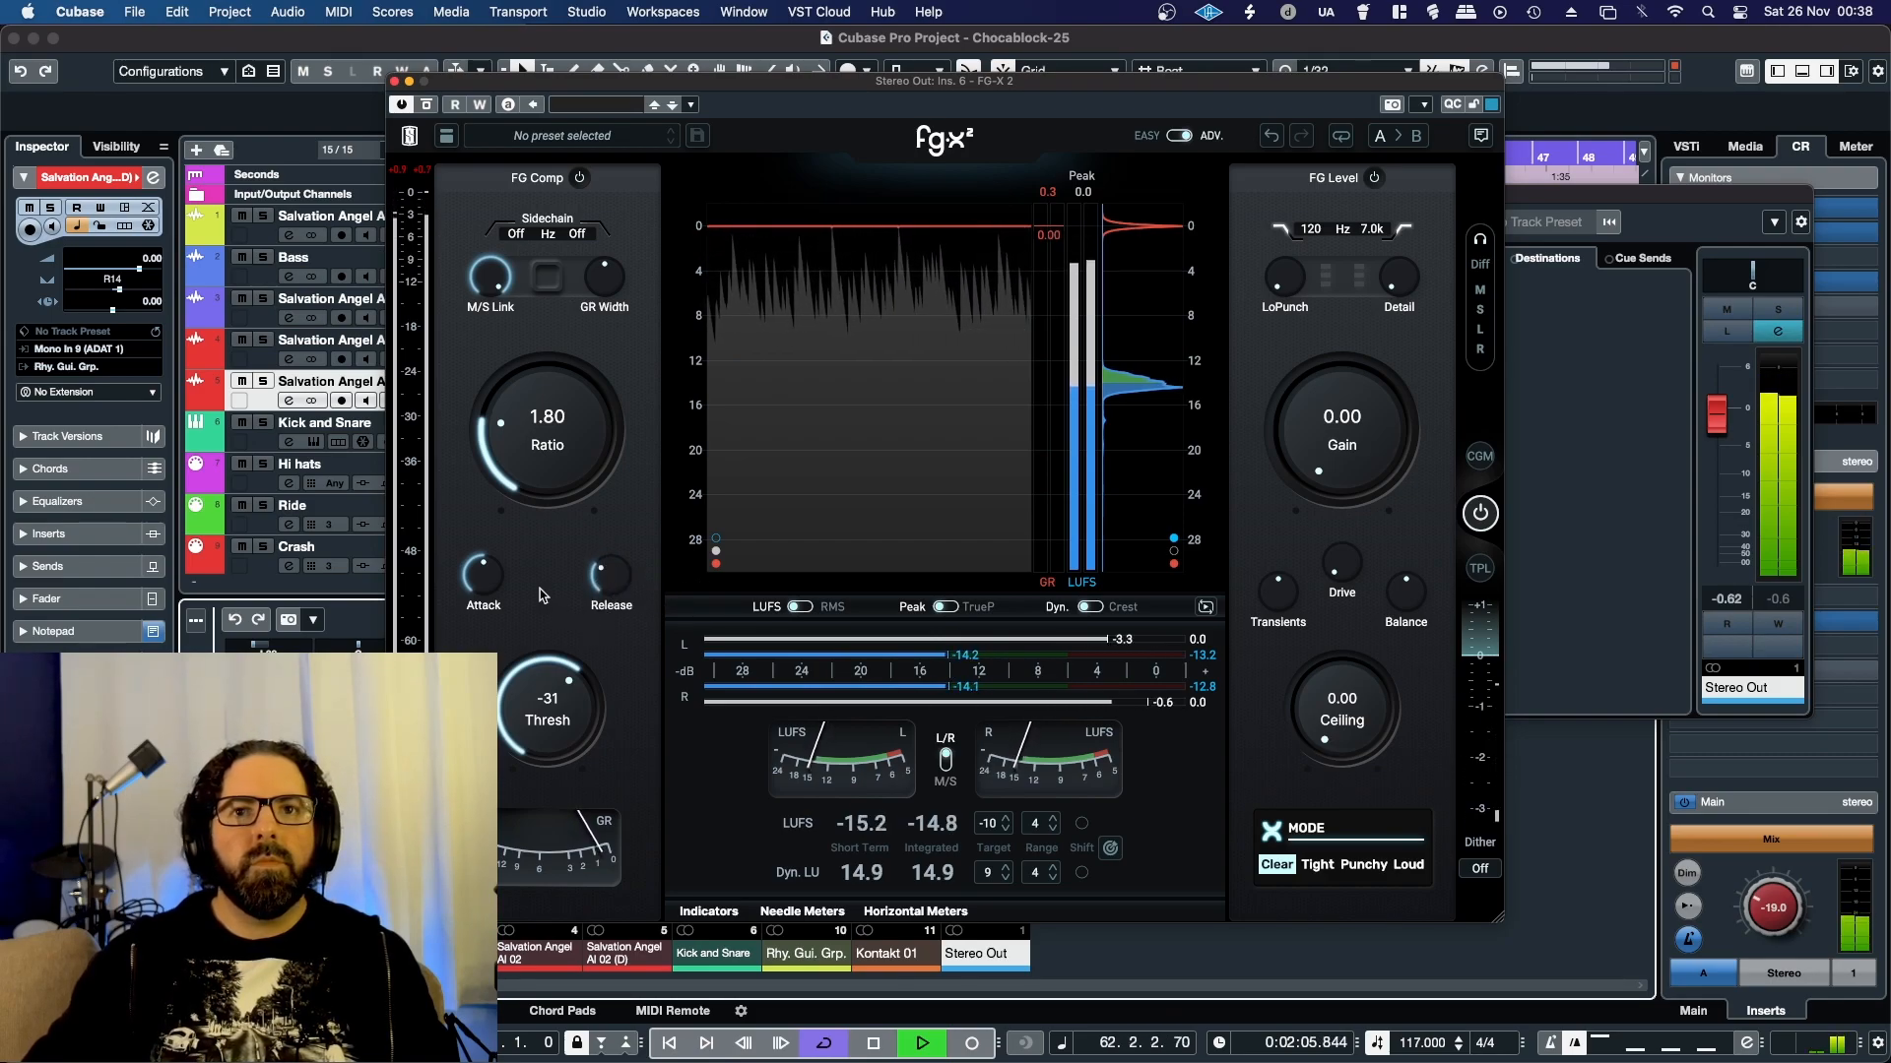
drag(489, 577, 490, 607)
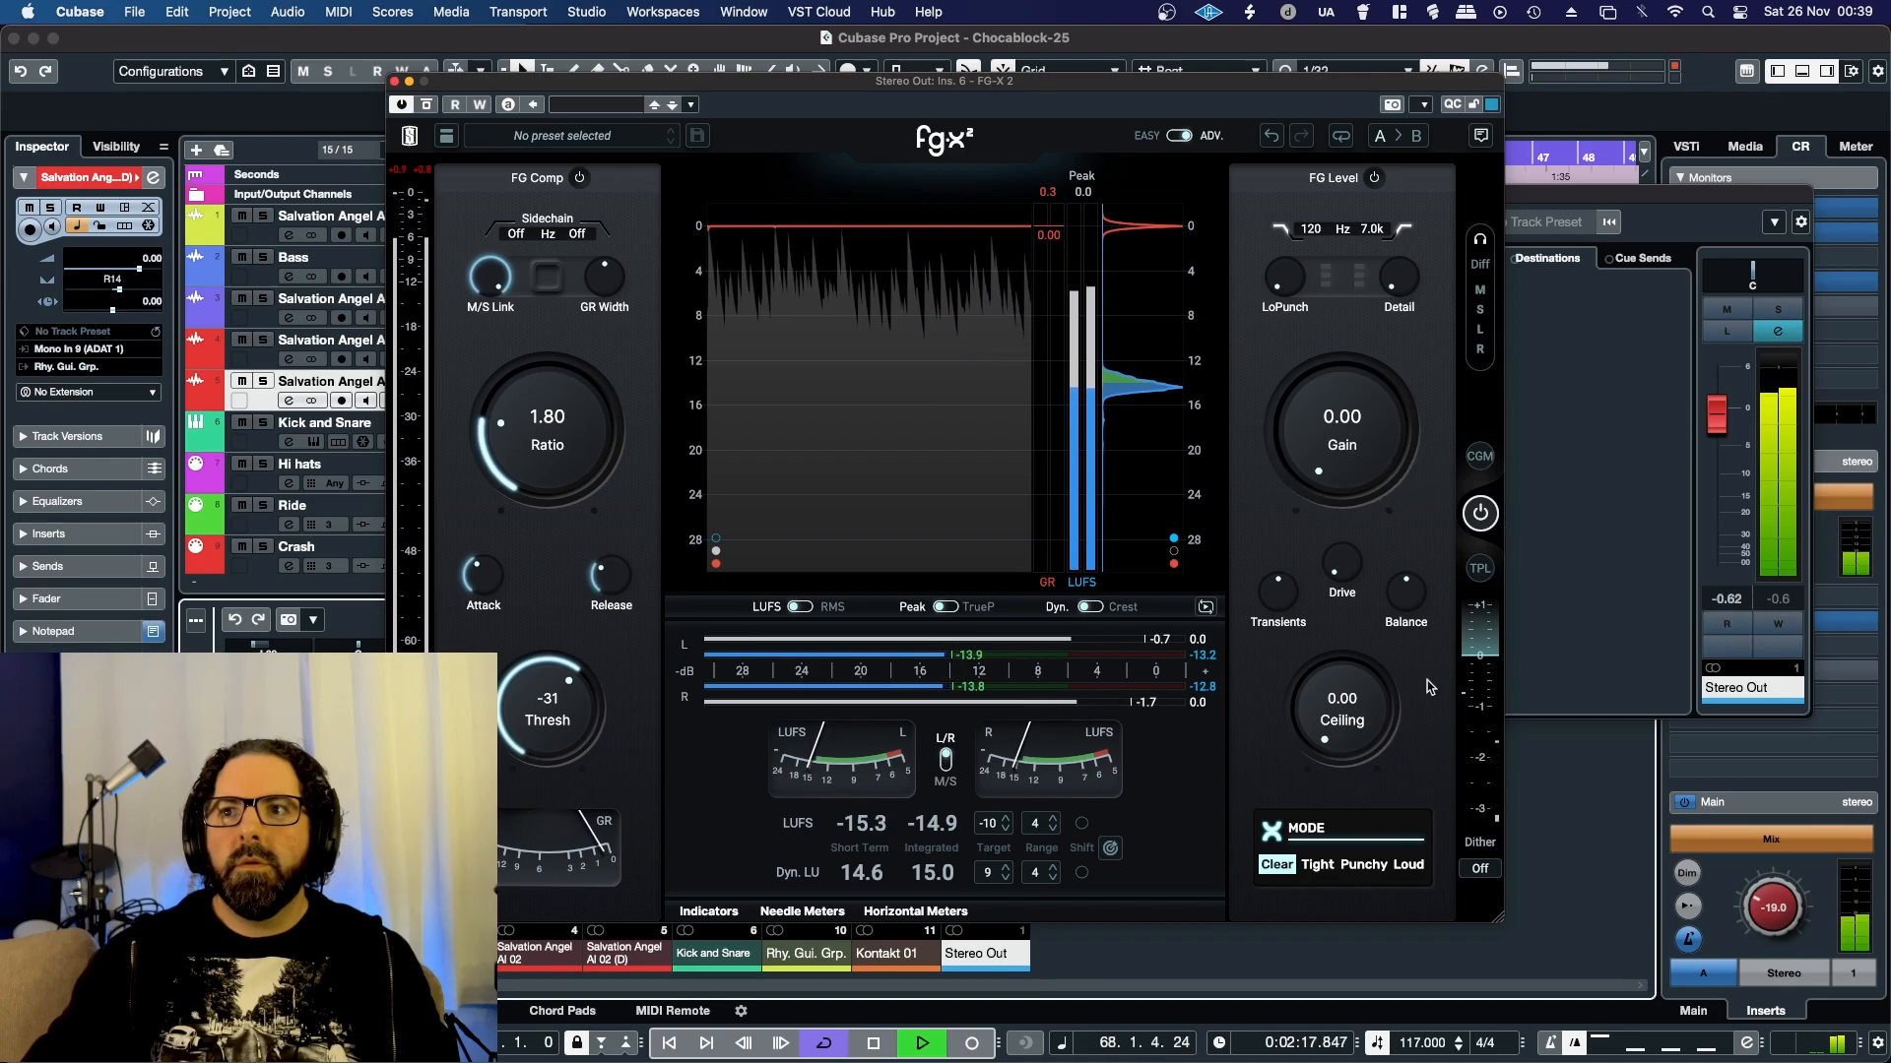
Step: Set the FG Level section to Punchy mode with a ceiling of -1.00 and a gain of 6.07 dB
drag(1354, 709, 1358, 626)
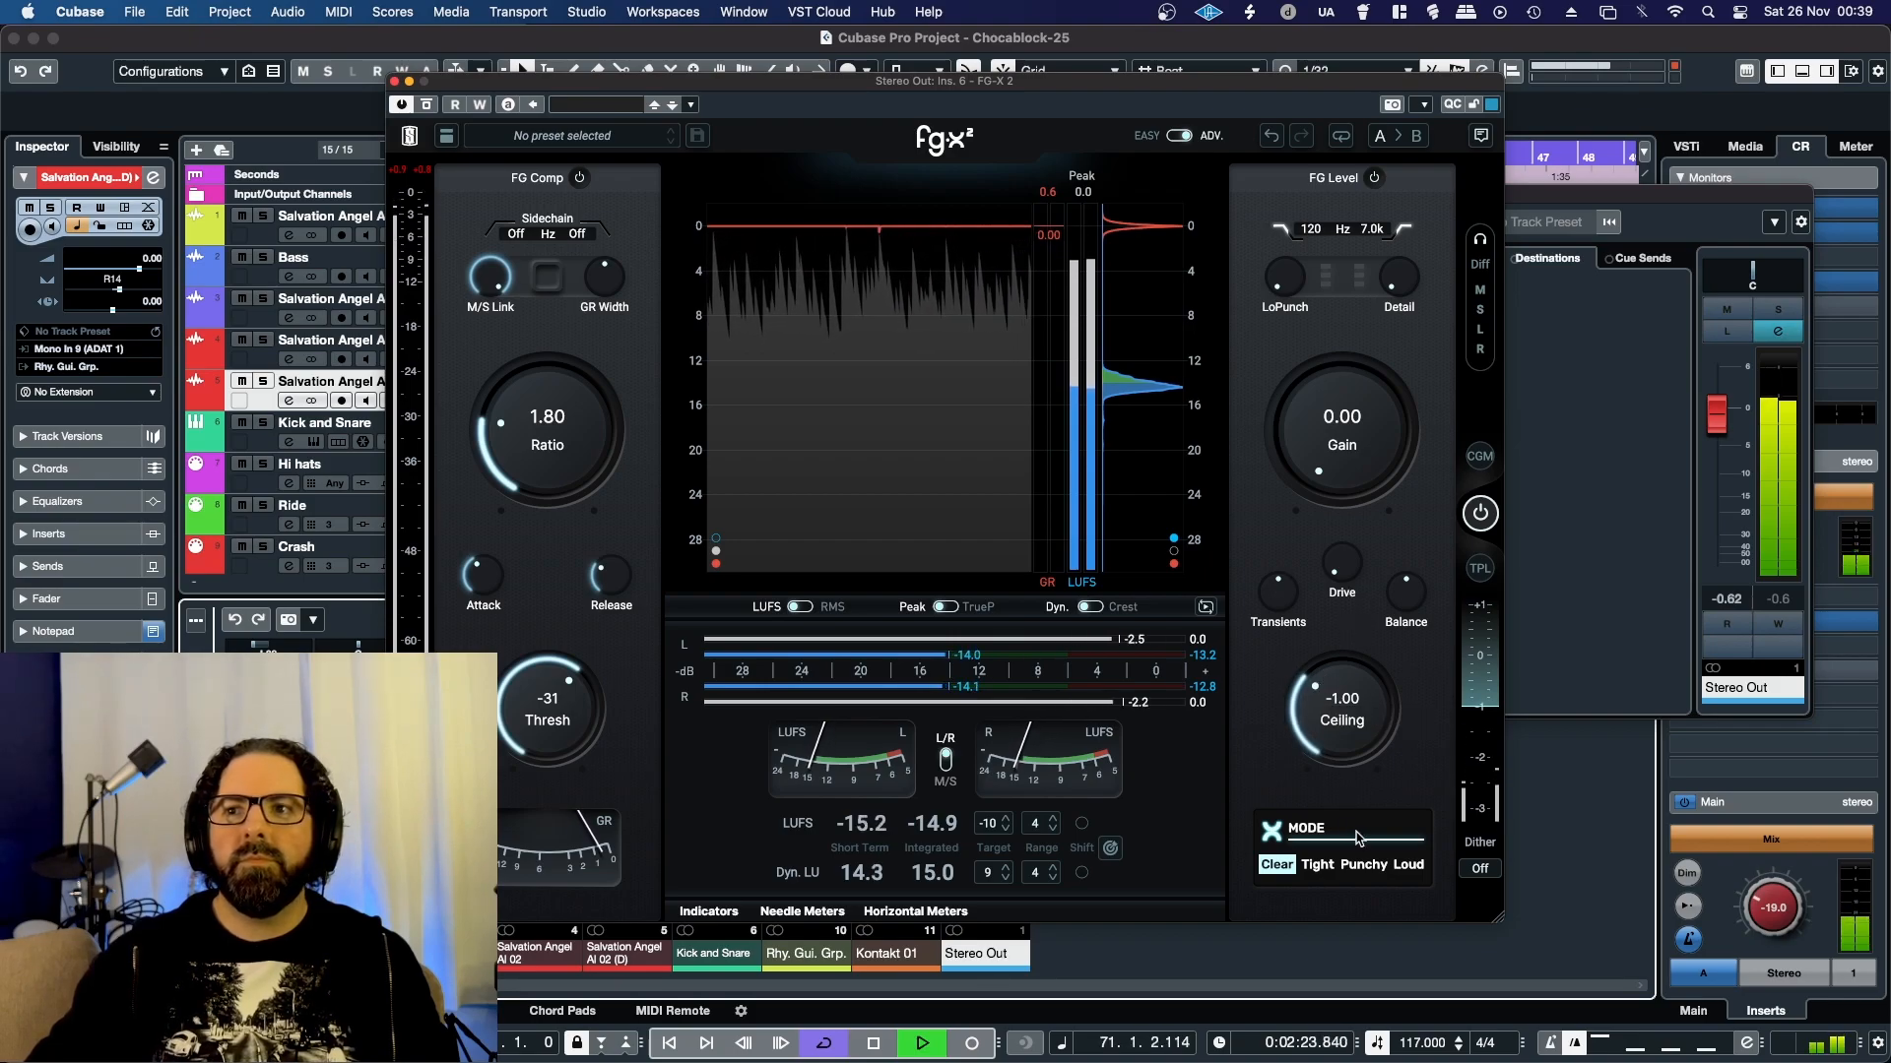
click(1363, 864)
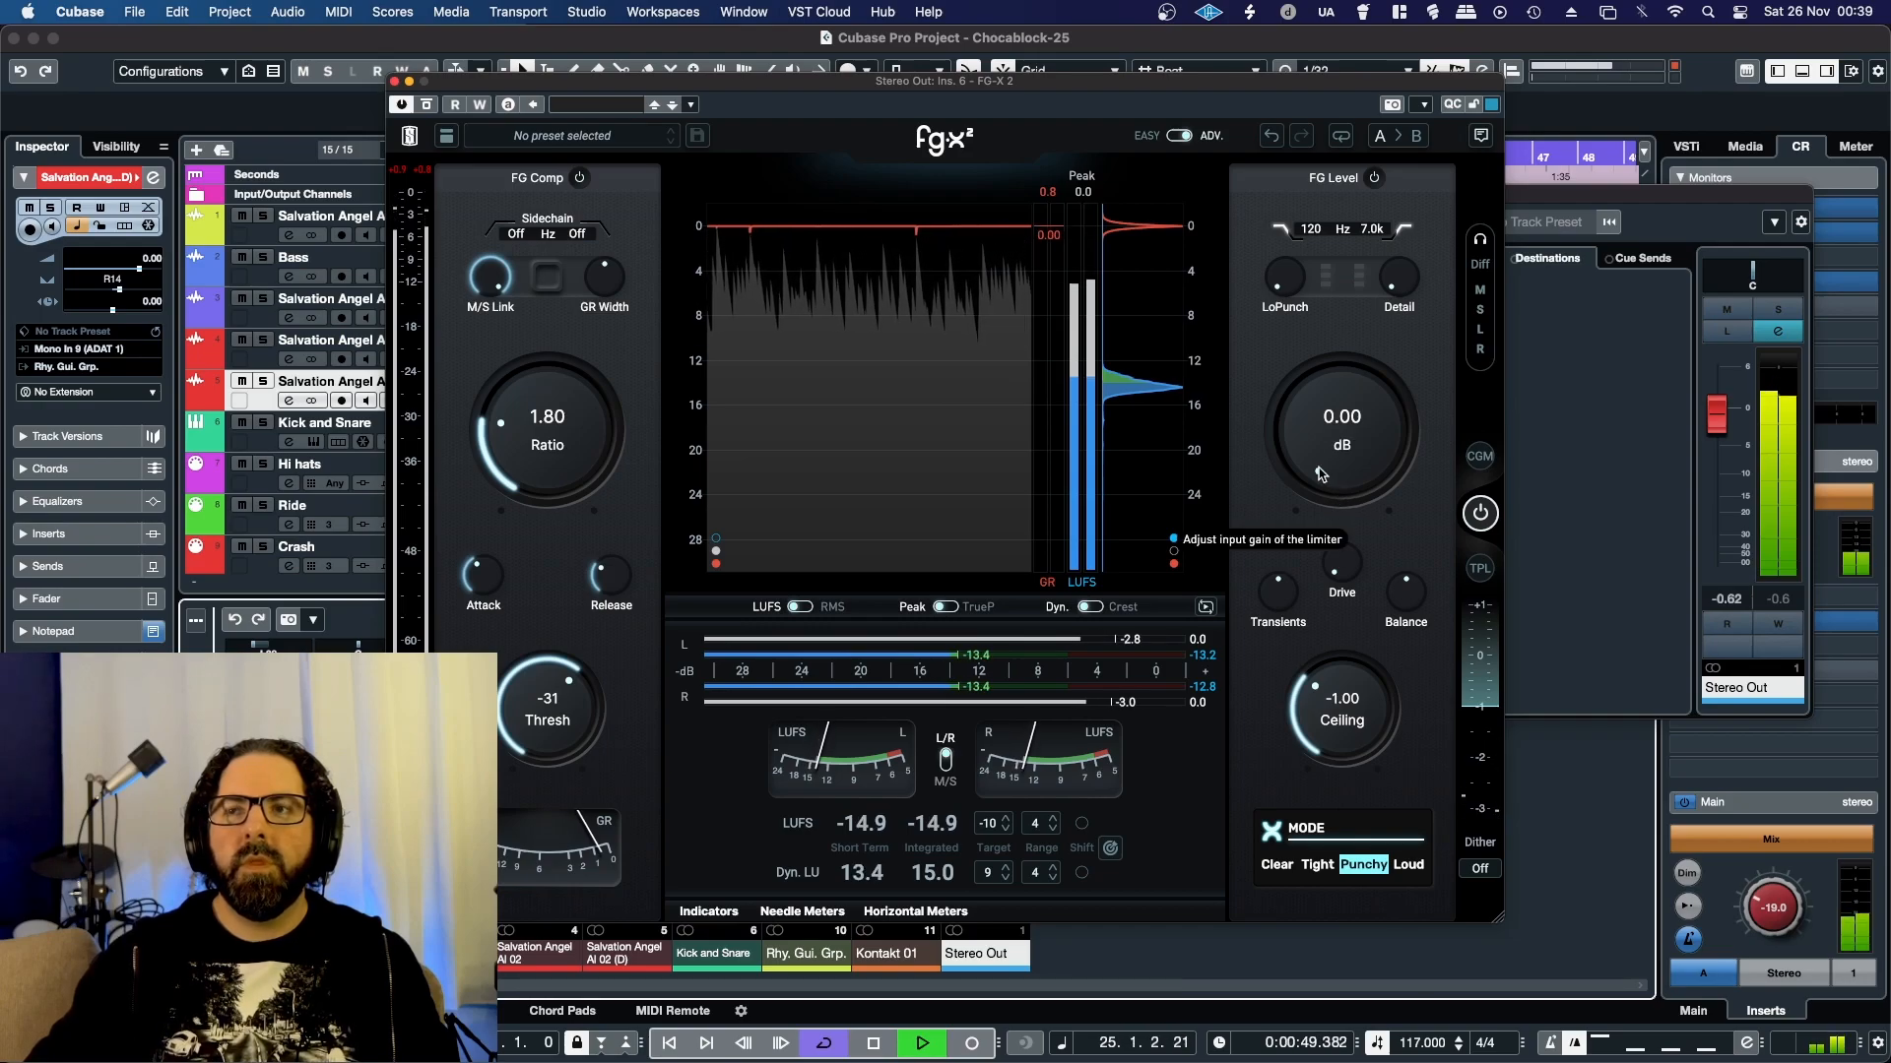
drag(1317, 476, 1302, 375)
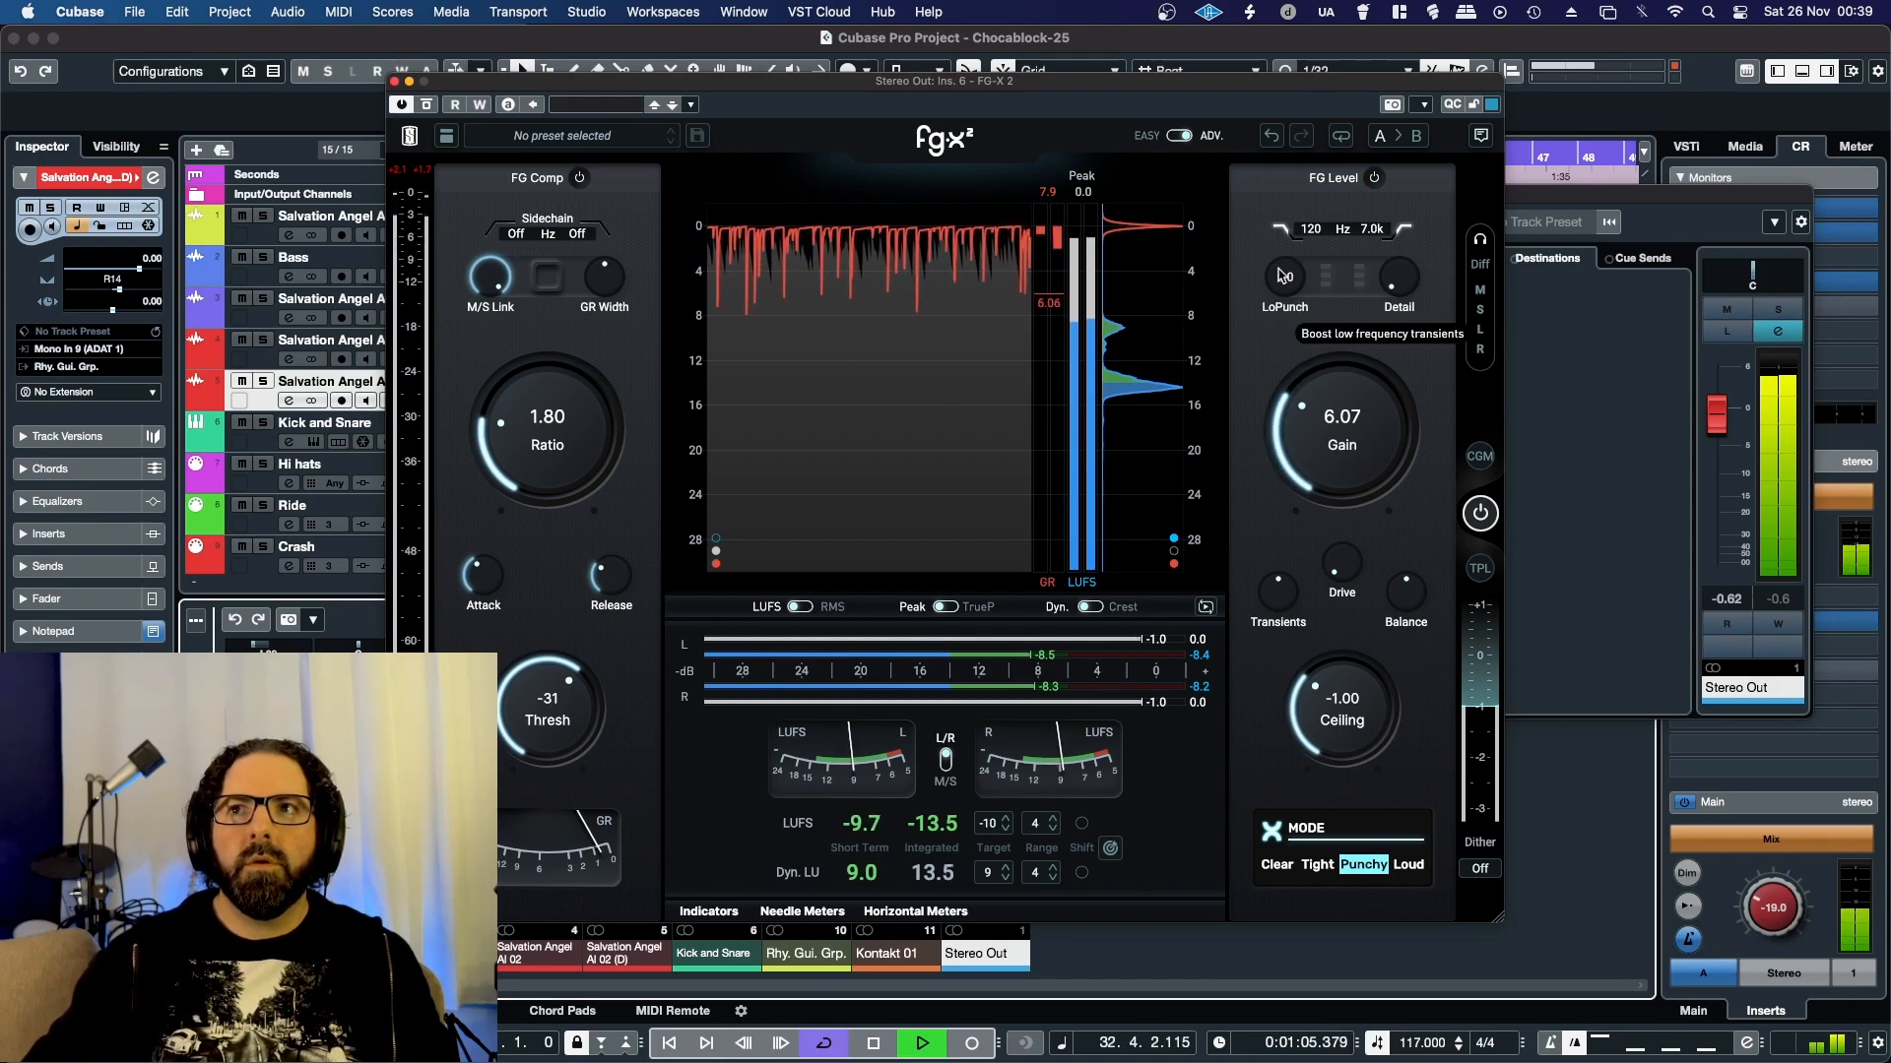
Step: Raise the LoPunch and Detail amounts slightly in the FG Level section
drag(1281, 279, 1281, 222)
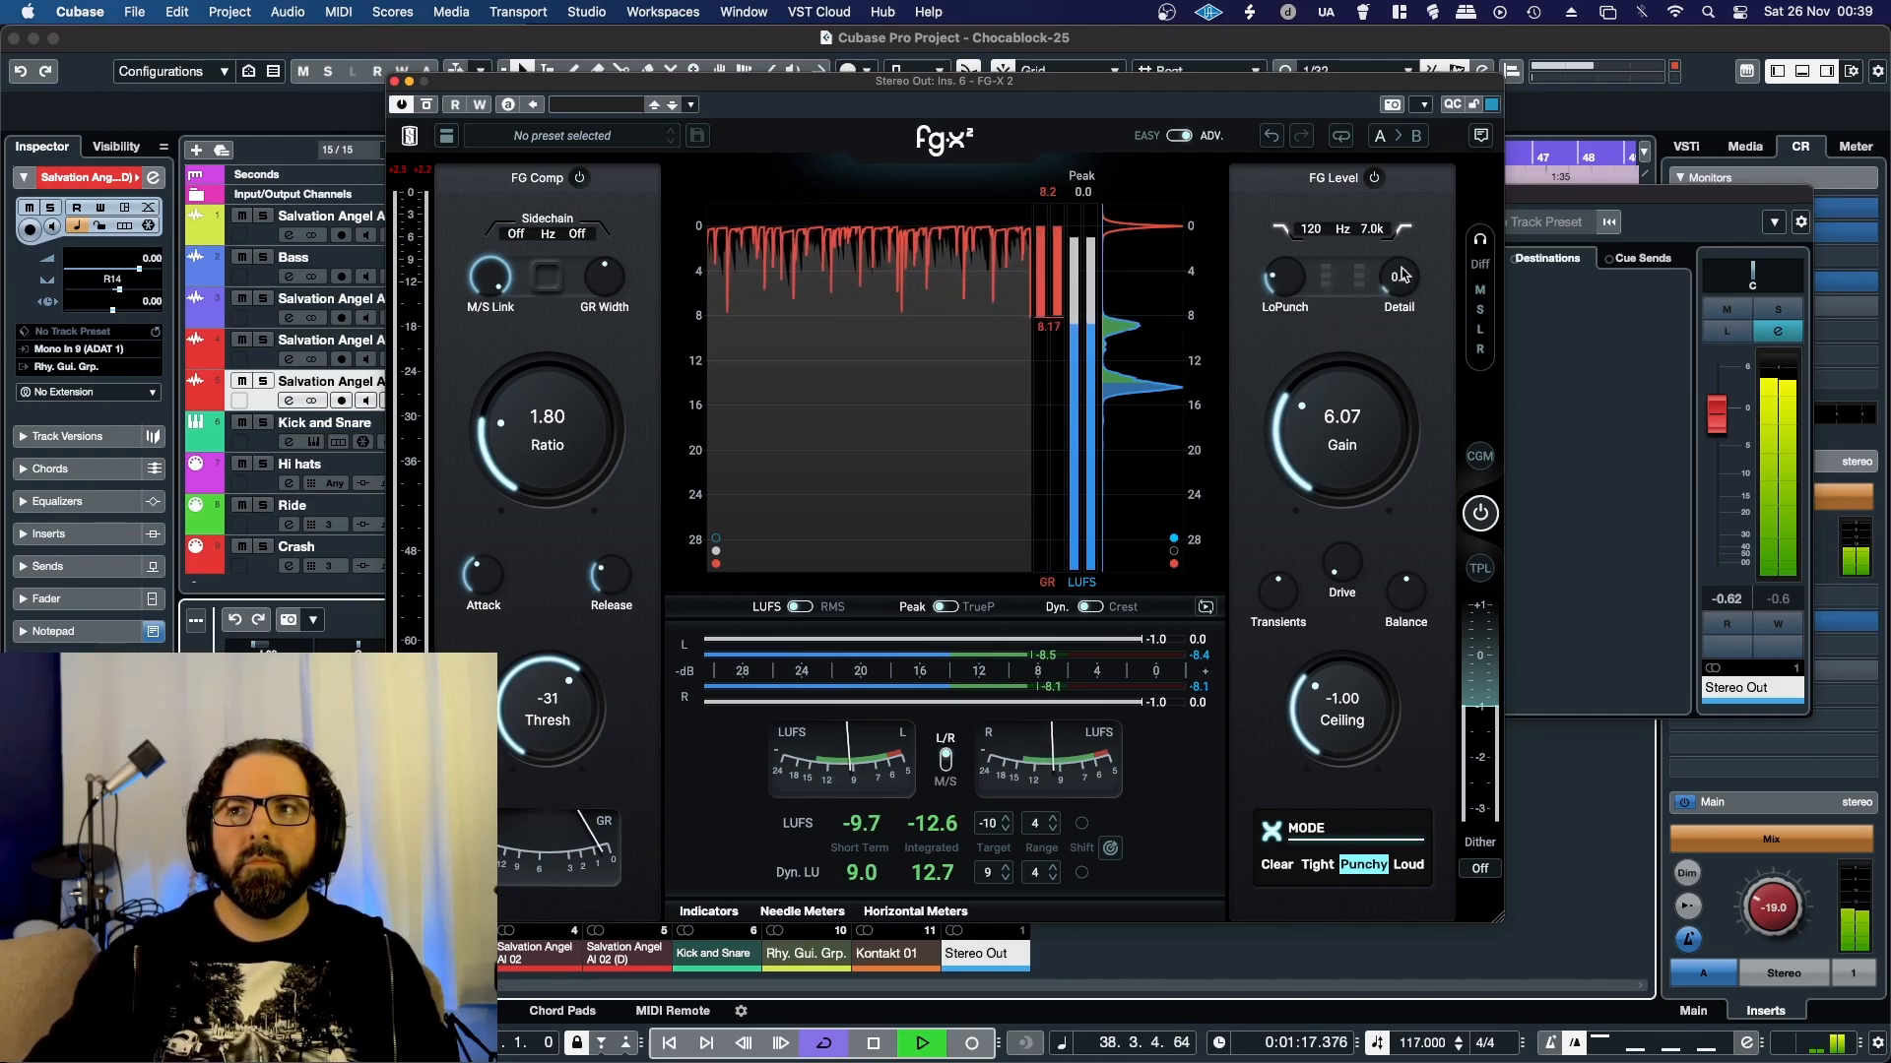
drag(1402, 253, 1385, 207)
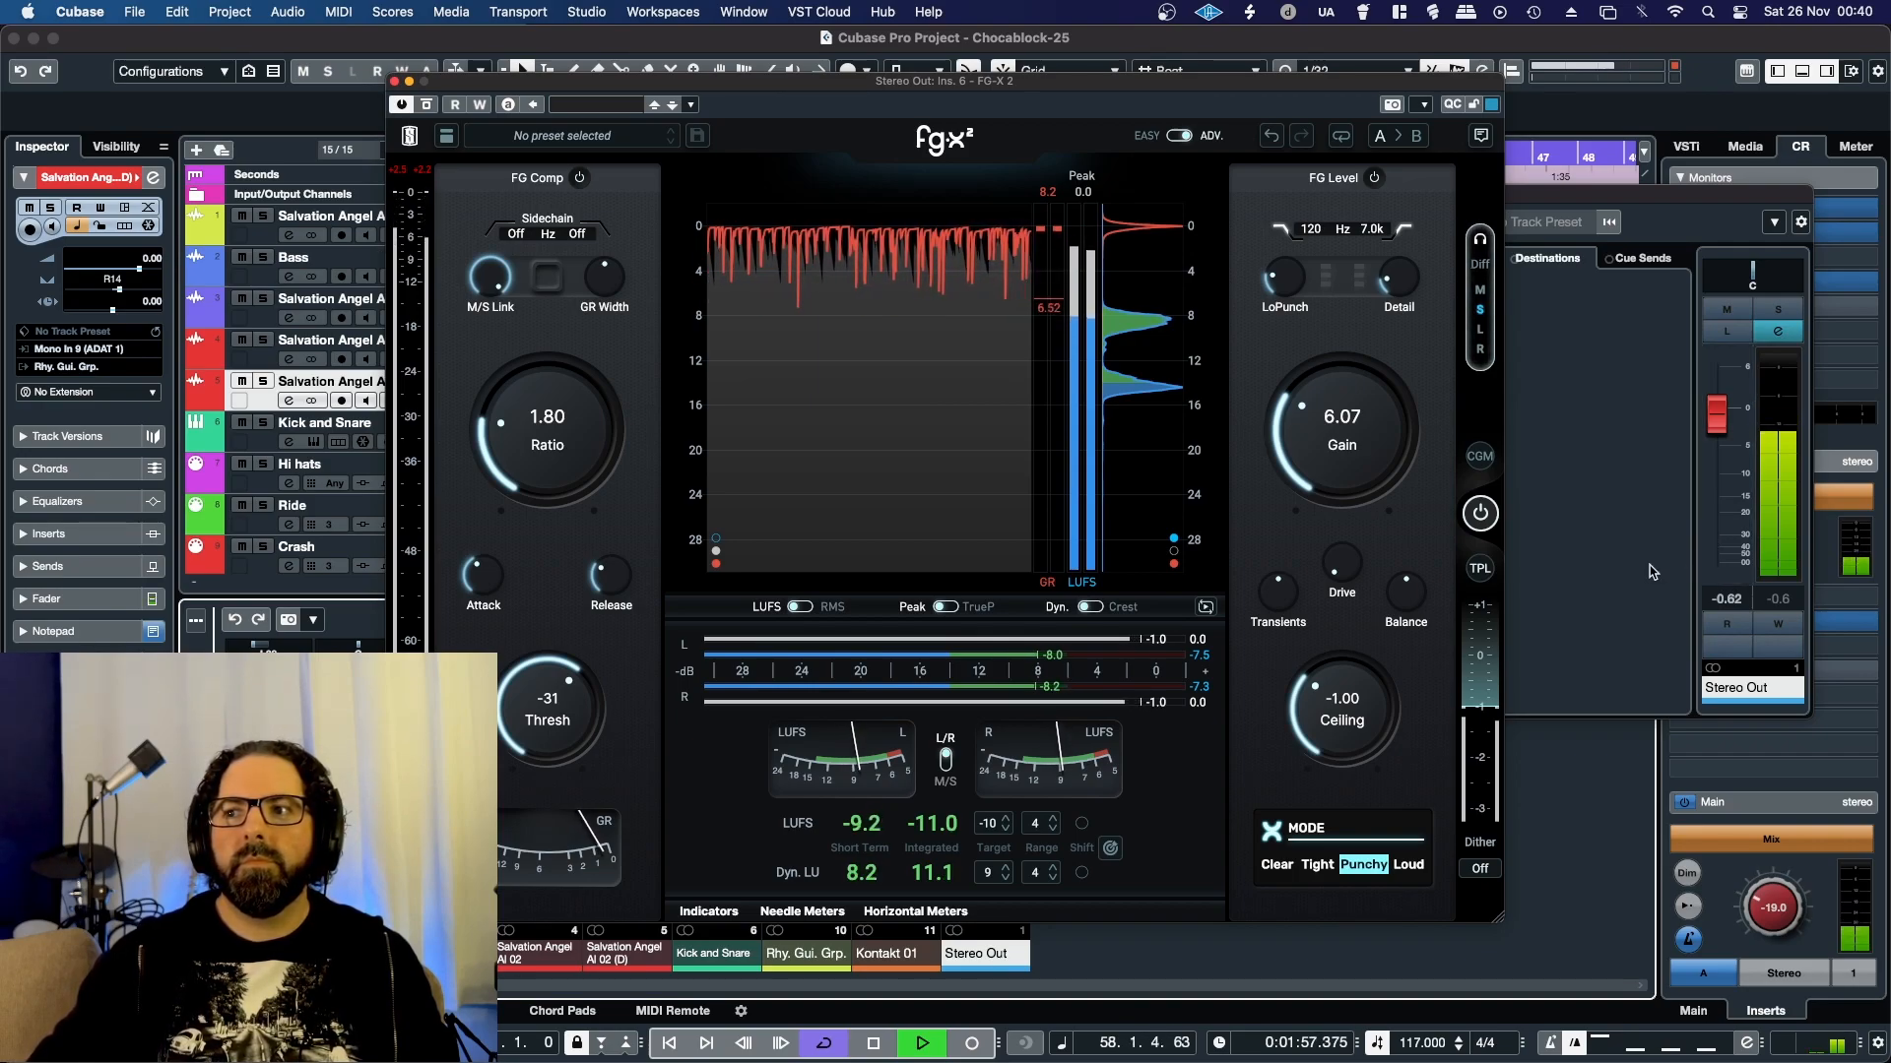
Step: Audition the left and right channels individually with FG-X 2's solo monitoring, and return to the full stereo output
click(1480, 331)
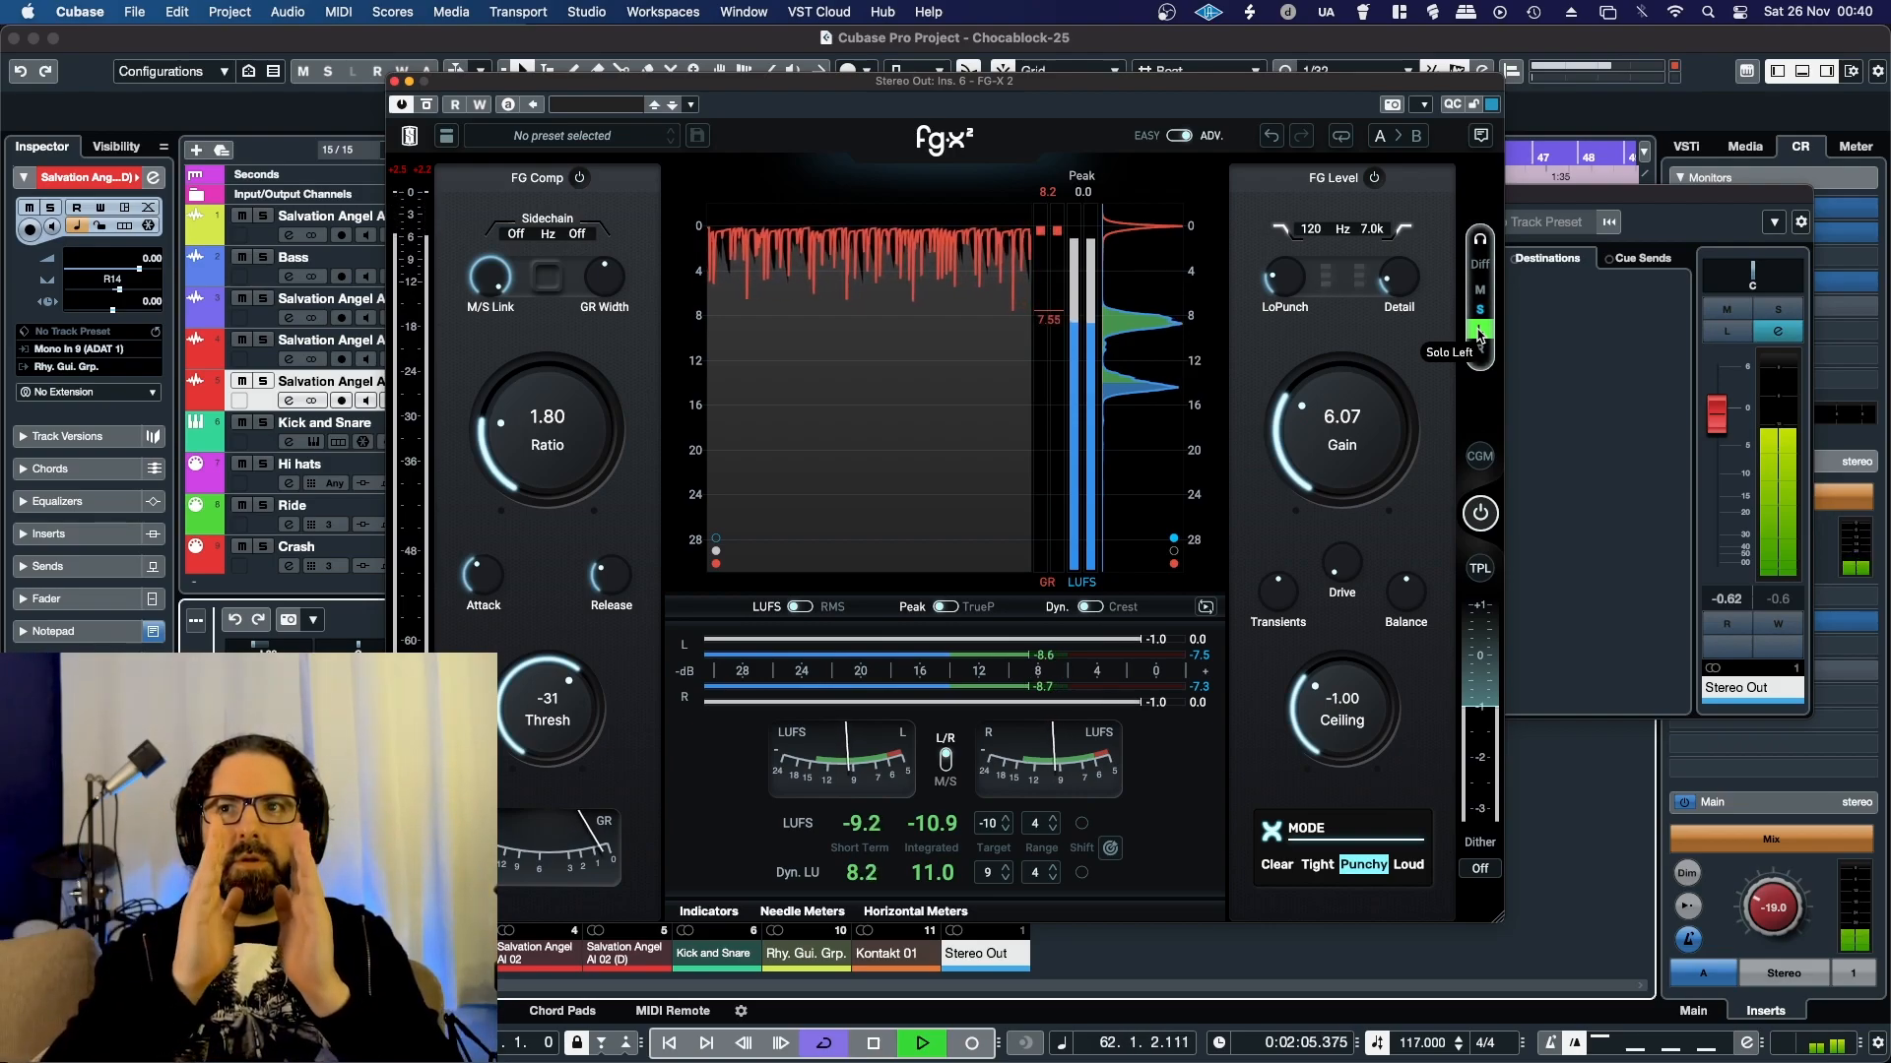
click(1478, 332)
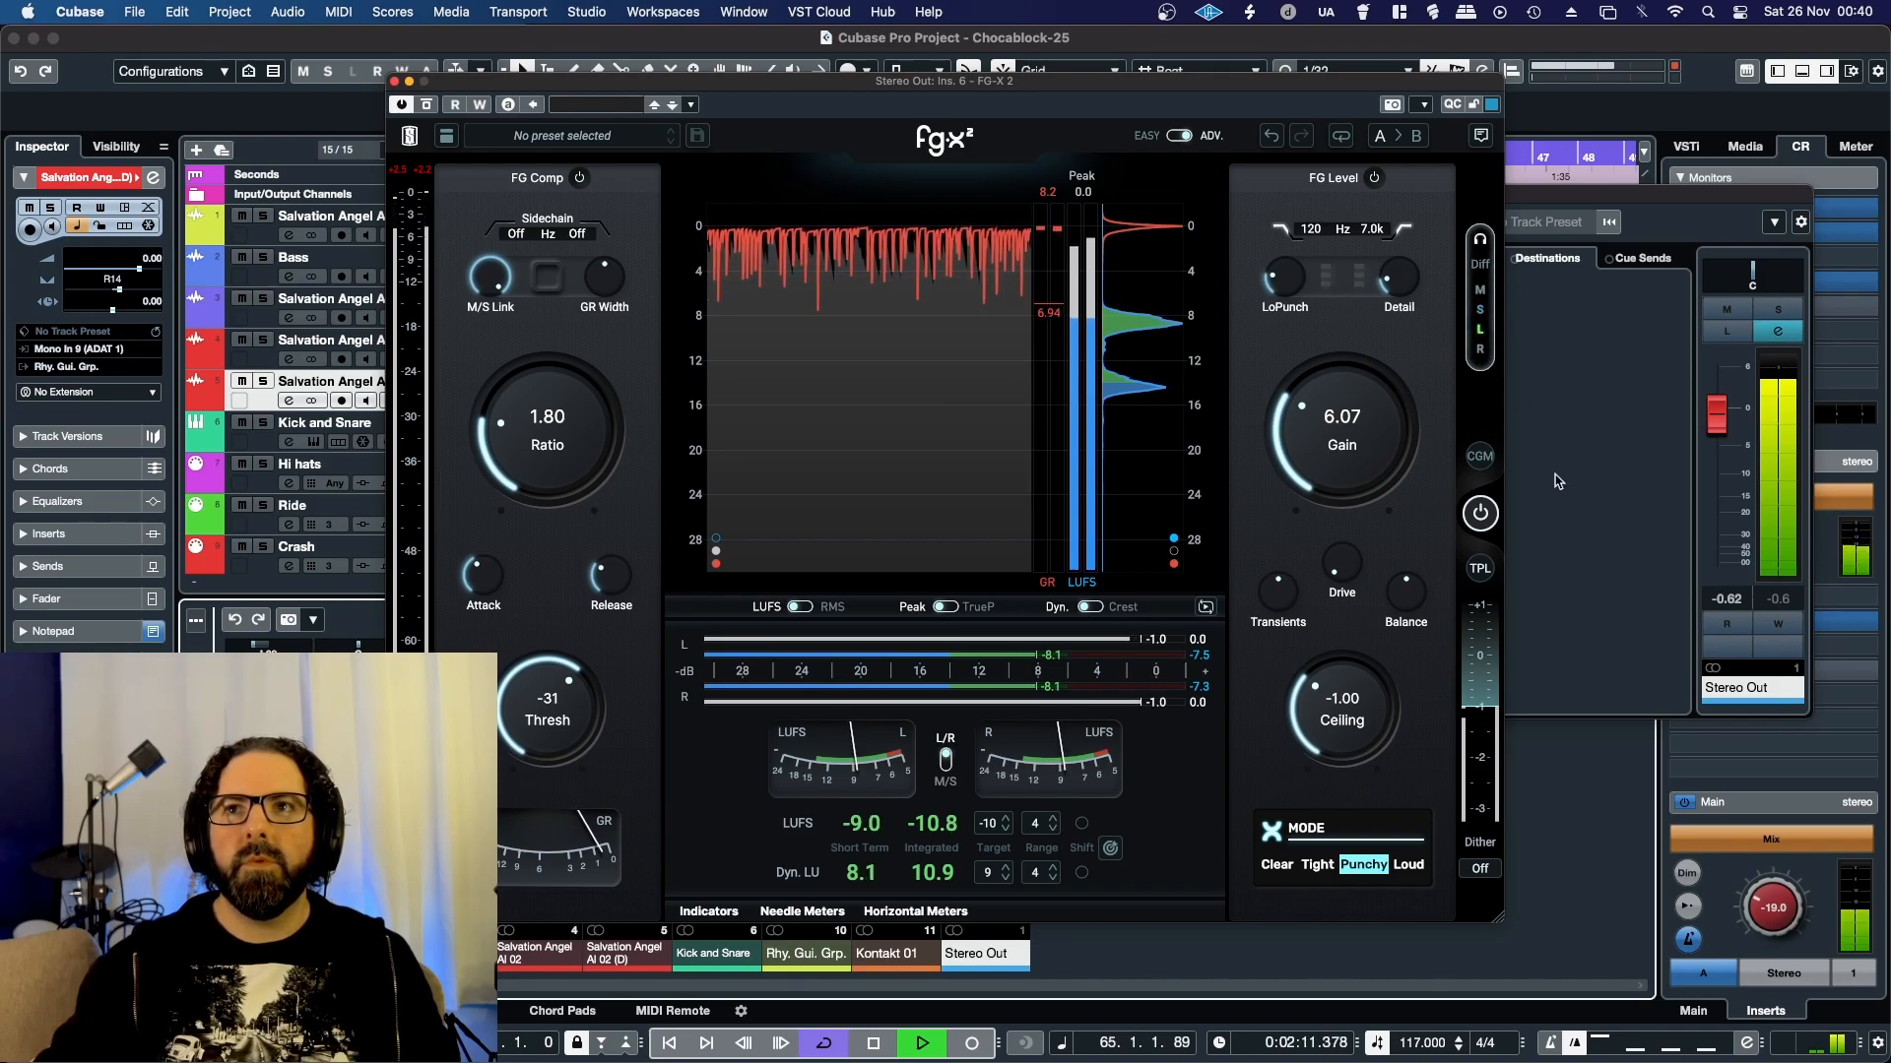
click(1479, 349)
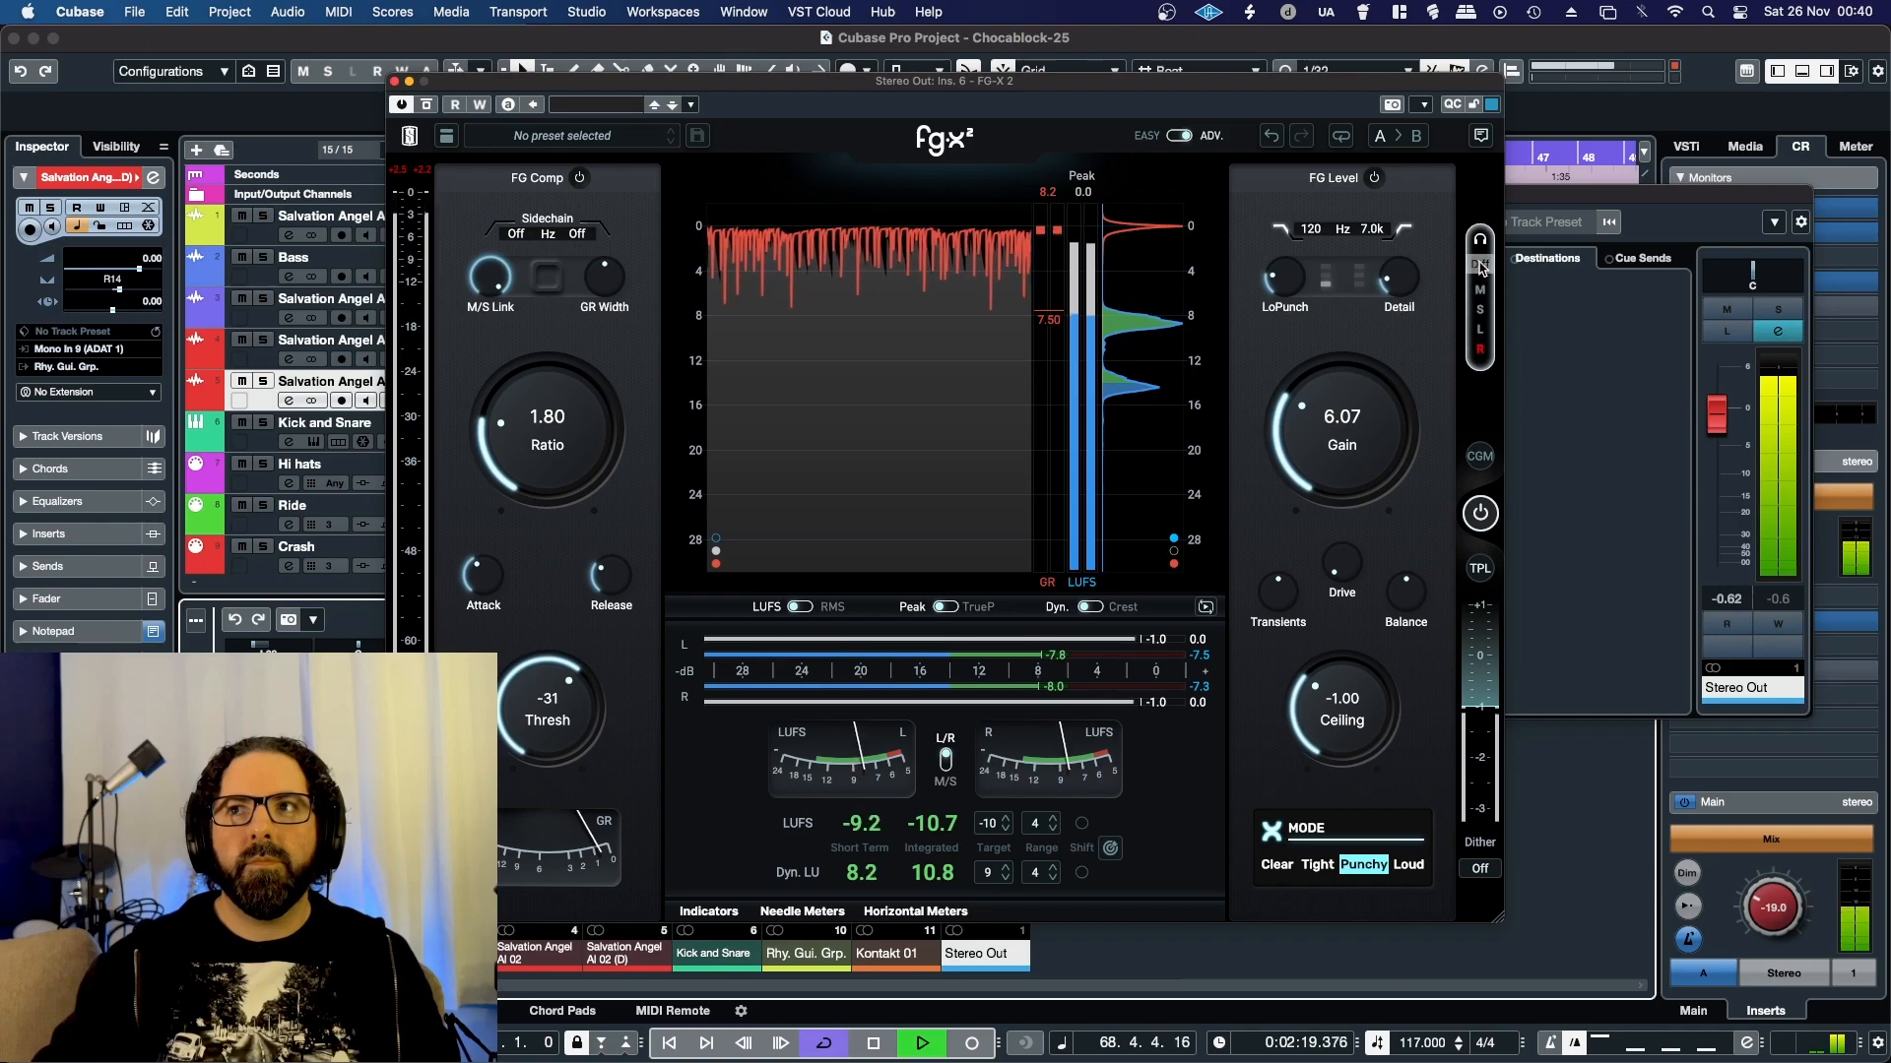
click(1479, 351)
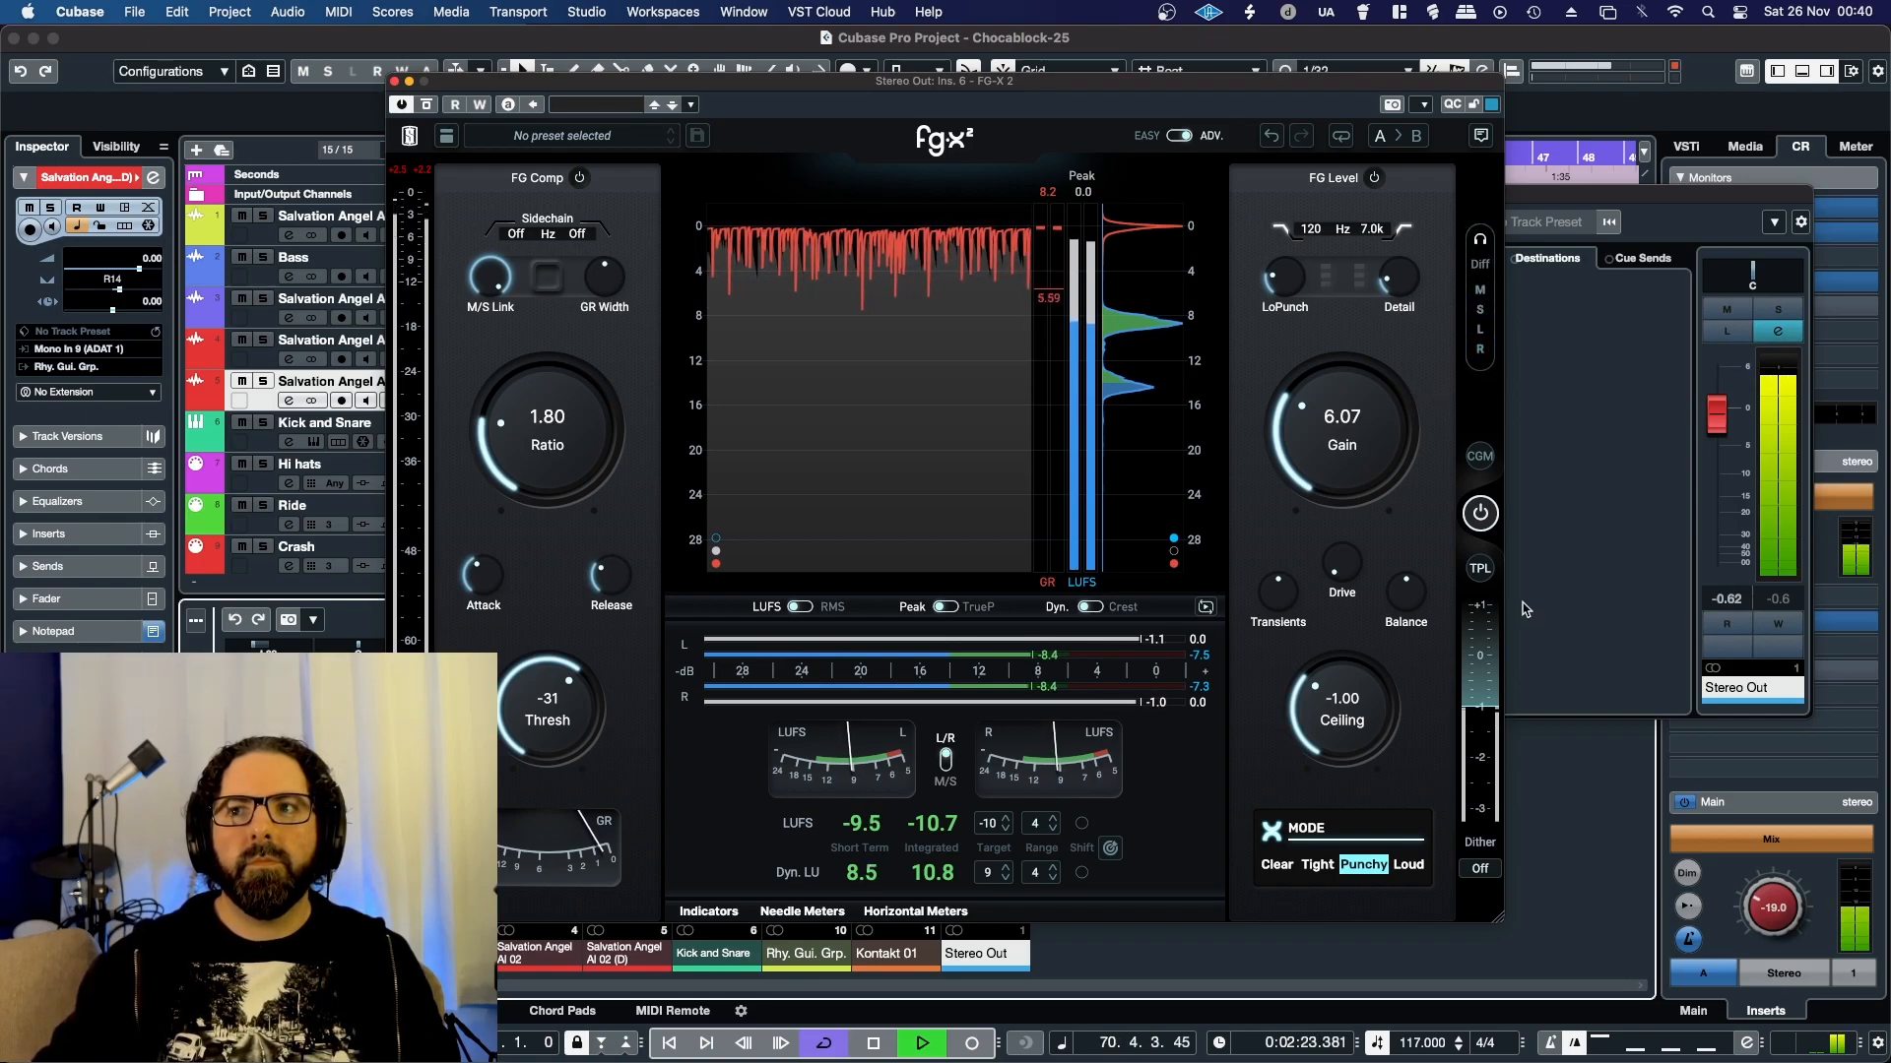
Step: Raise the FG Level Transients slightly, set Drive to 27, and turn on 16-bit dither with Flat shaping
mouse_move(1277, 597)
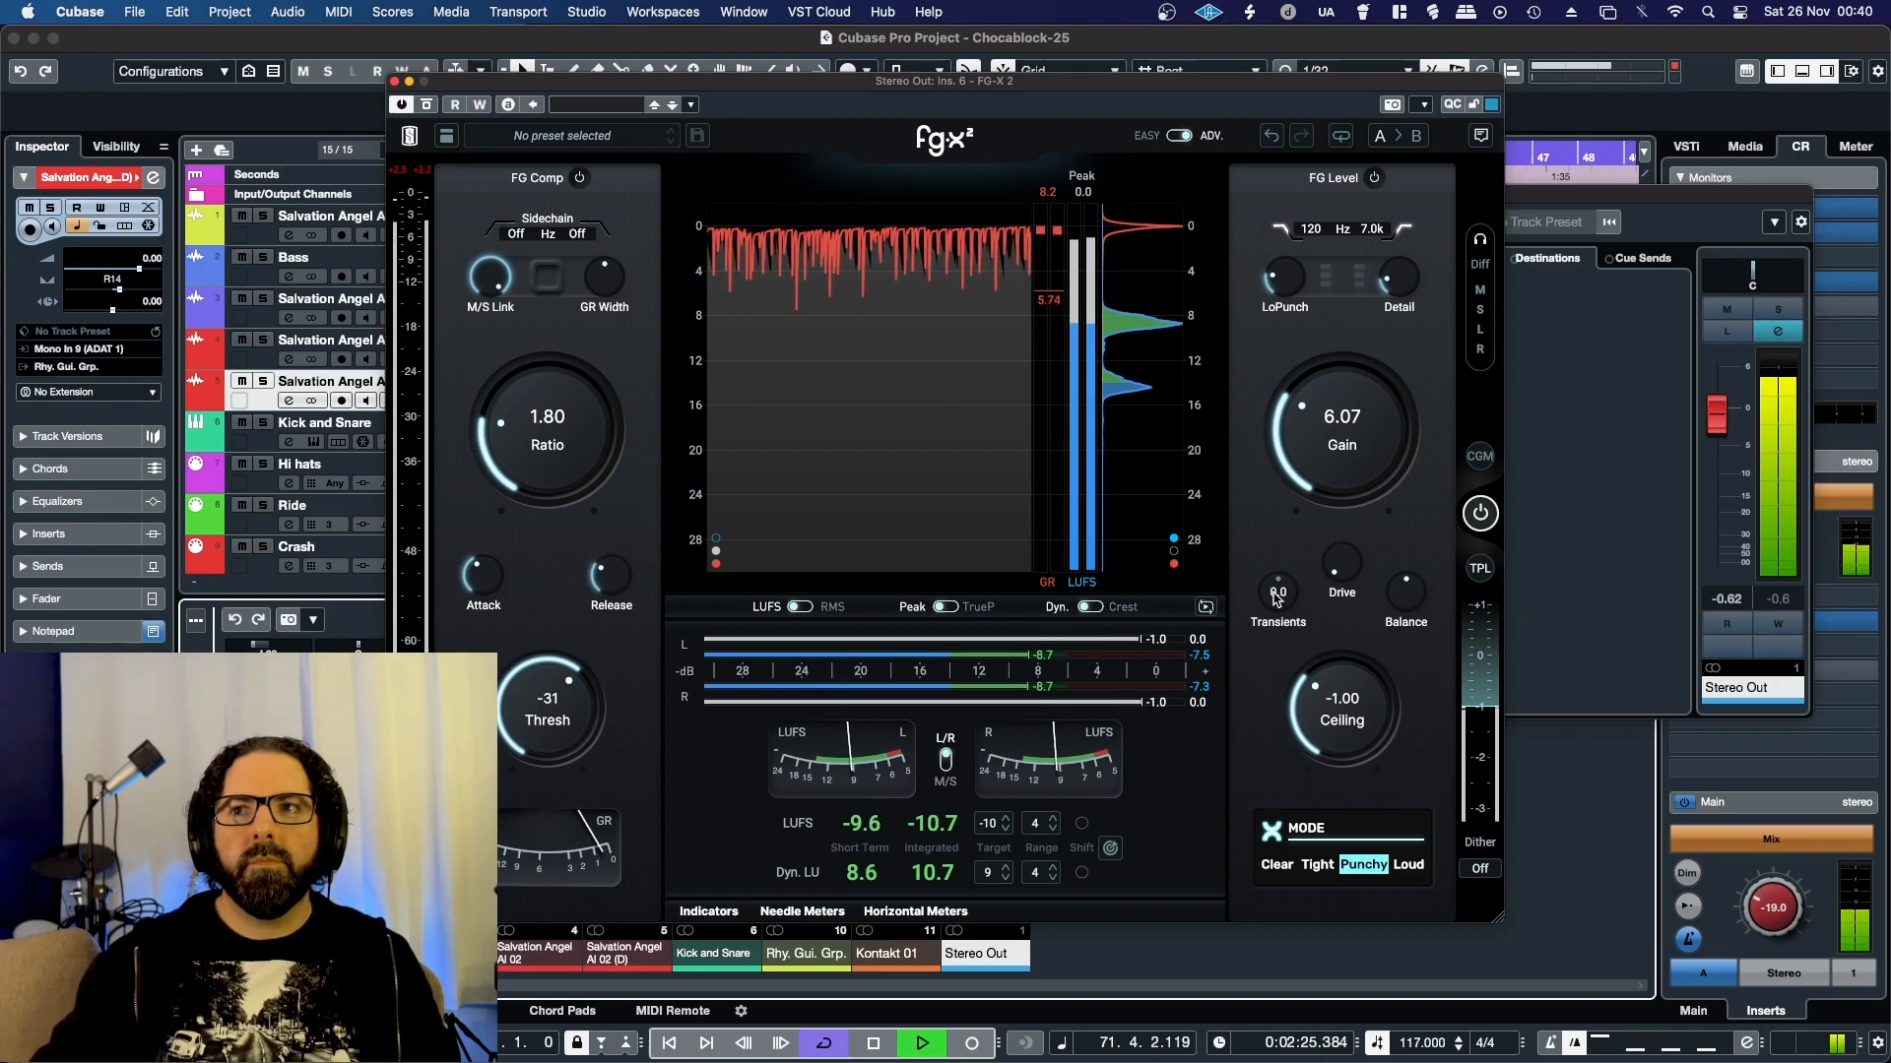
drag(1276, 596, 1267, 568)
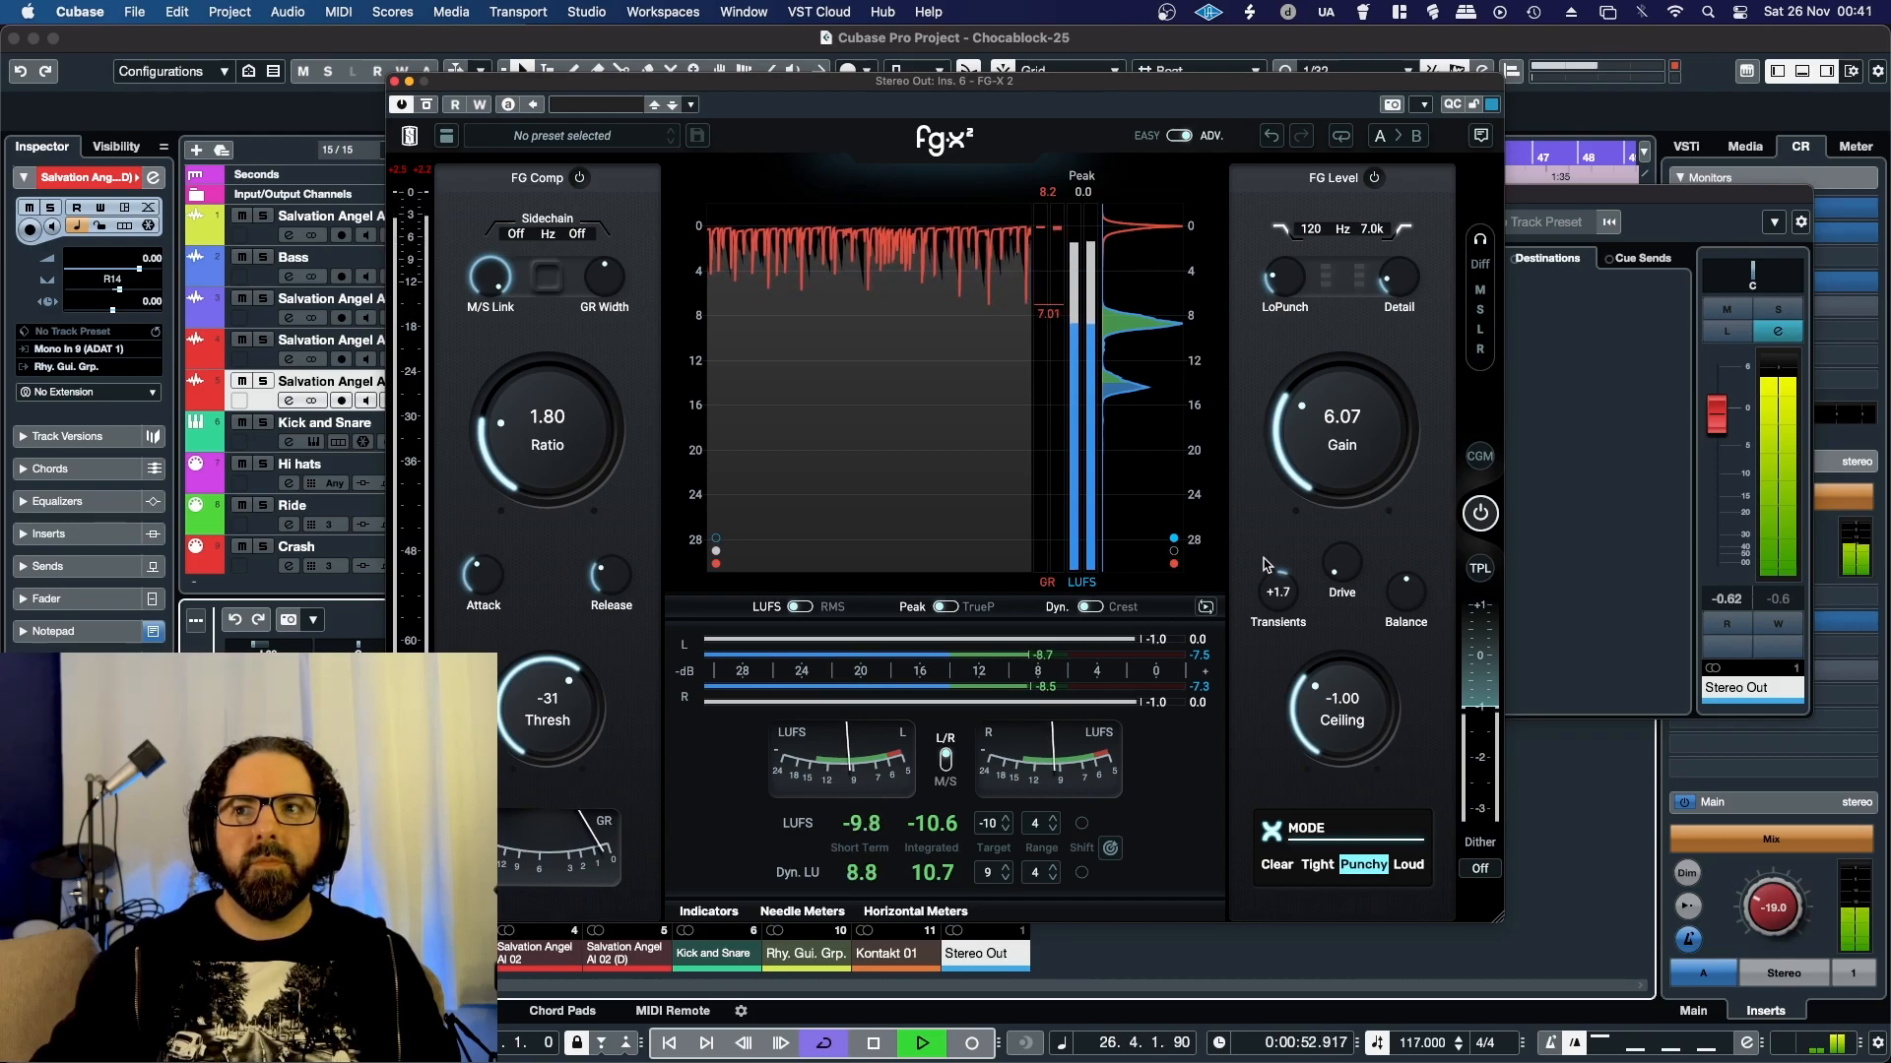
mouse_move(1264, 559)
mouse_down()
mouse_move(1260, 474)
mouse_move(1258, 552)
mouse_up()
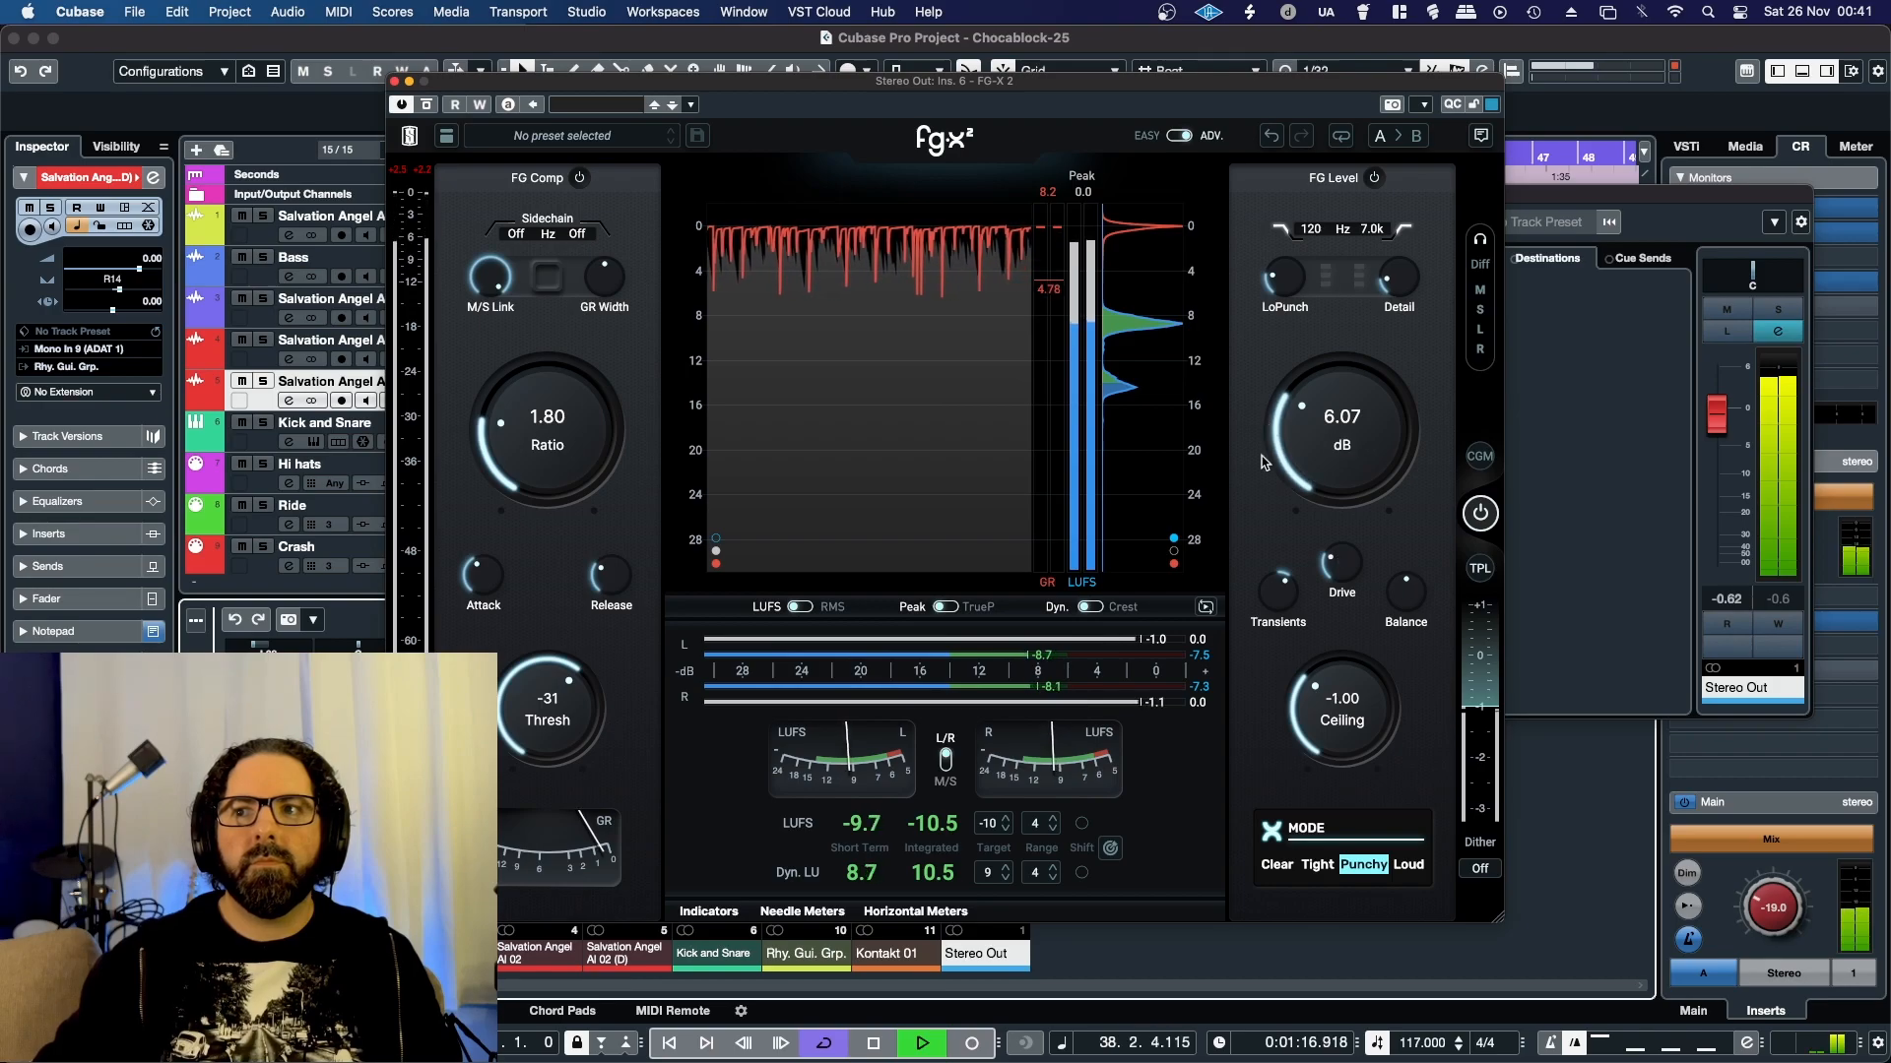
click(1479, 870)
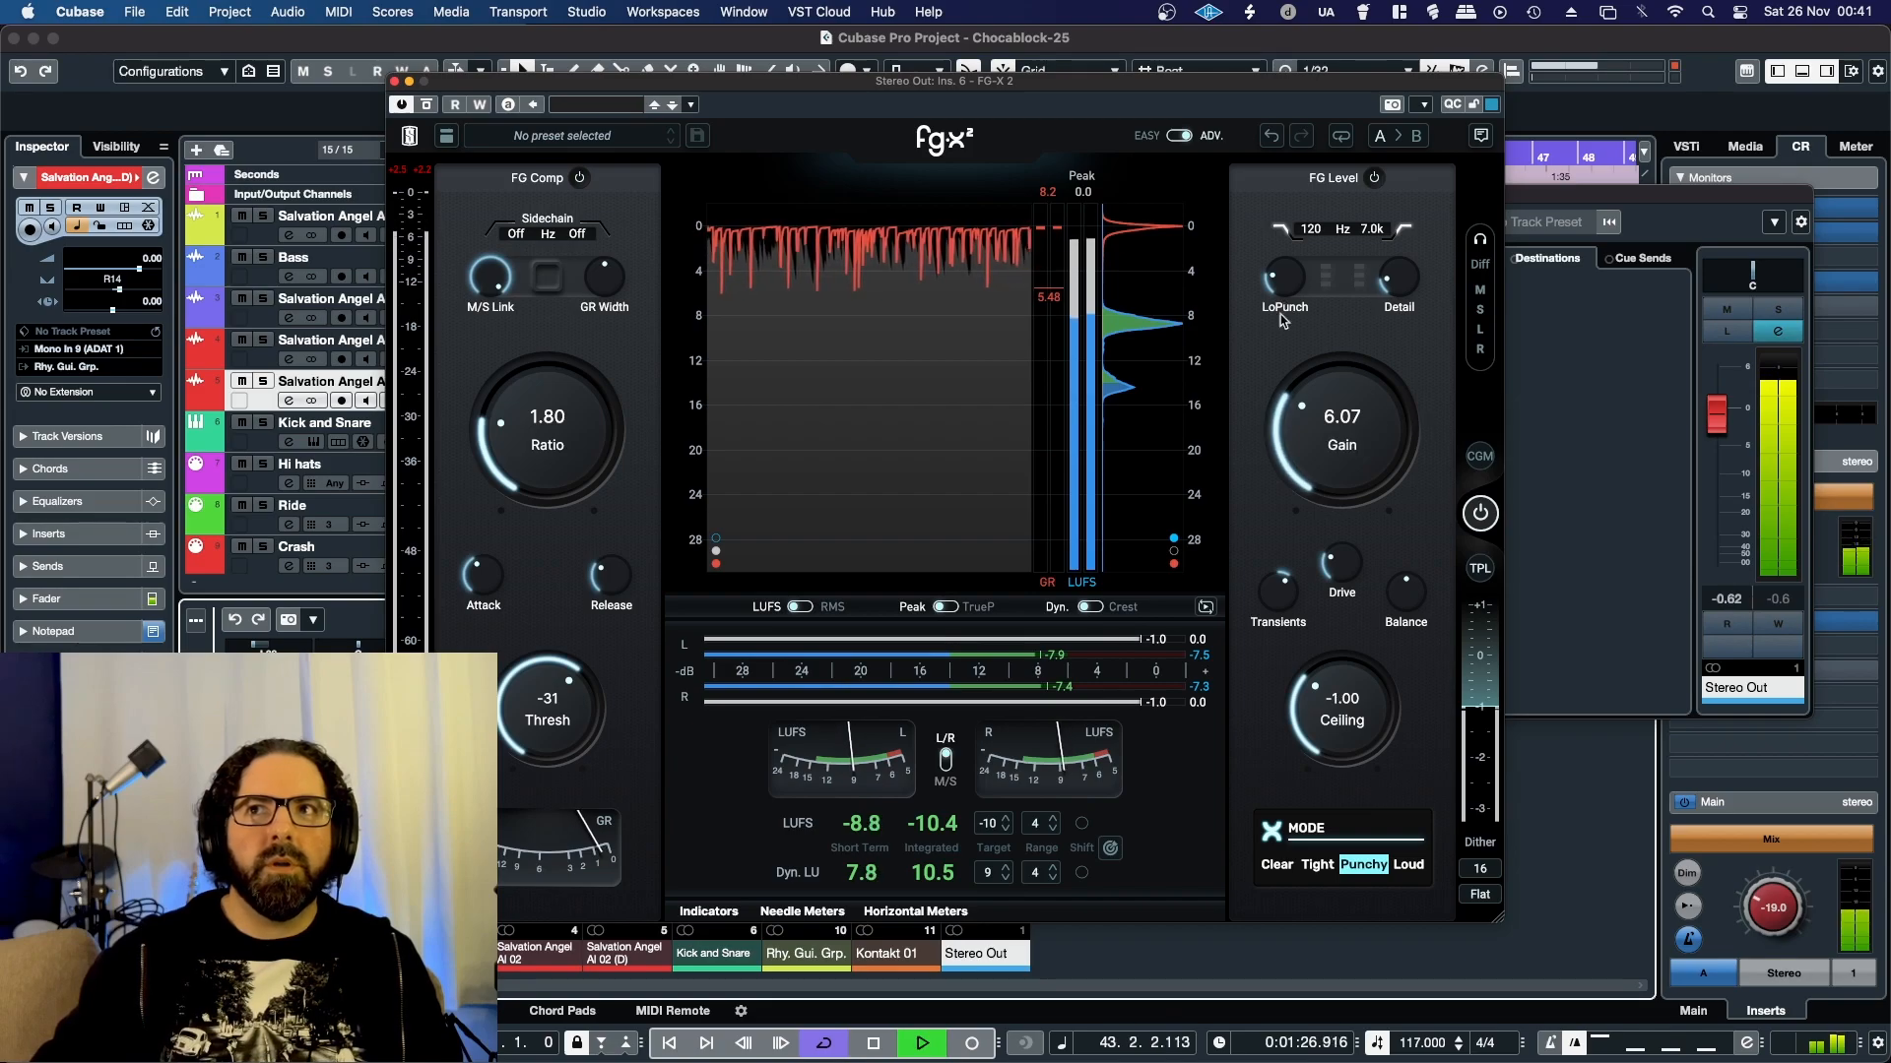
Step: Turn on constant gain monitoring (CGM) and toggle FG-X 2's bypass repeatedly to compare the processed and unprocessed mix
click(1479, 456)
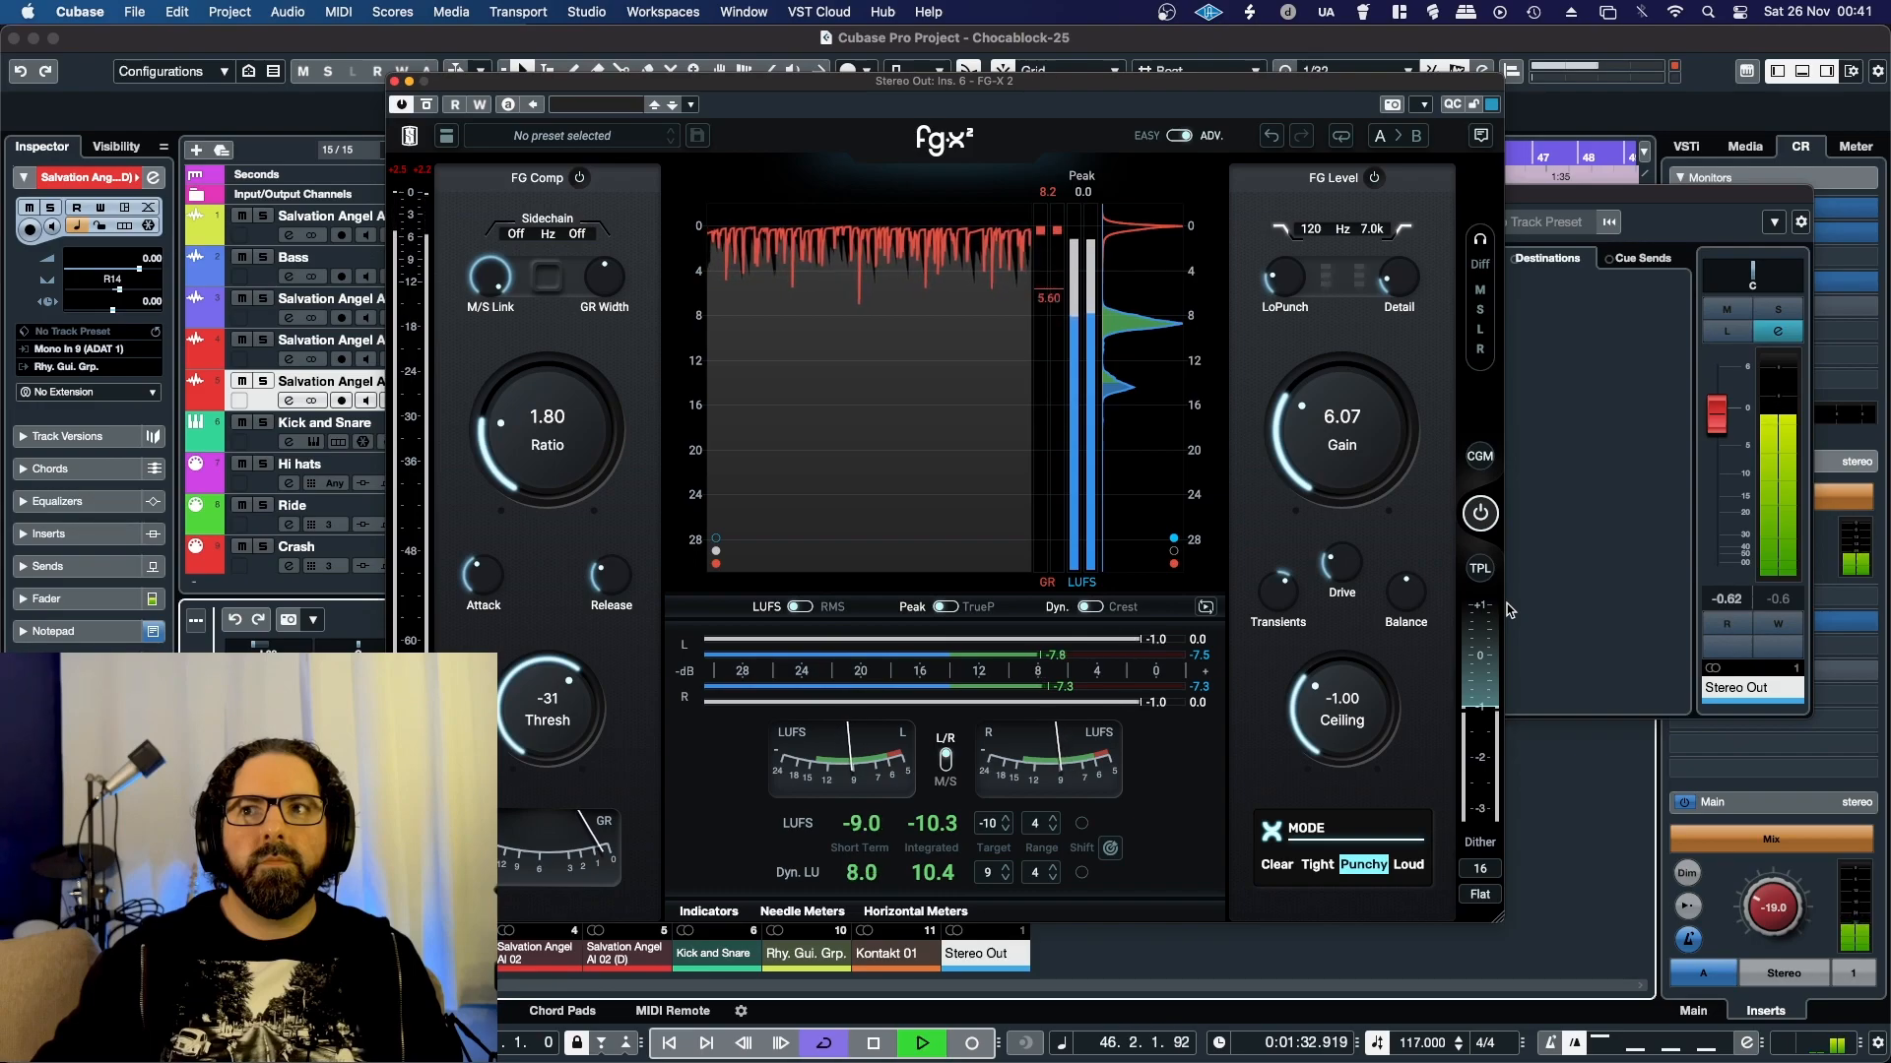
click(428, 104)
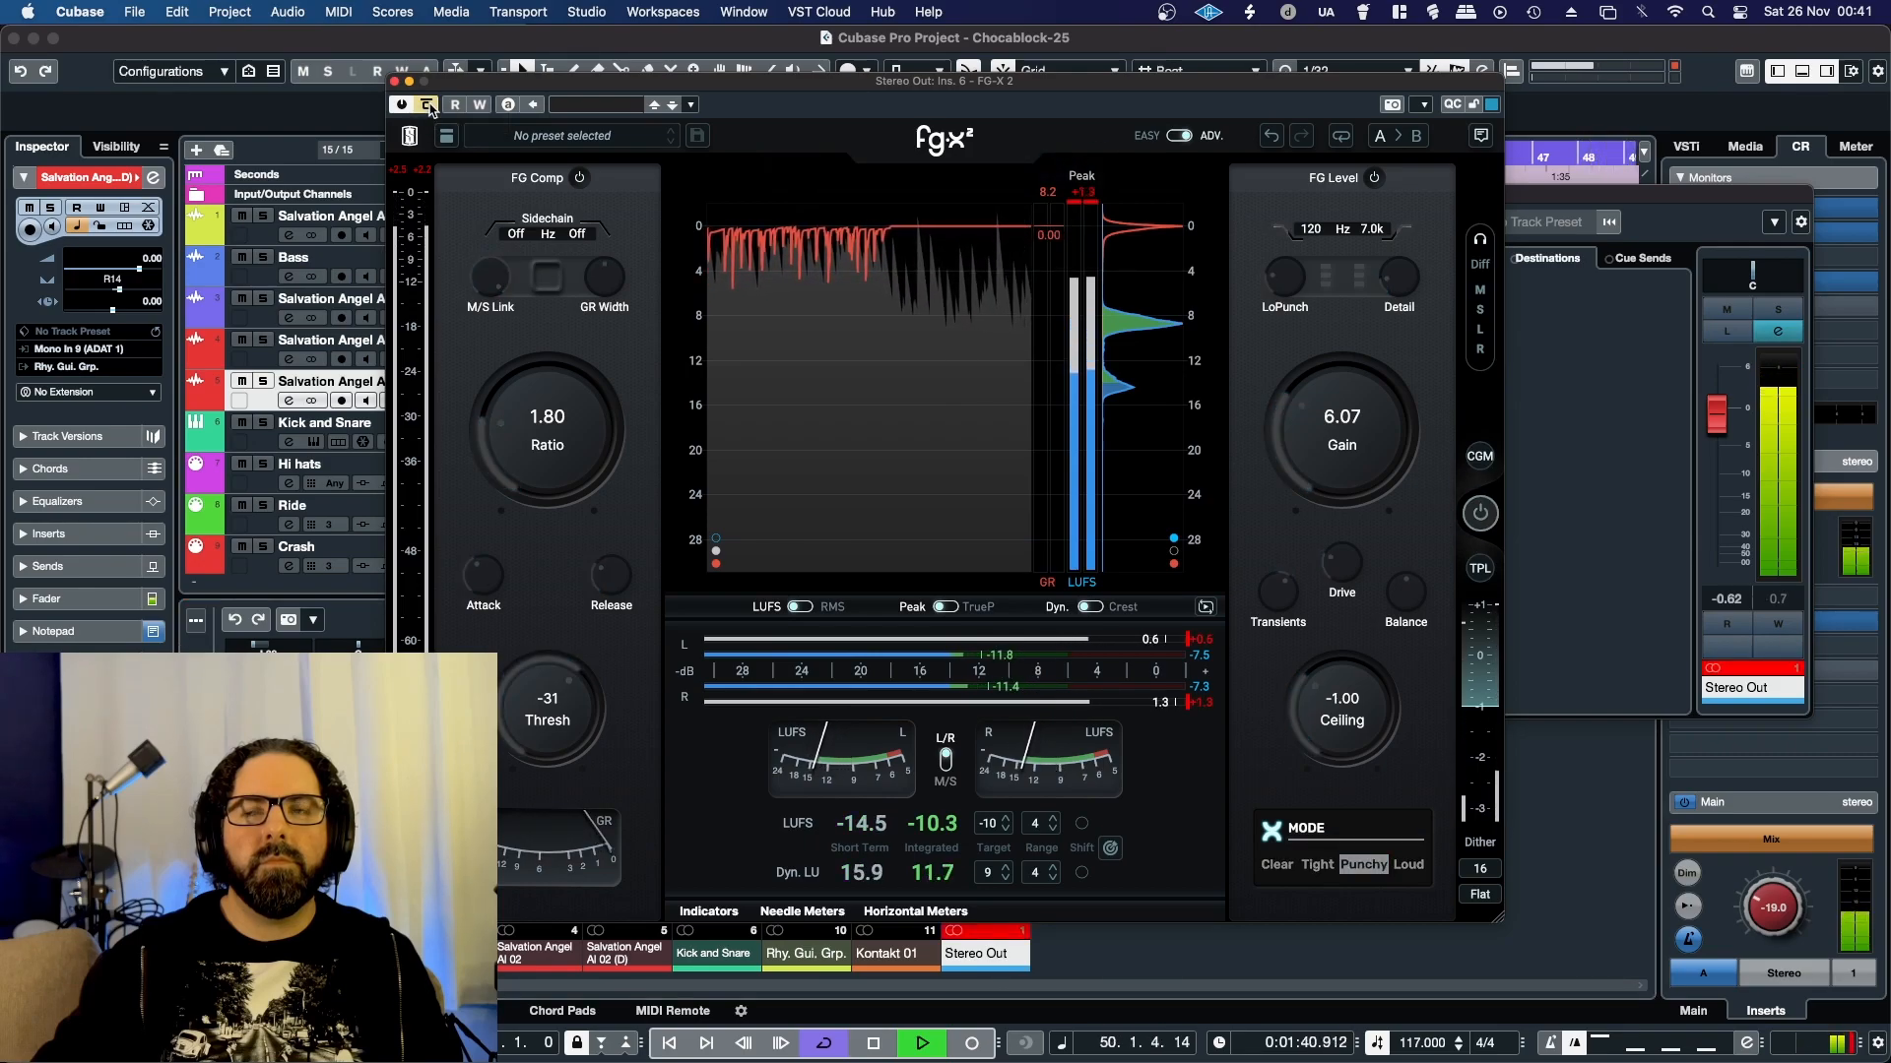
click(428, 105)
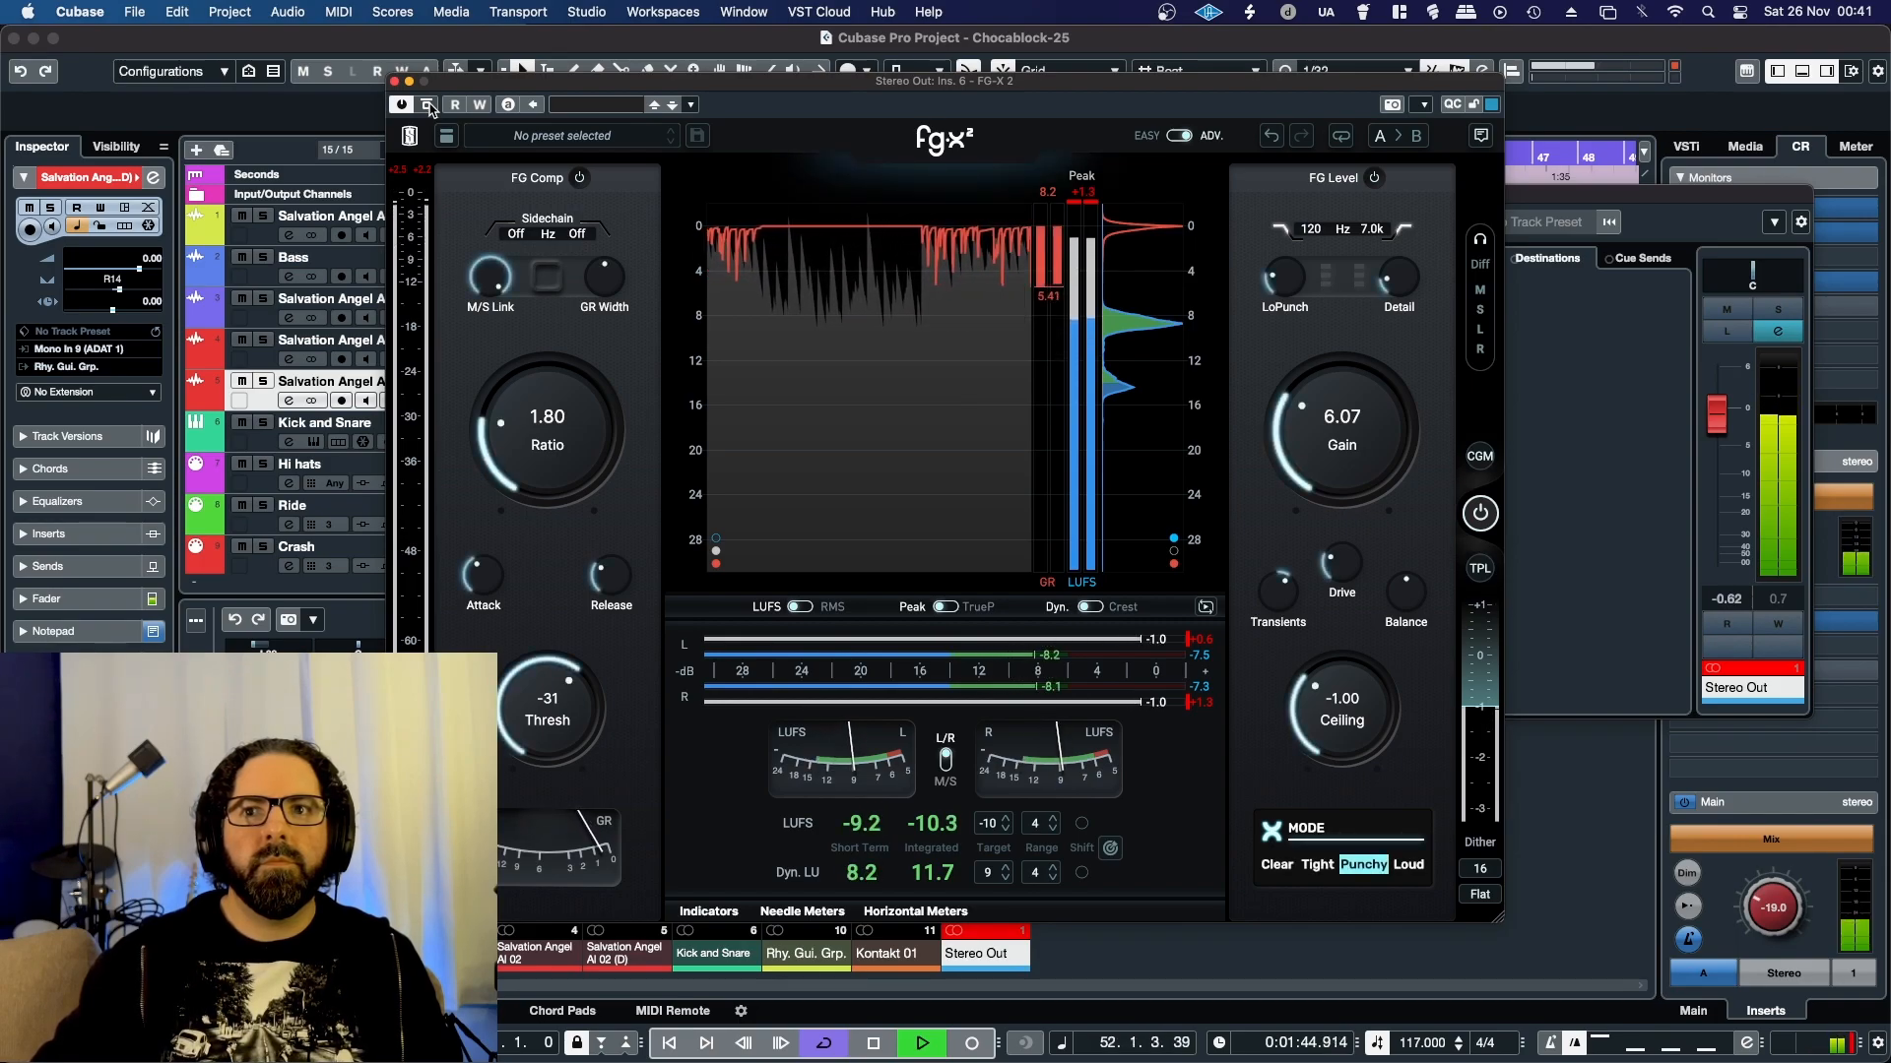
click(429, 105)
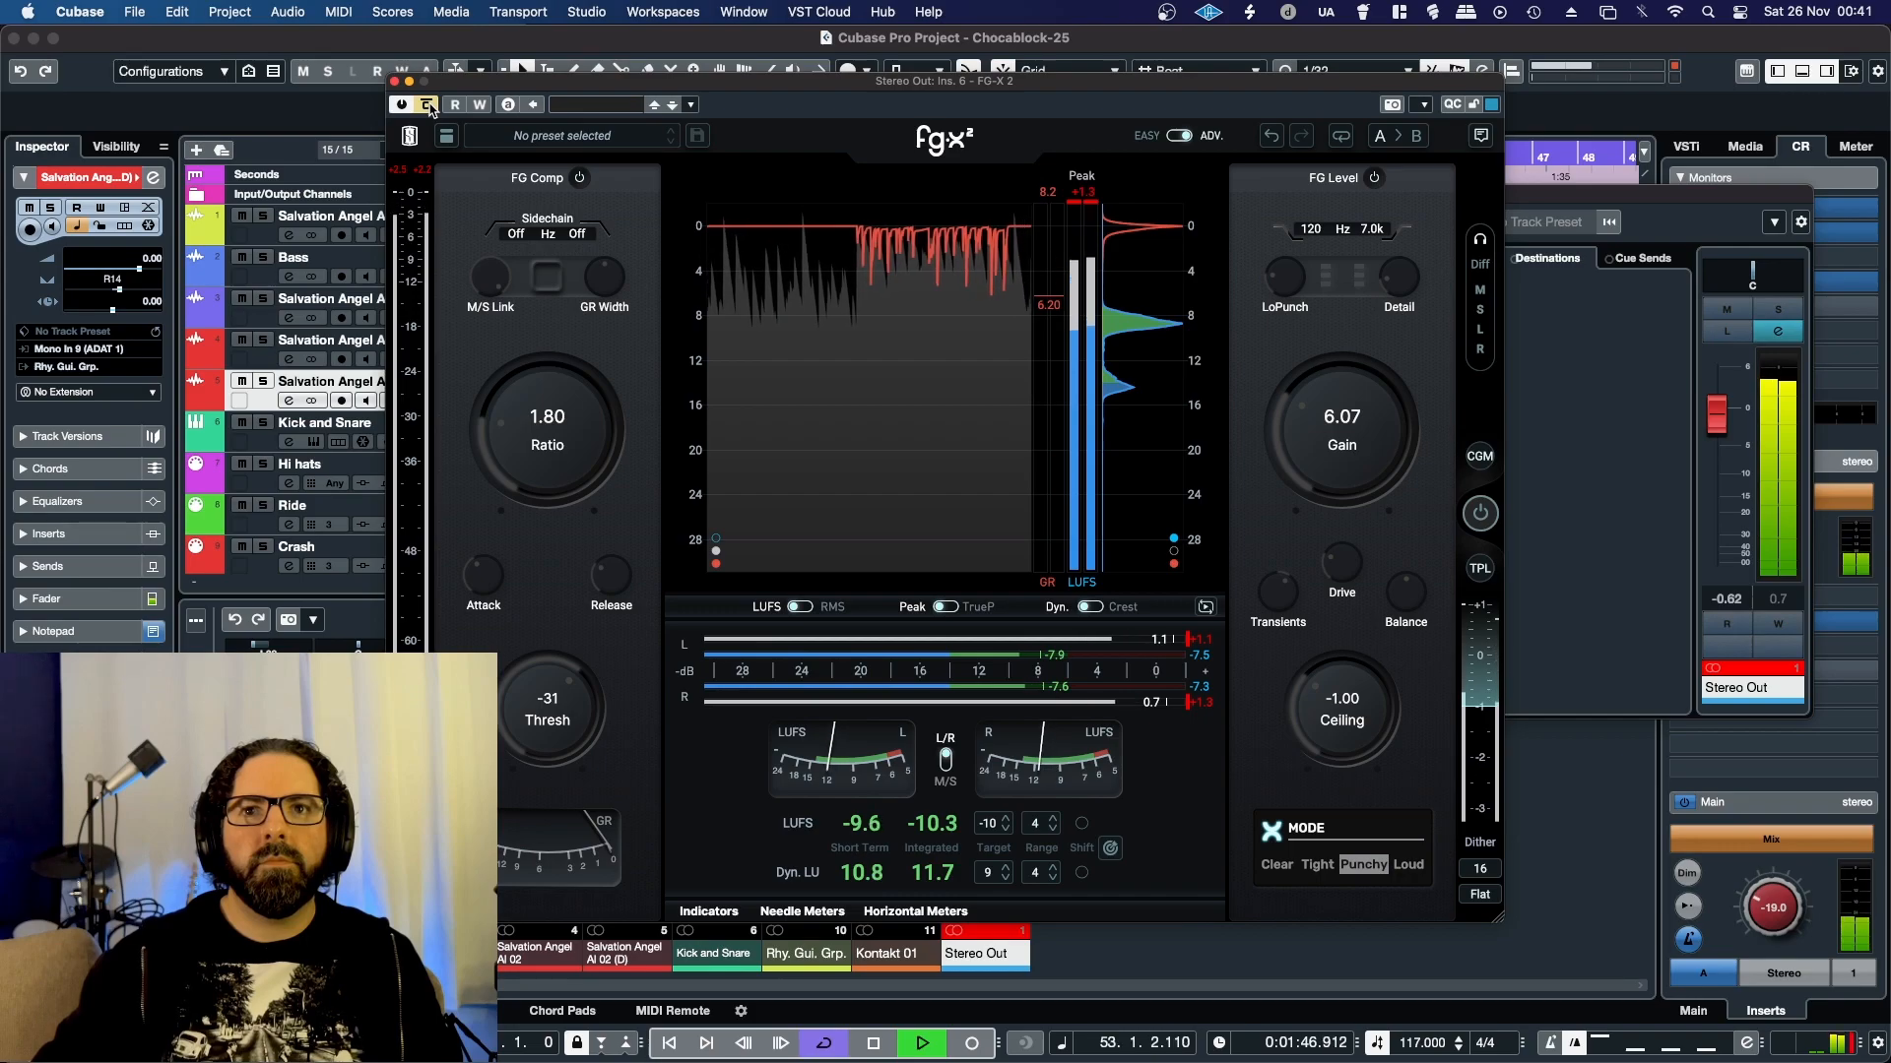
click(428, 105)
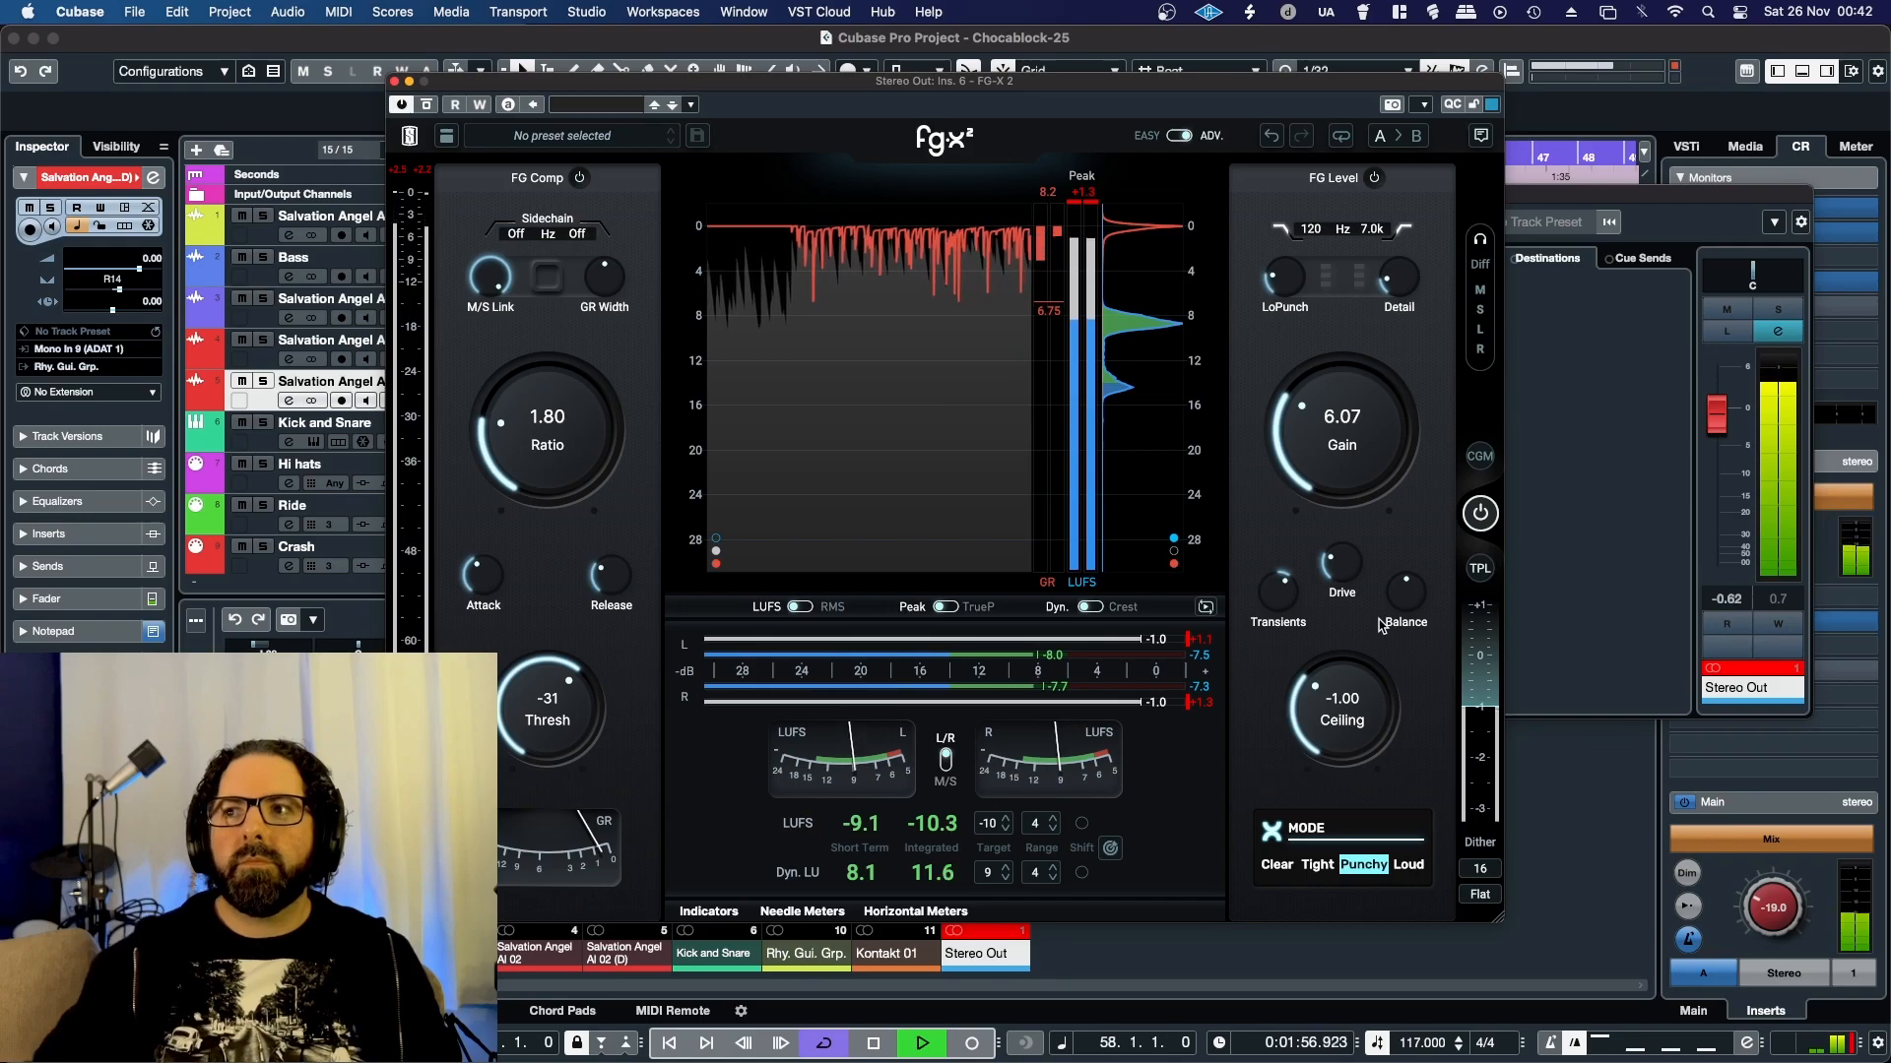
Step: Reset the Stereo Out clip indicator, and close the channel settings to reposition the FG-X 2 window over the project
click(1733, 671)
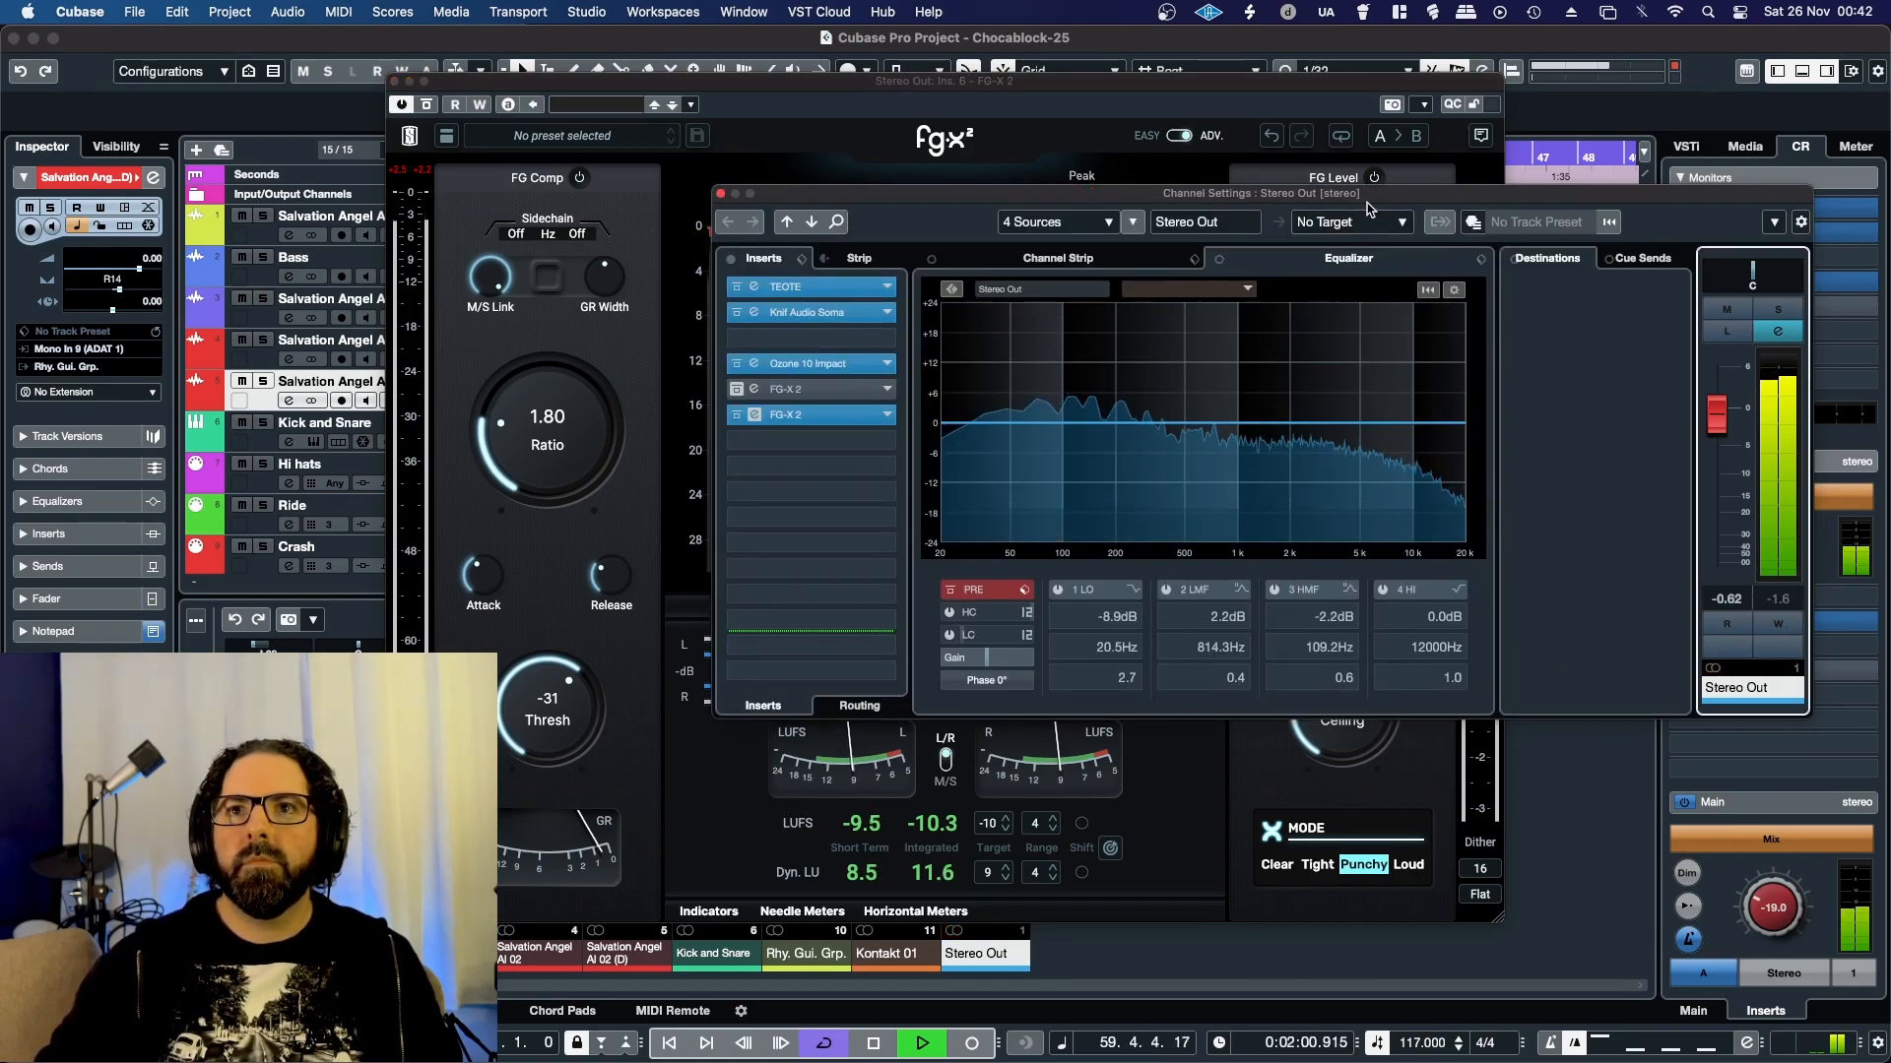
click(720, 193)
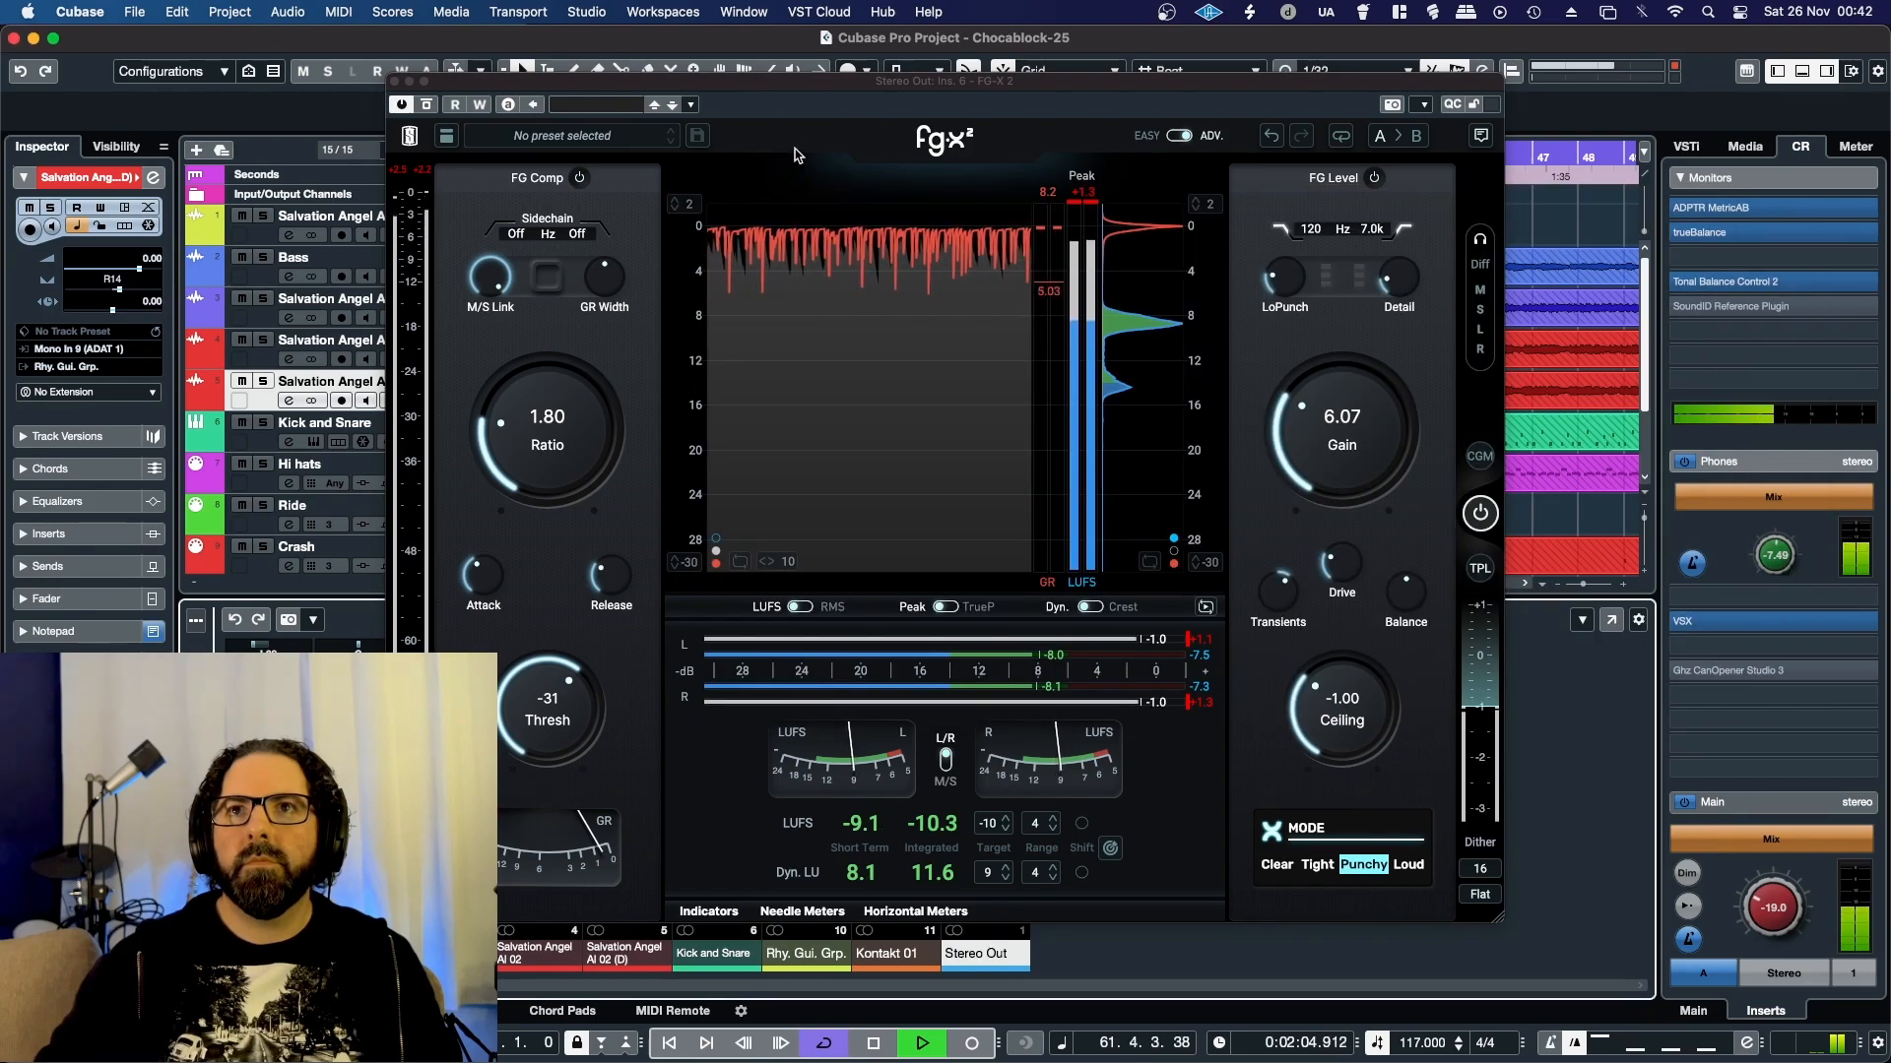
drag(825, 91, 736, 71)
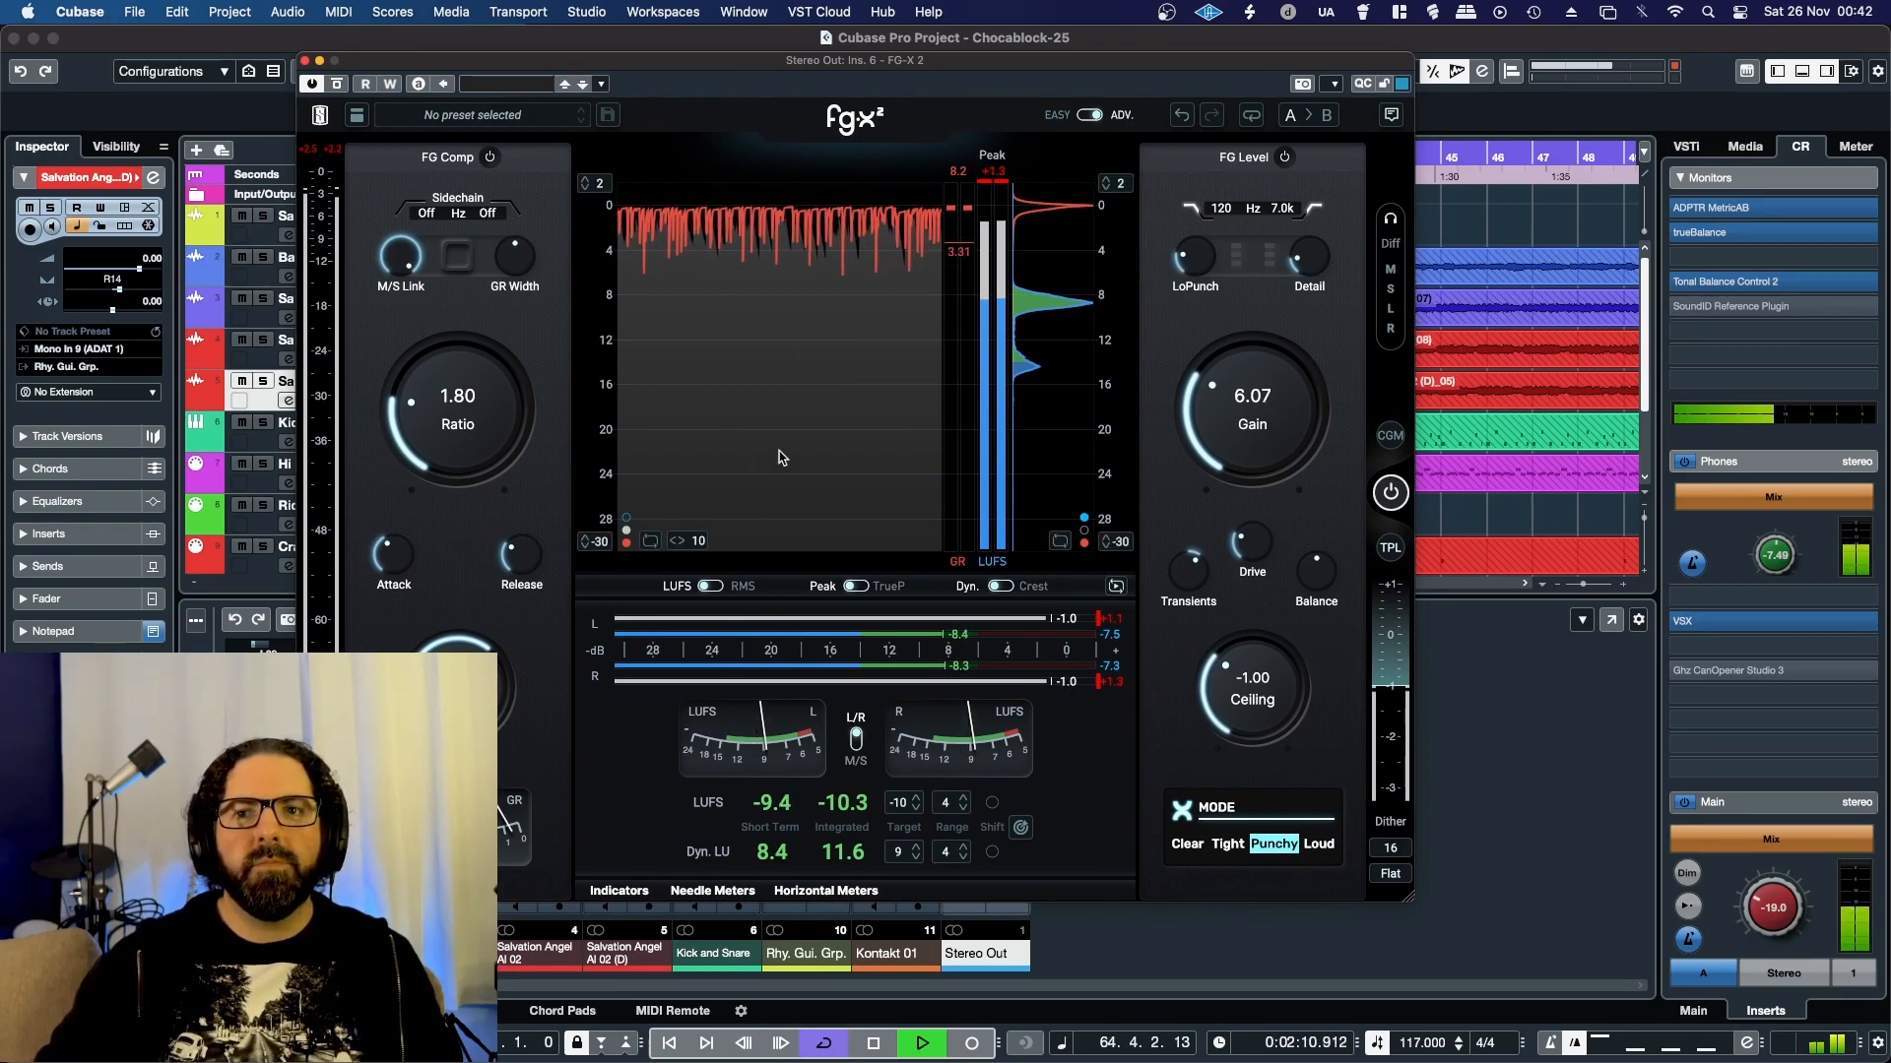
Step: Bypass and re-enable FG-X 2 to compare the mix with and without its Drive and limiting, and close the plugin window
mouse_move(1267, 556)
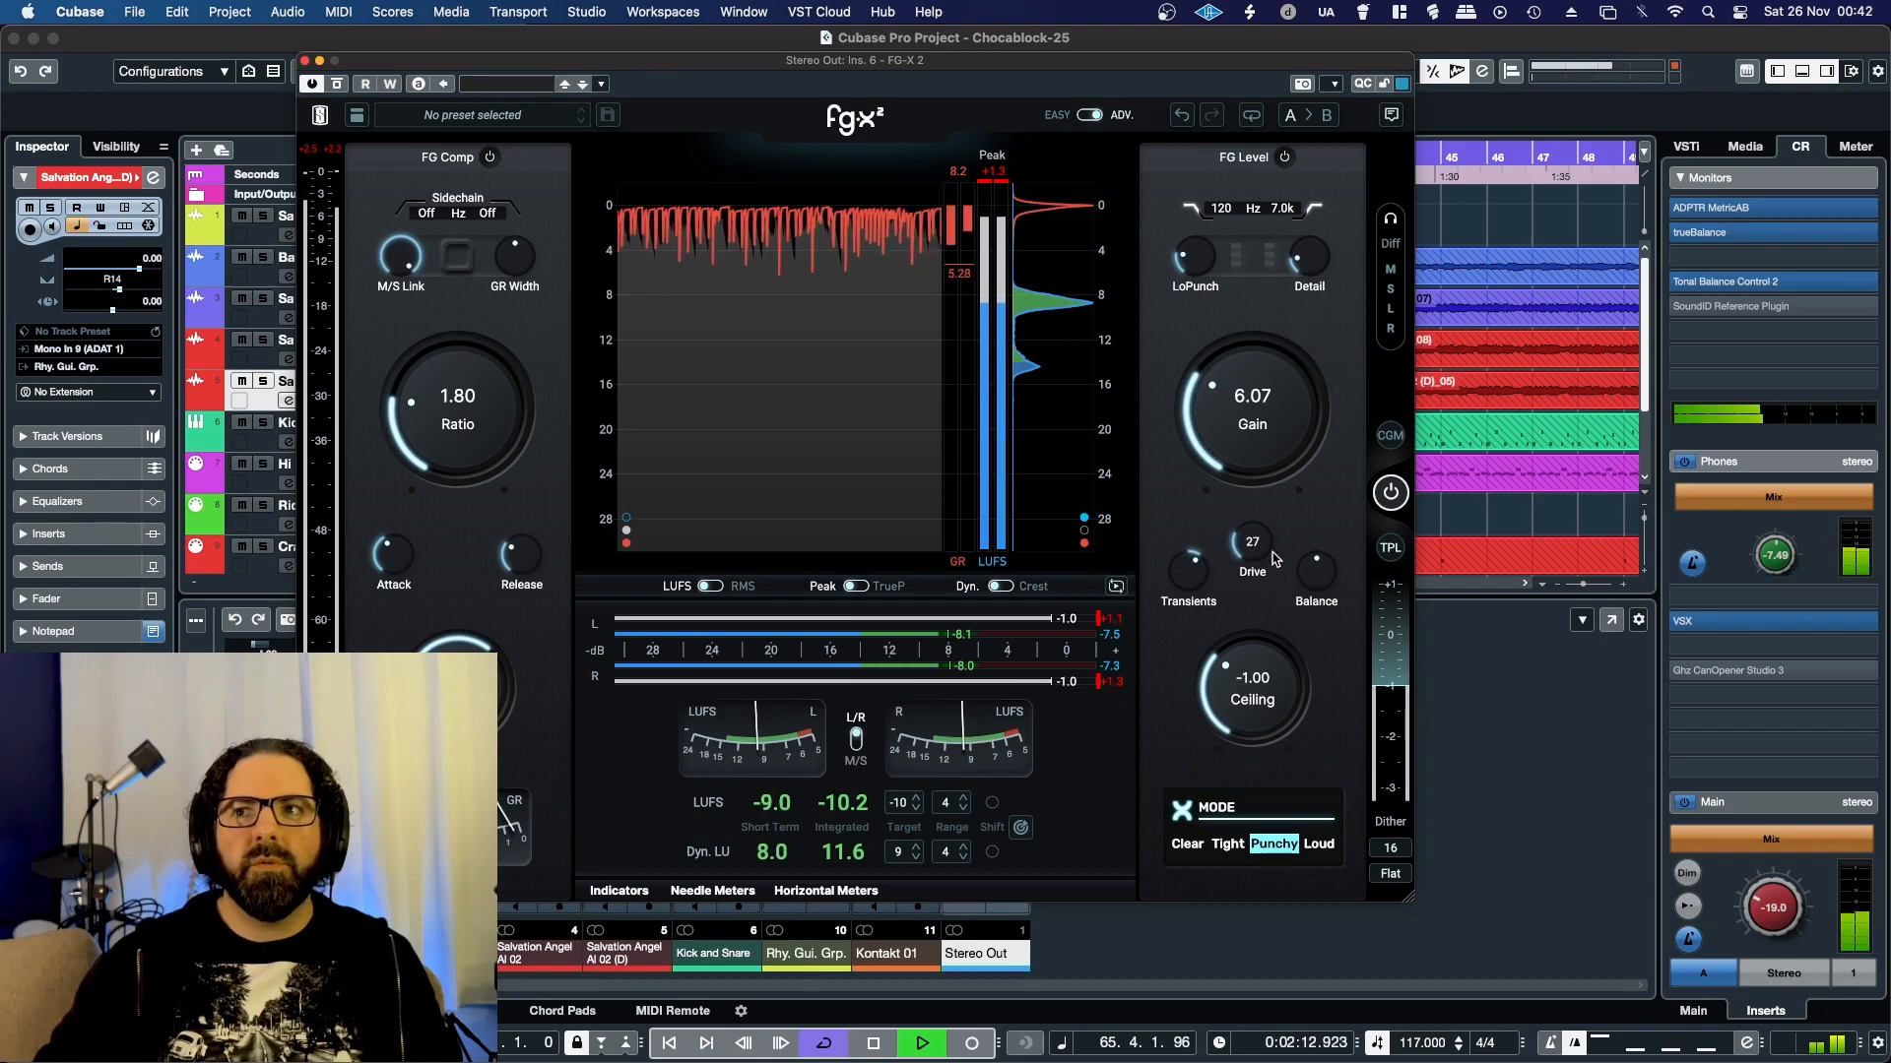
click(1394, 494)
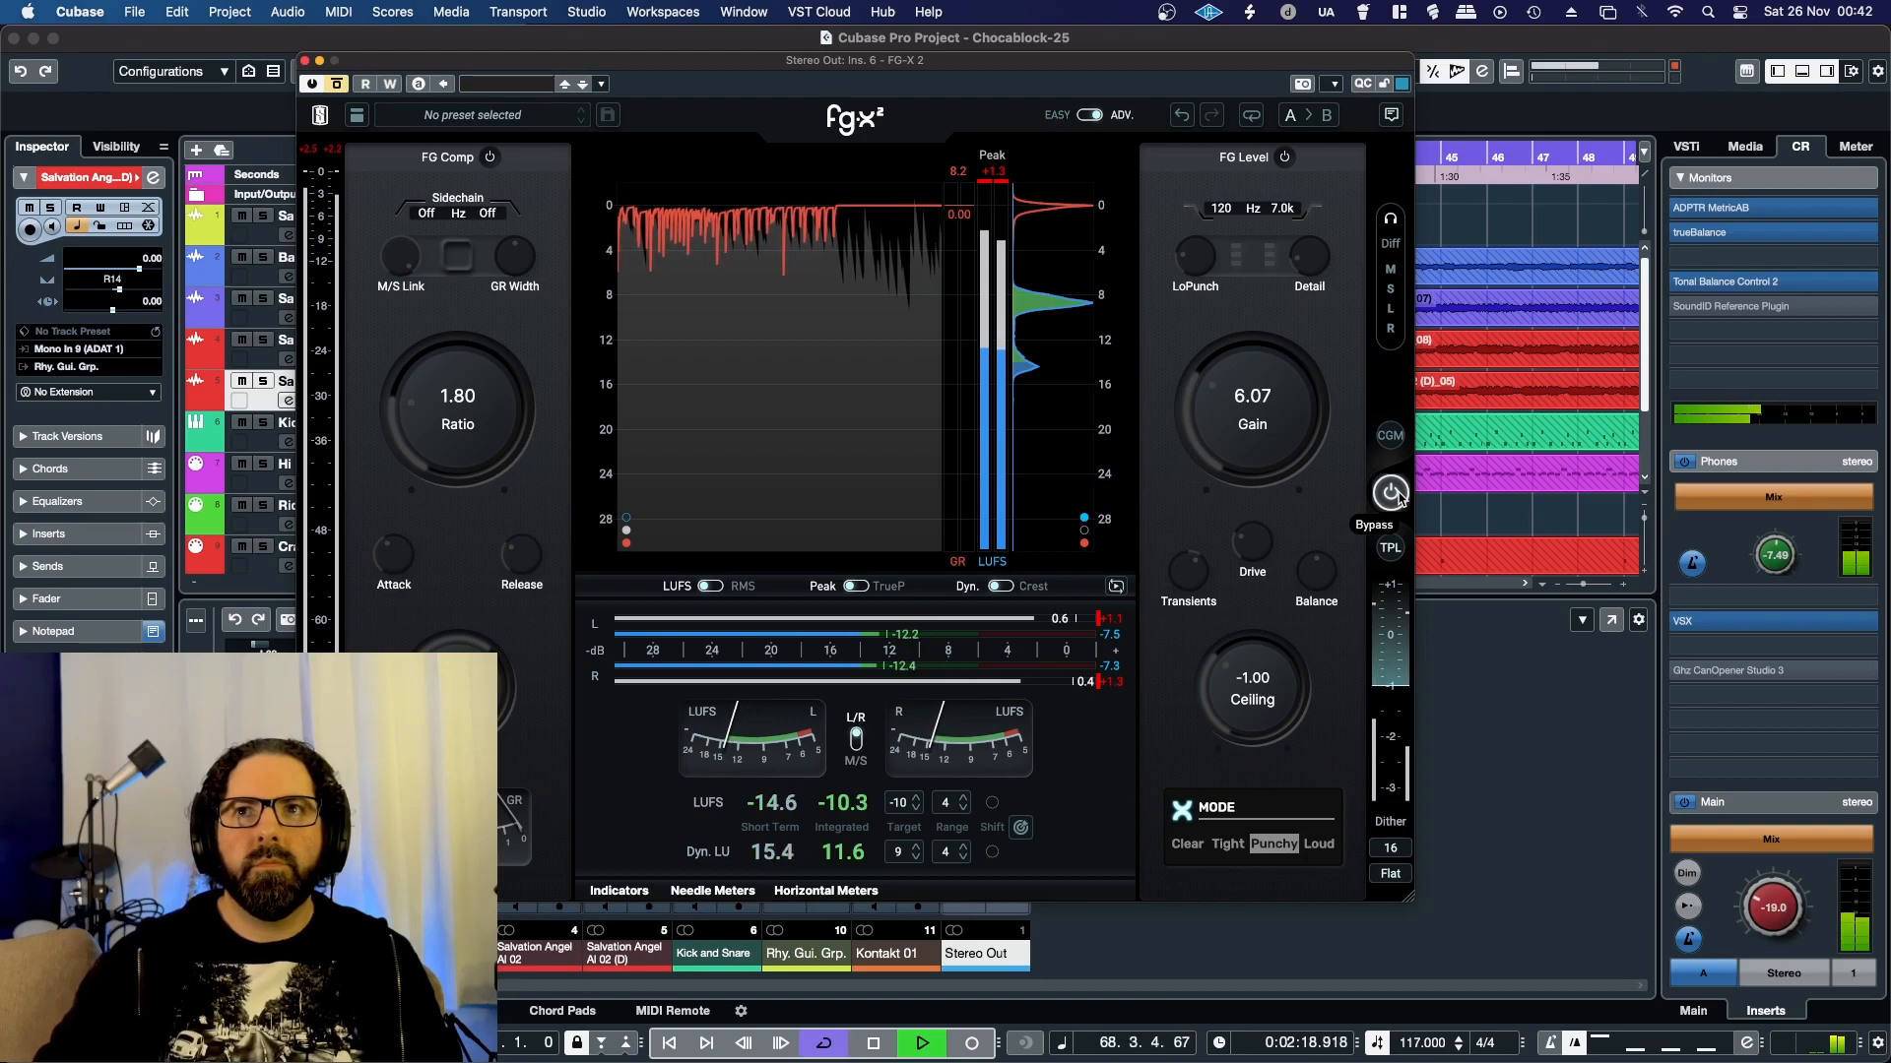
click(1392, 492)
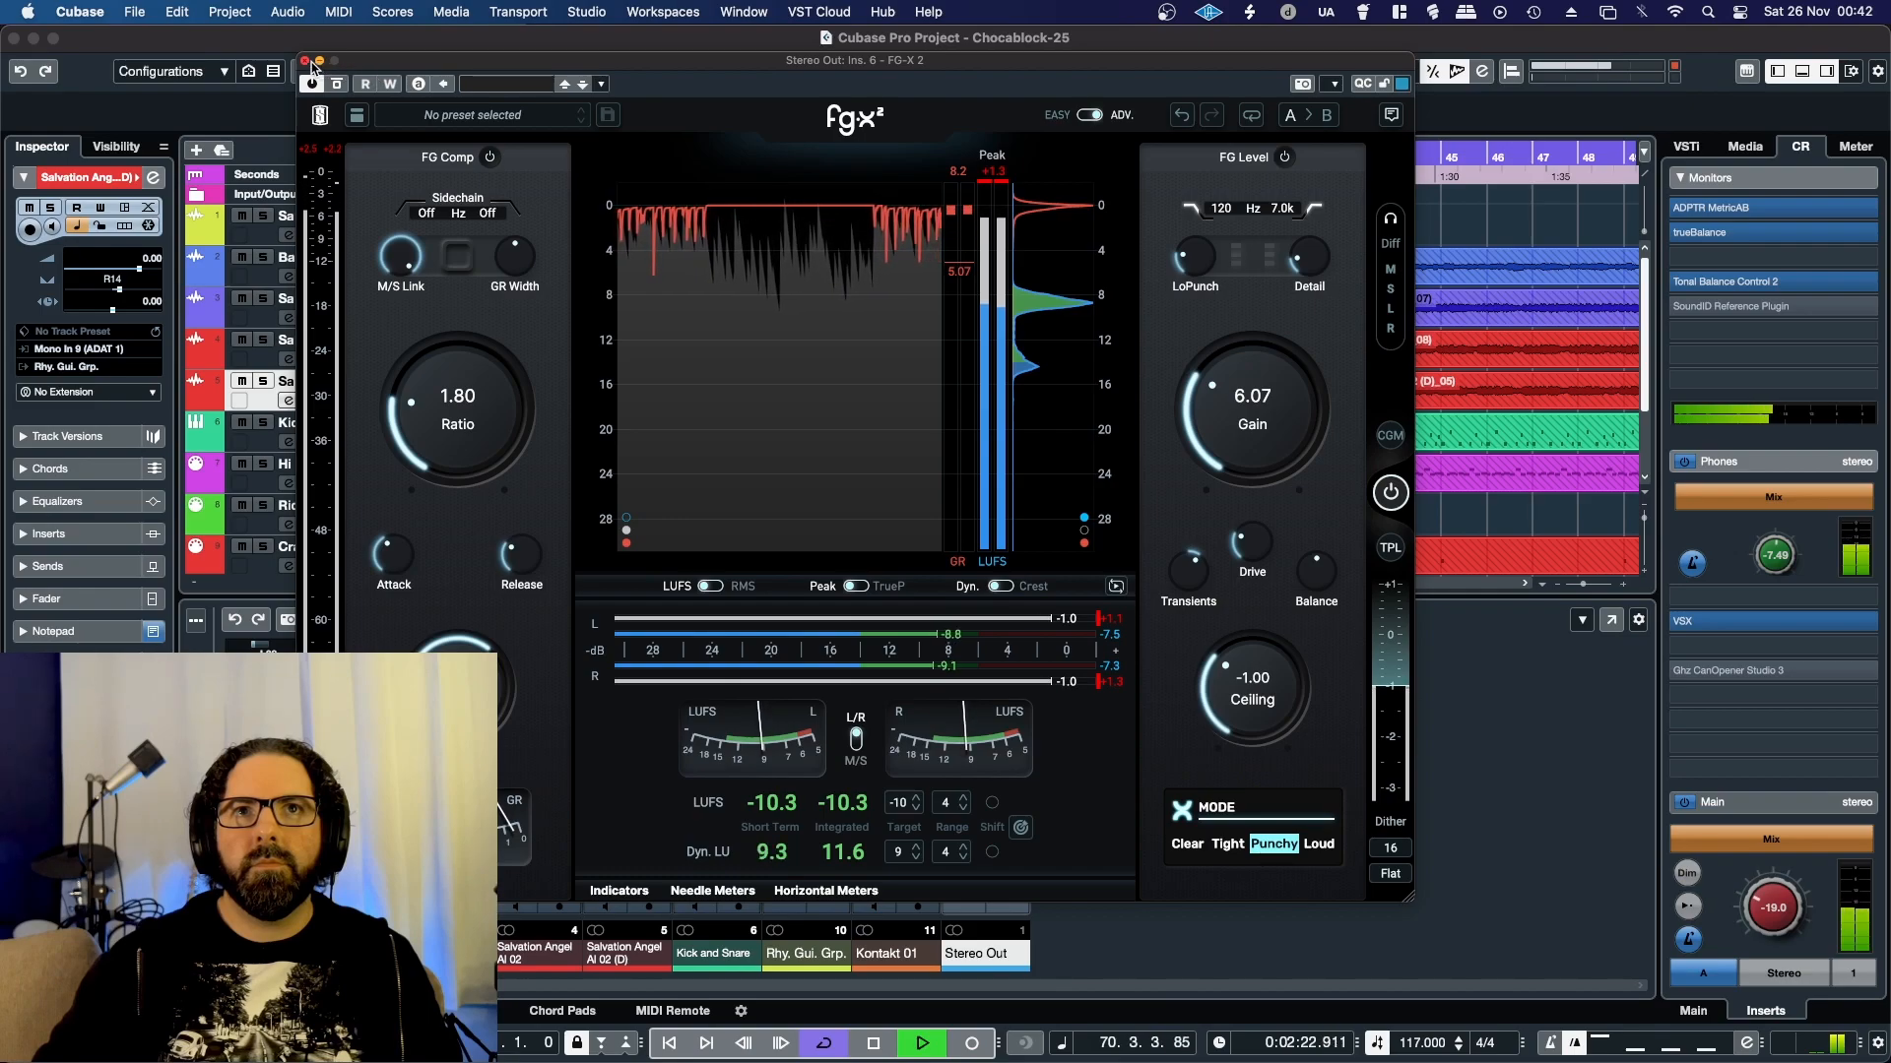
drag(308, 65, 523, 66)
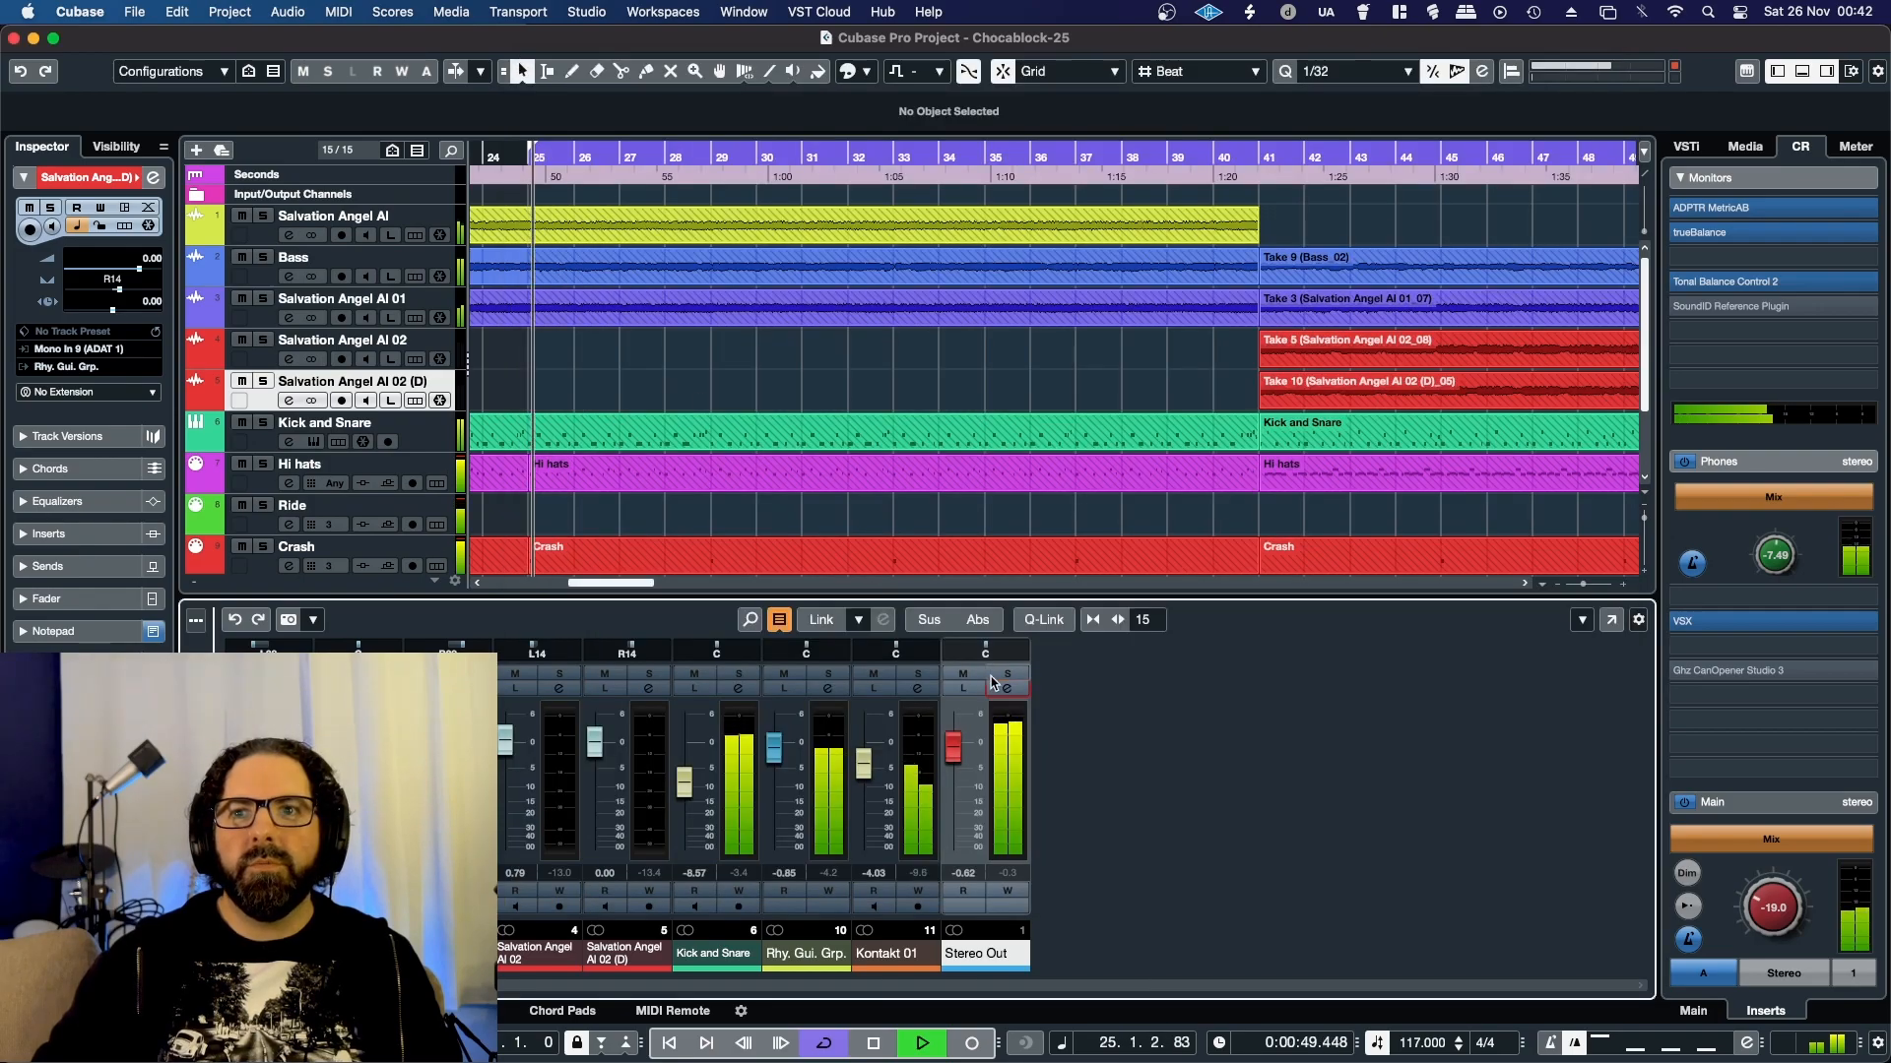
Step: In the Stereo Out inserts, compare the two FG-X 2 instances by swapping which is bypassed, leaving the lower one active
click(992, 682)
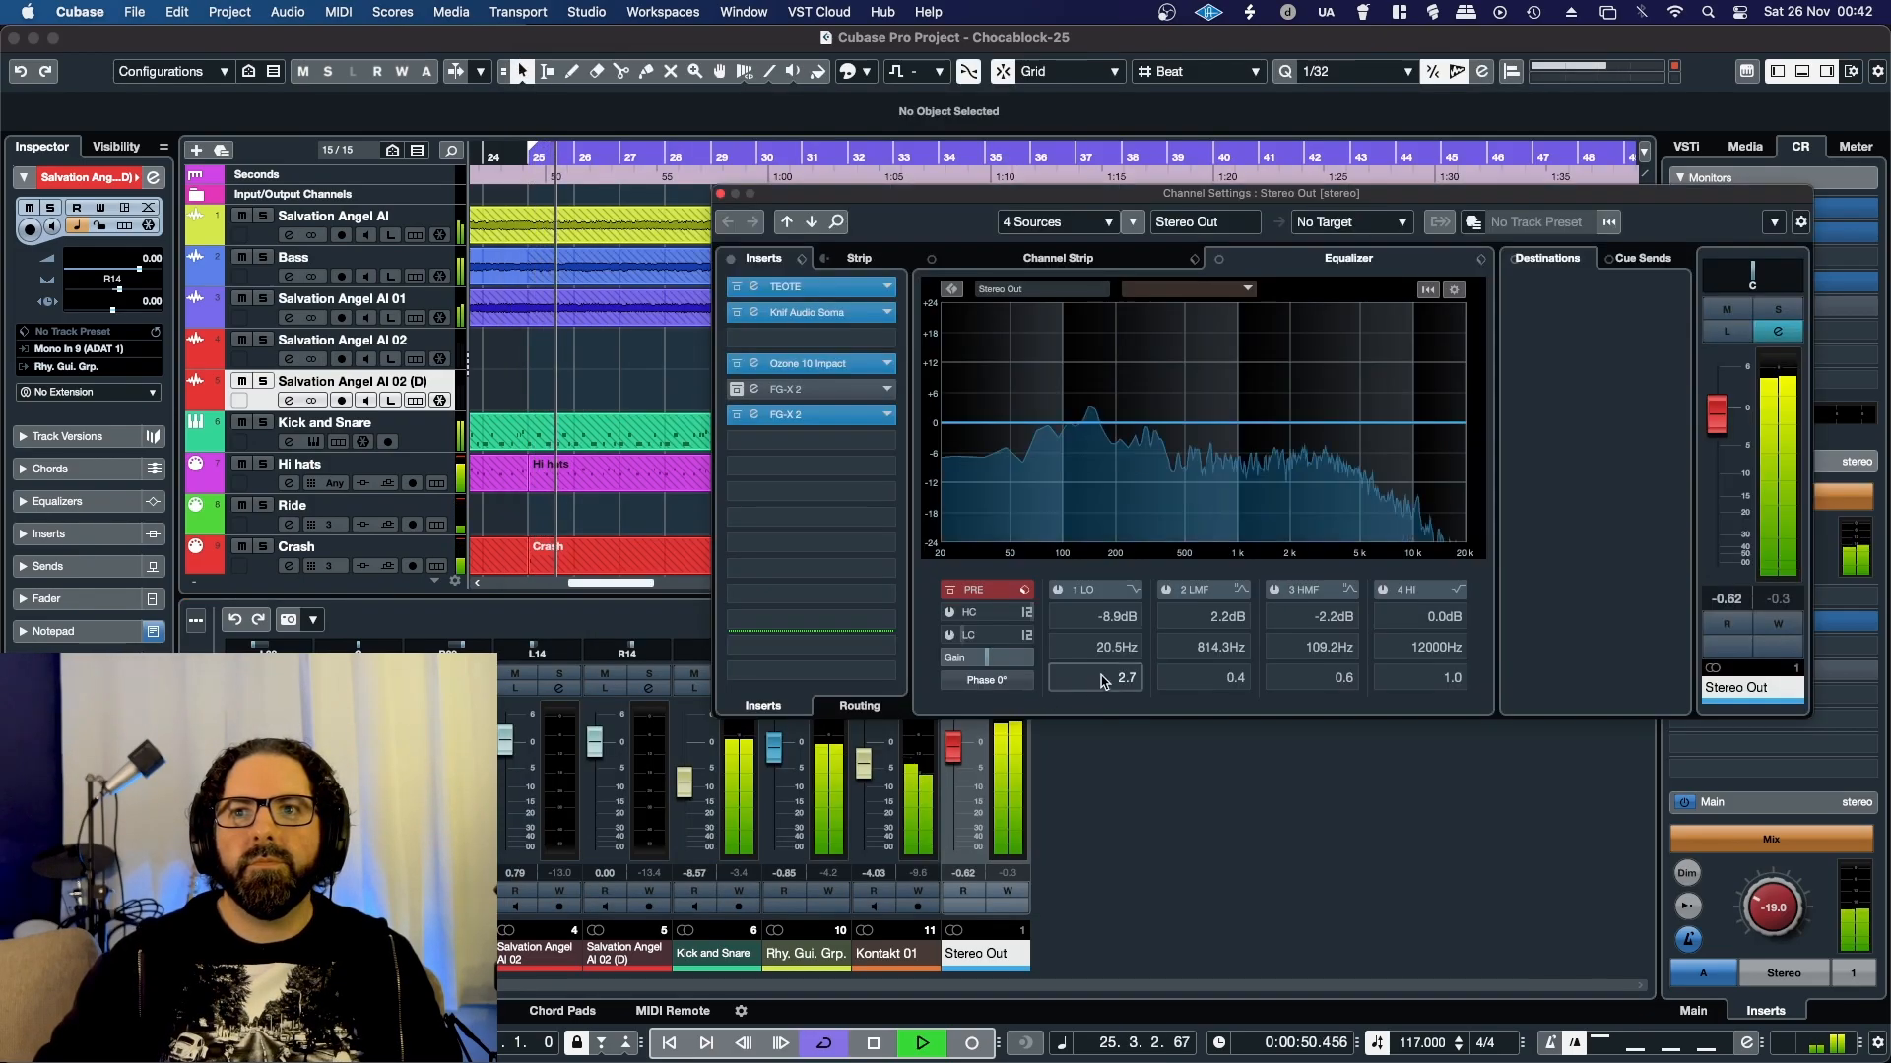
click(734, 416)
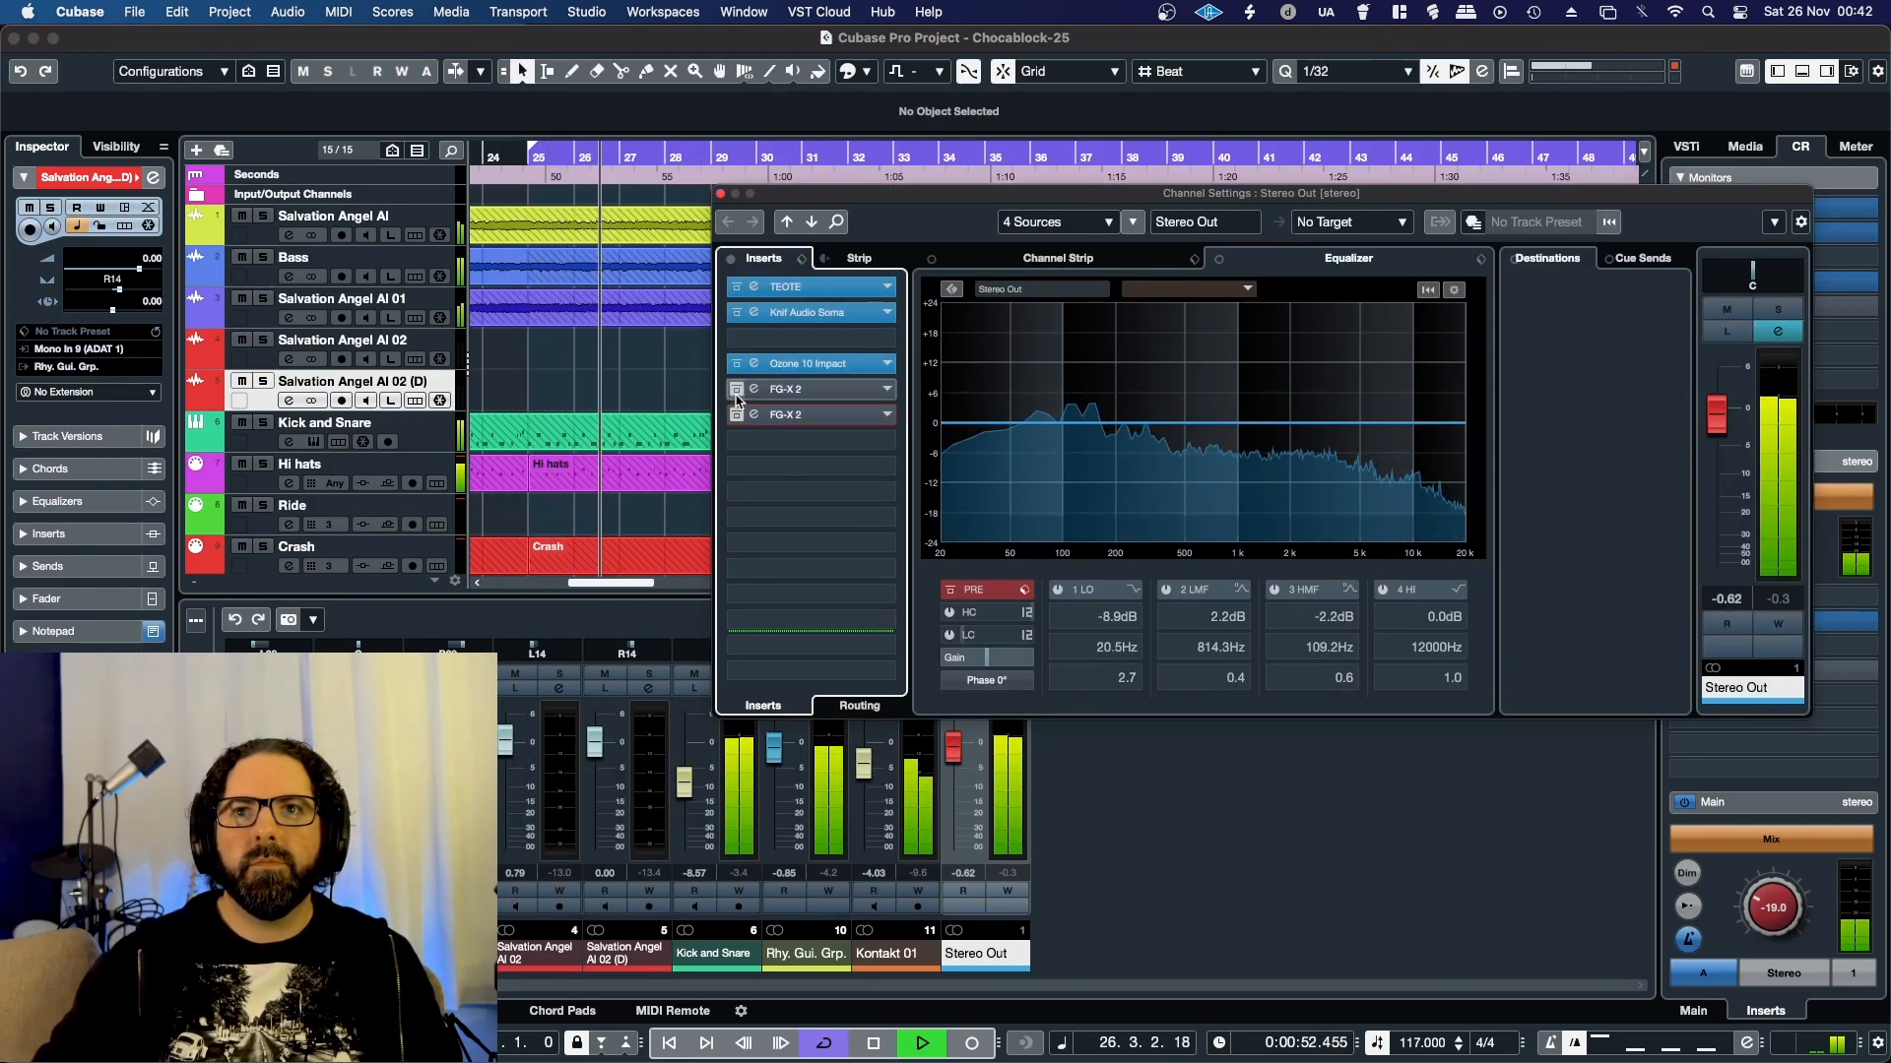
click(735, 390)
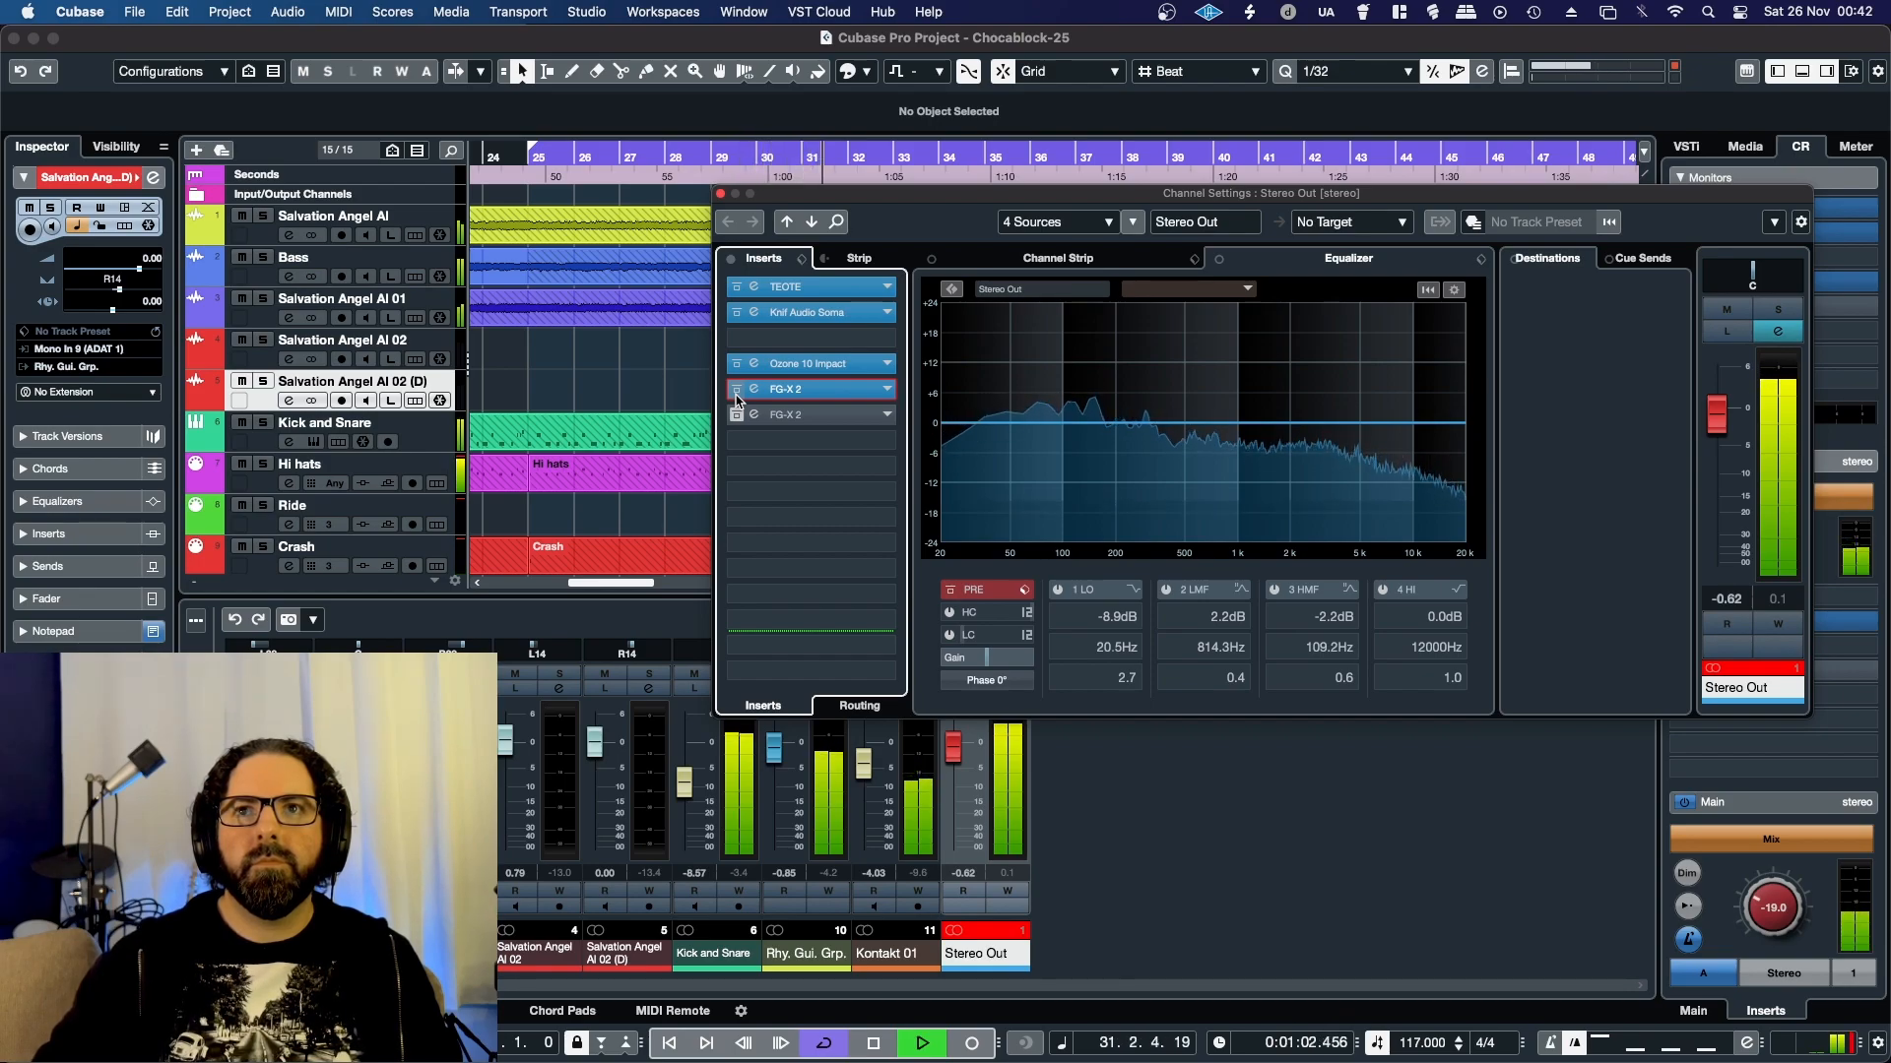
click(736, 390)
click(737, 415)
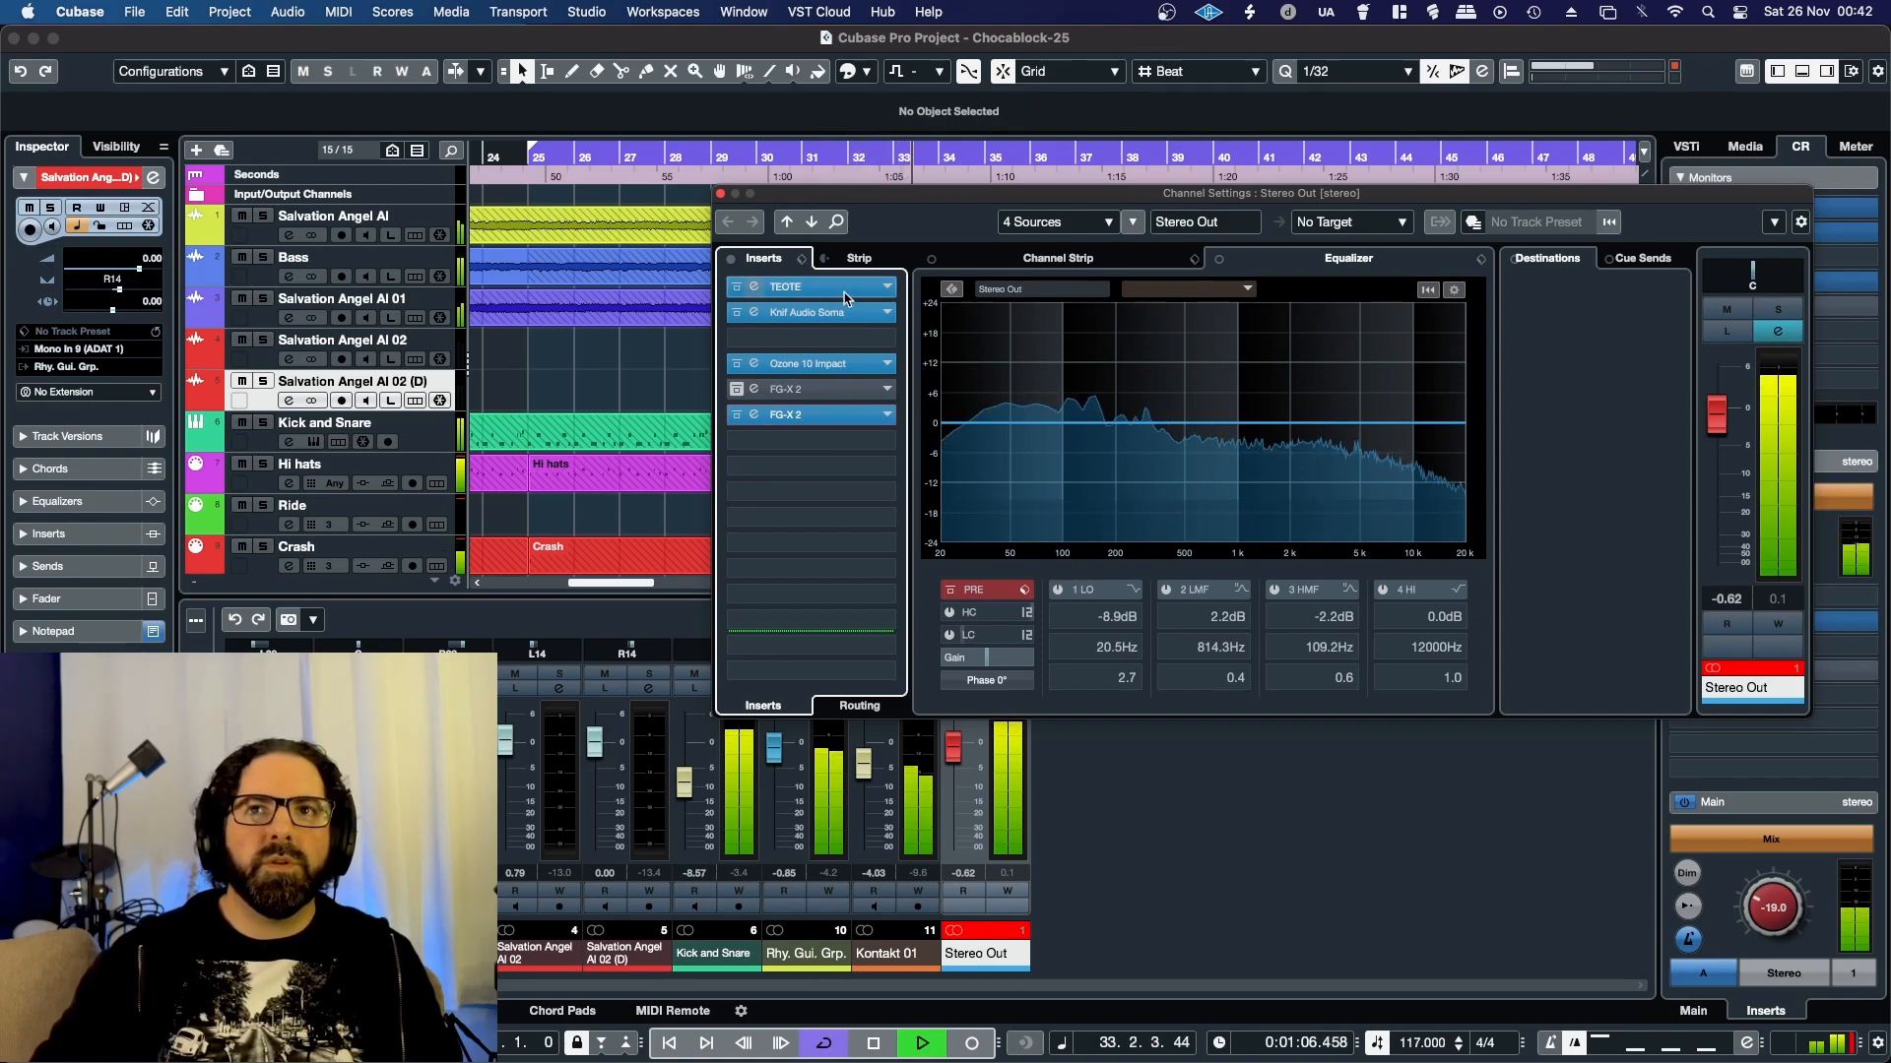
Step: Check the Knif Audio Soma EQ bypassed and active, inspect the TEOTE insert, and close both plugin windows
click(788, 312)
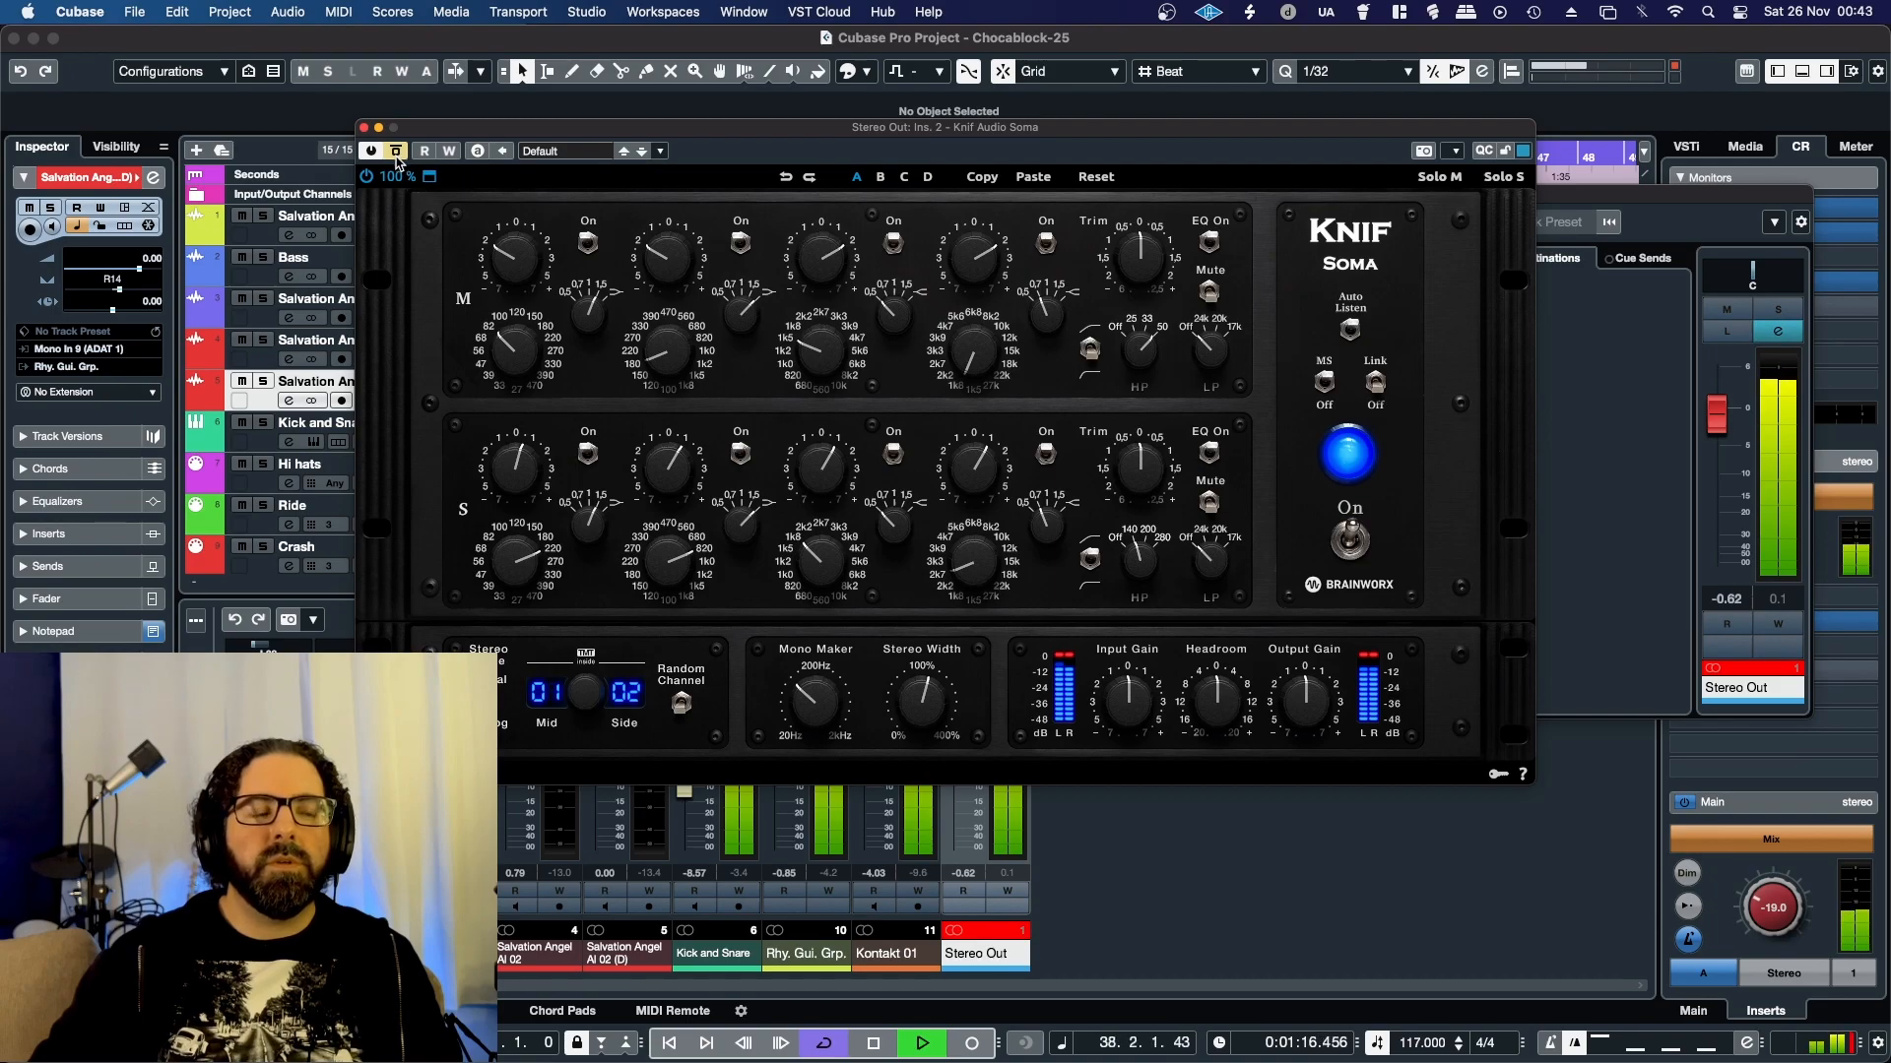
click(396, 151)
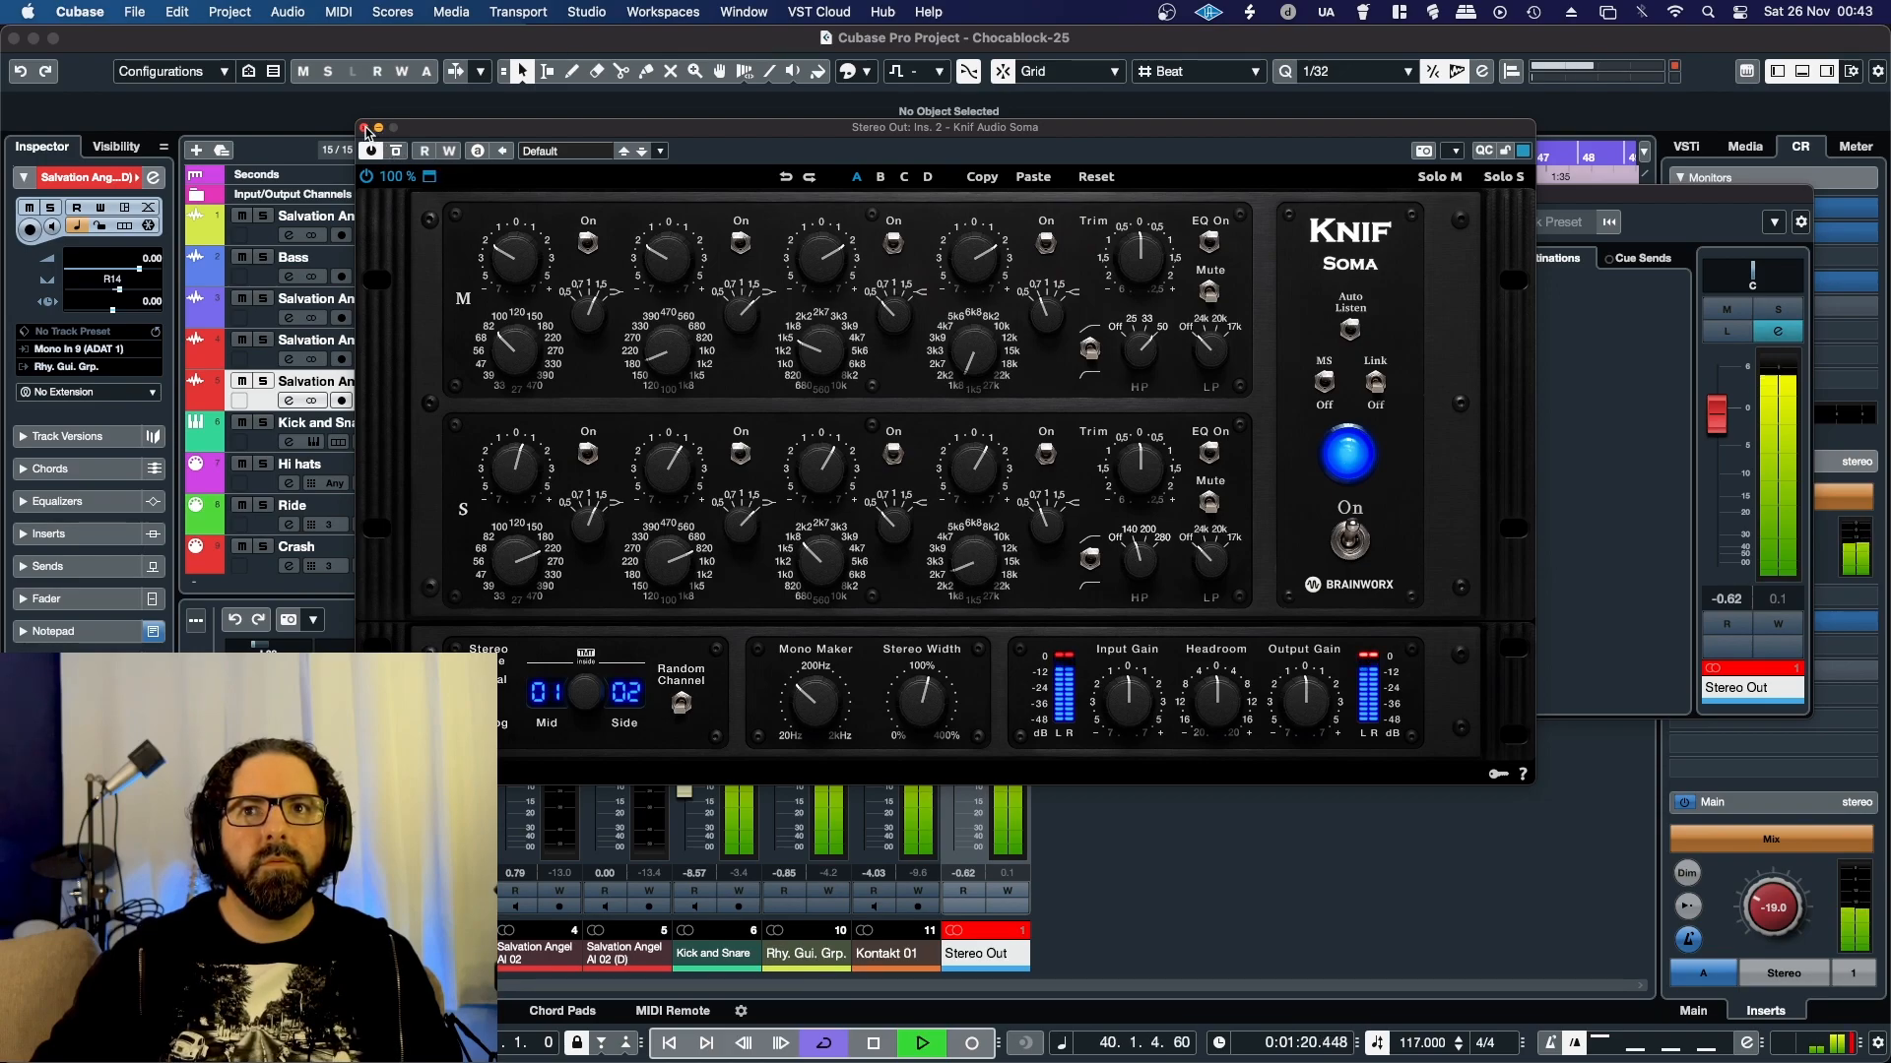
click(363, 129)
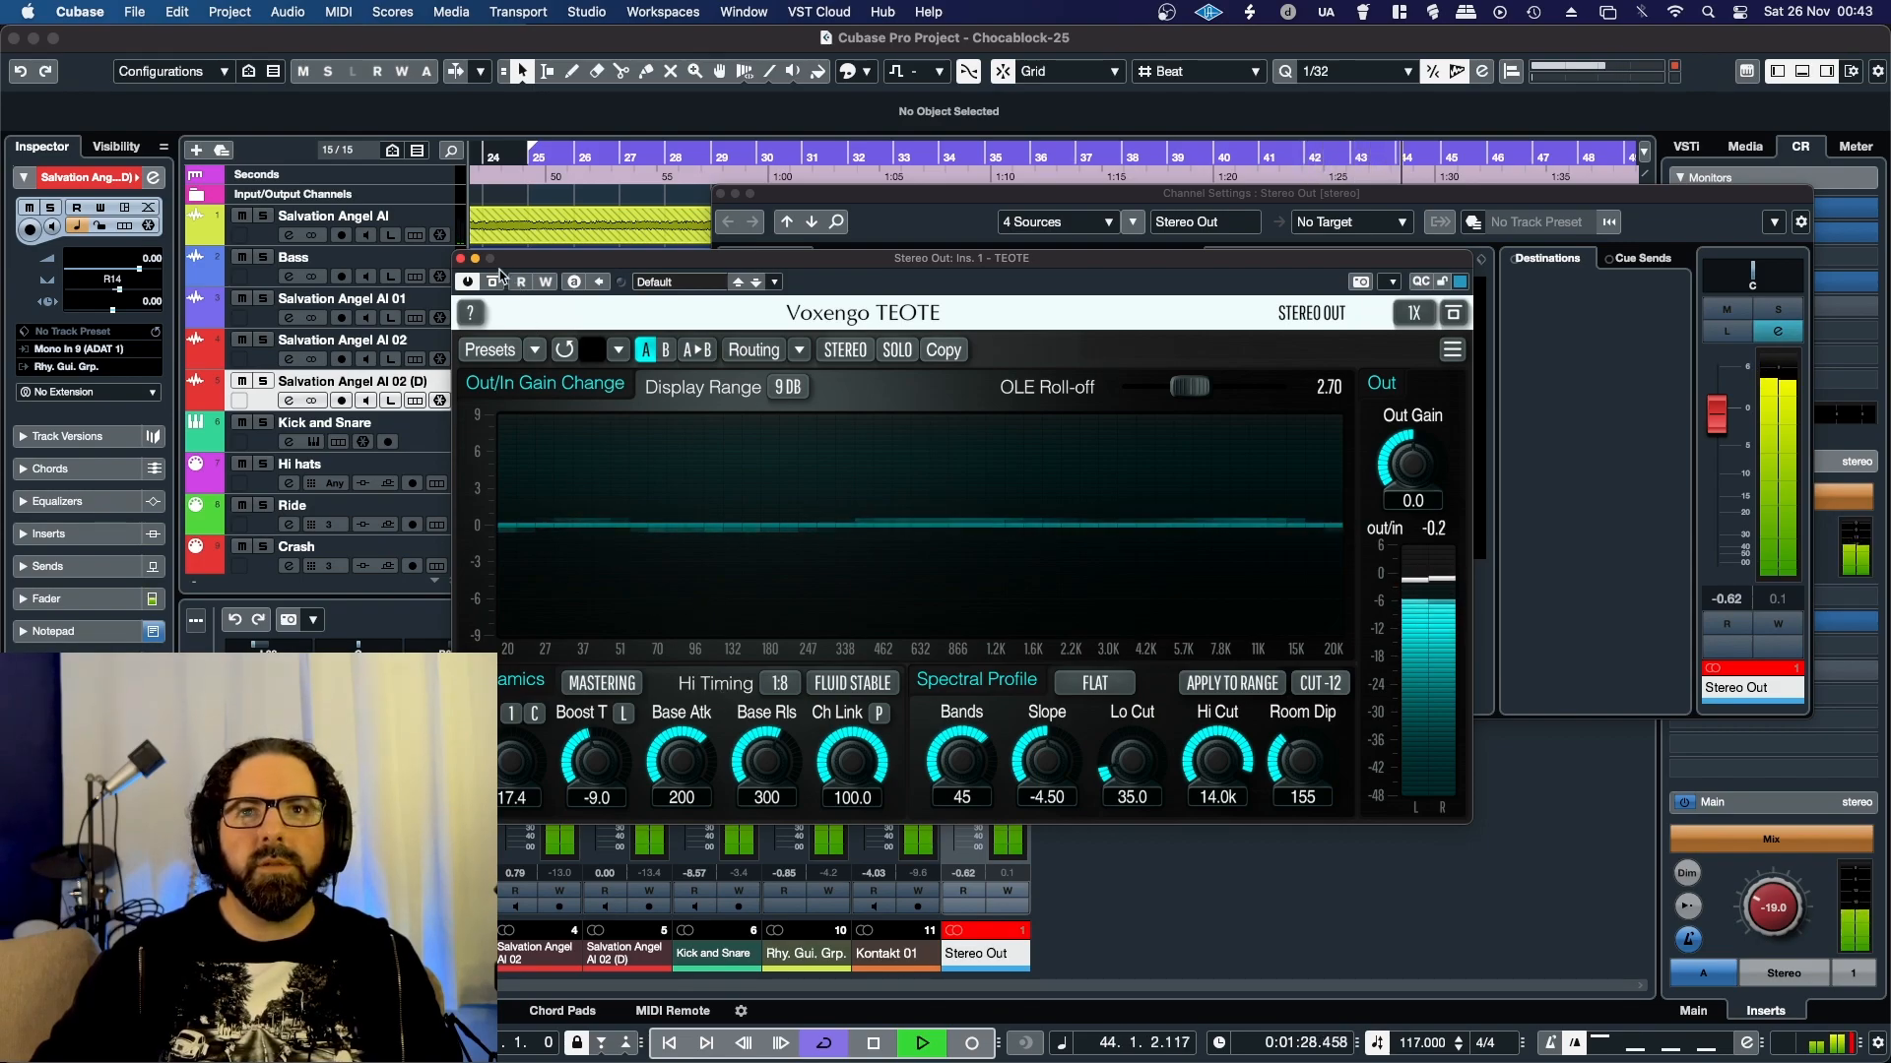
click(462, 259)
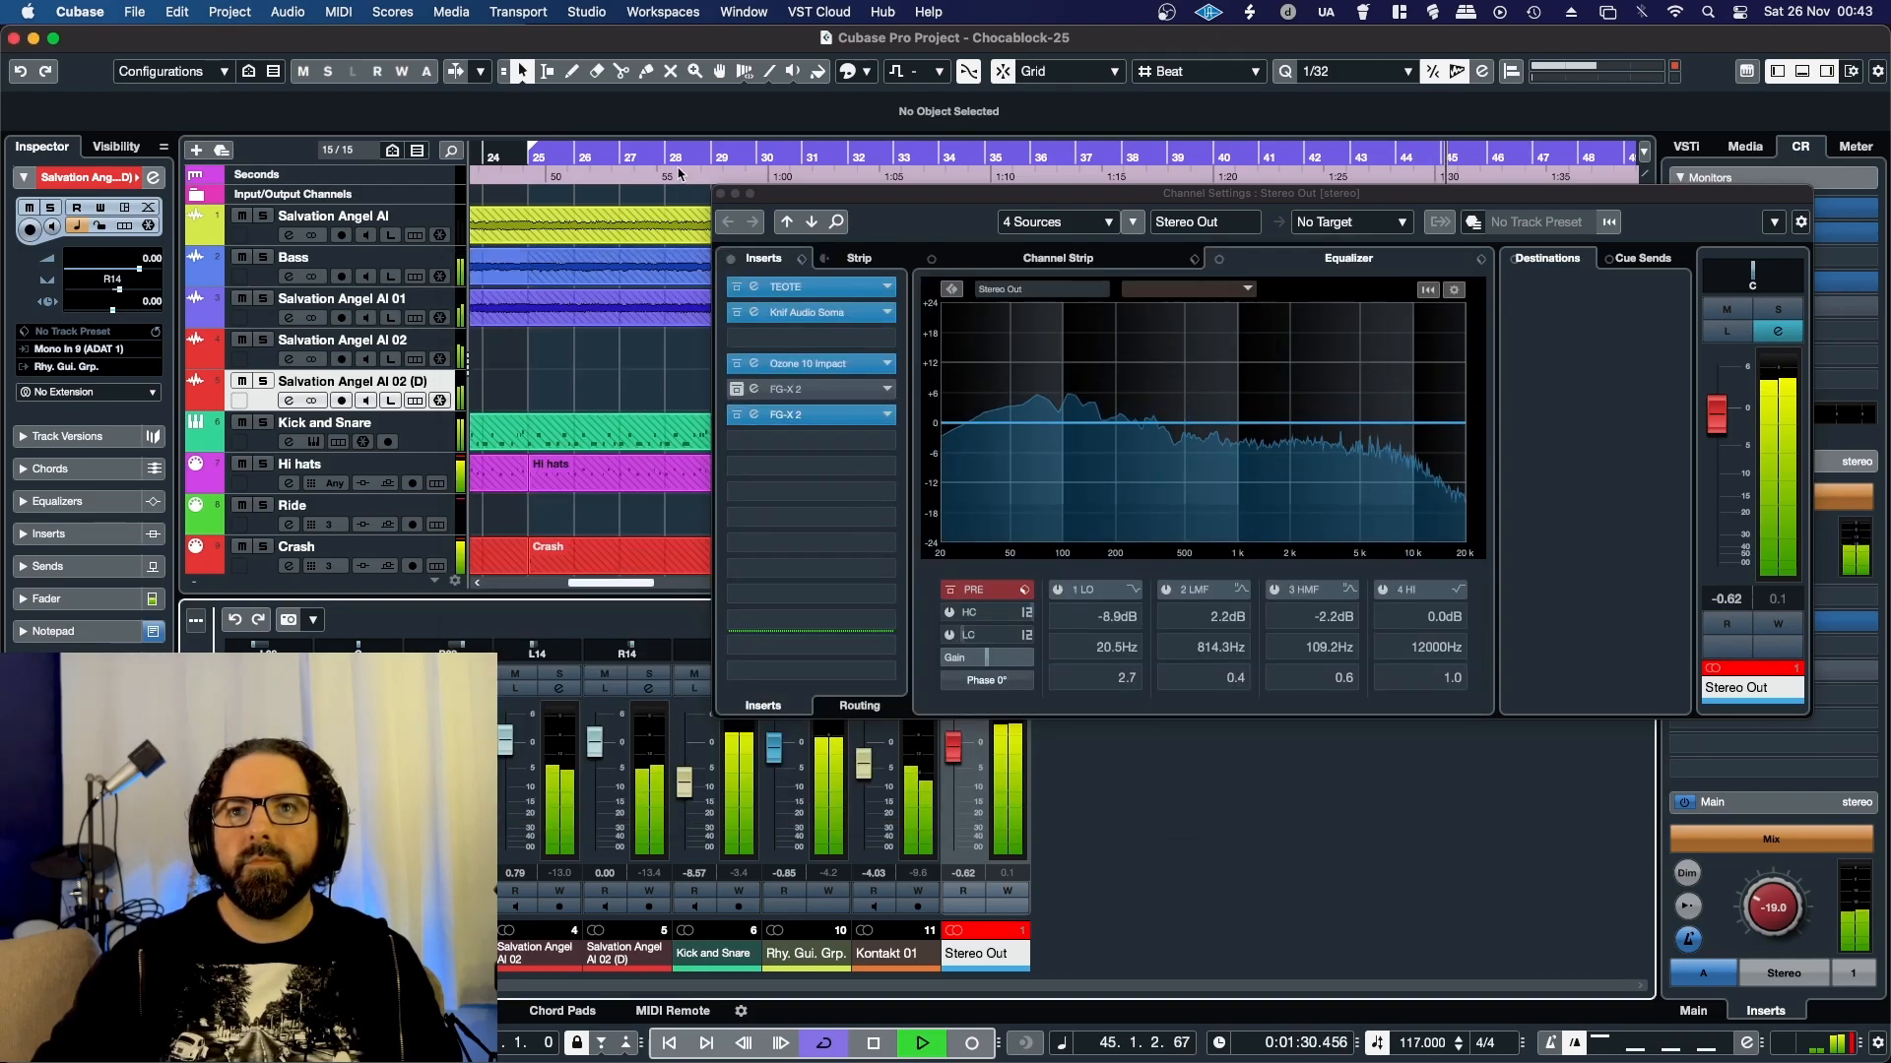
Step: Clear the Stereo Out clip indicator, close its channel settings window and stop the project's playback
click(1752, 675)
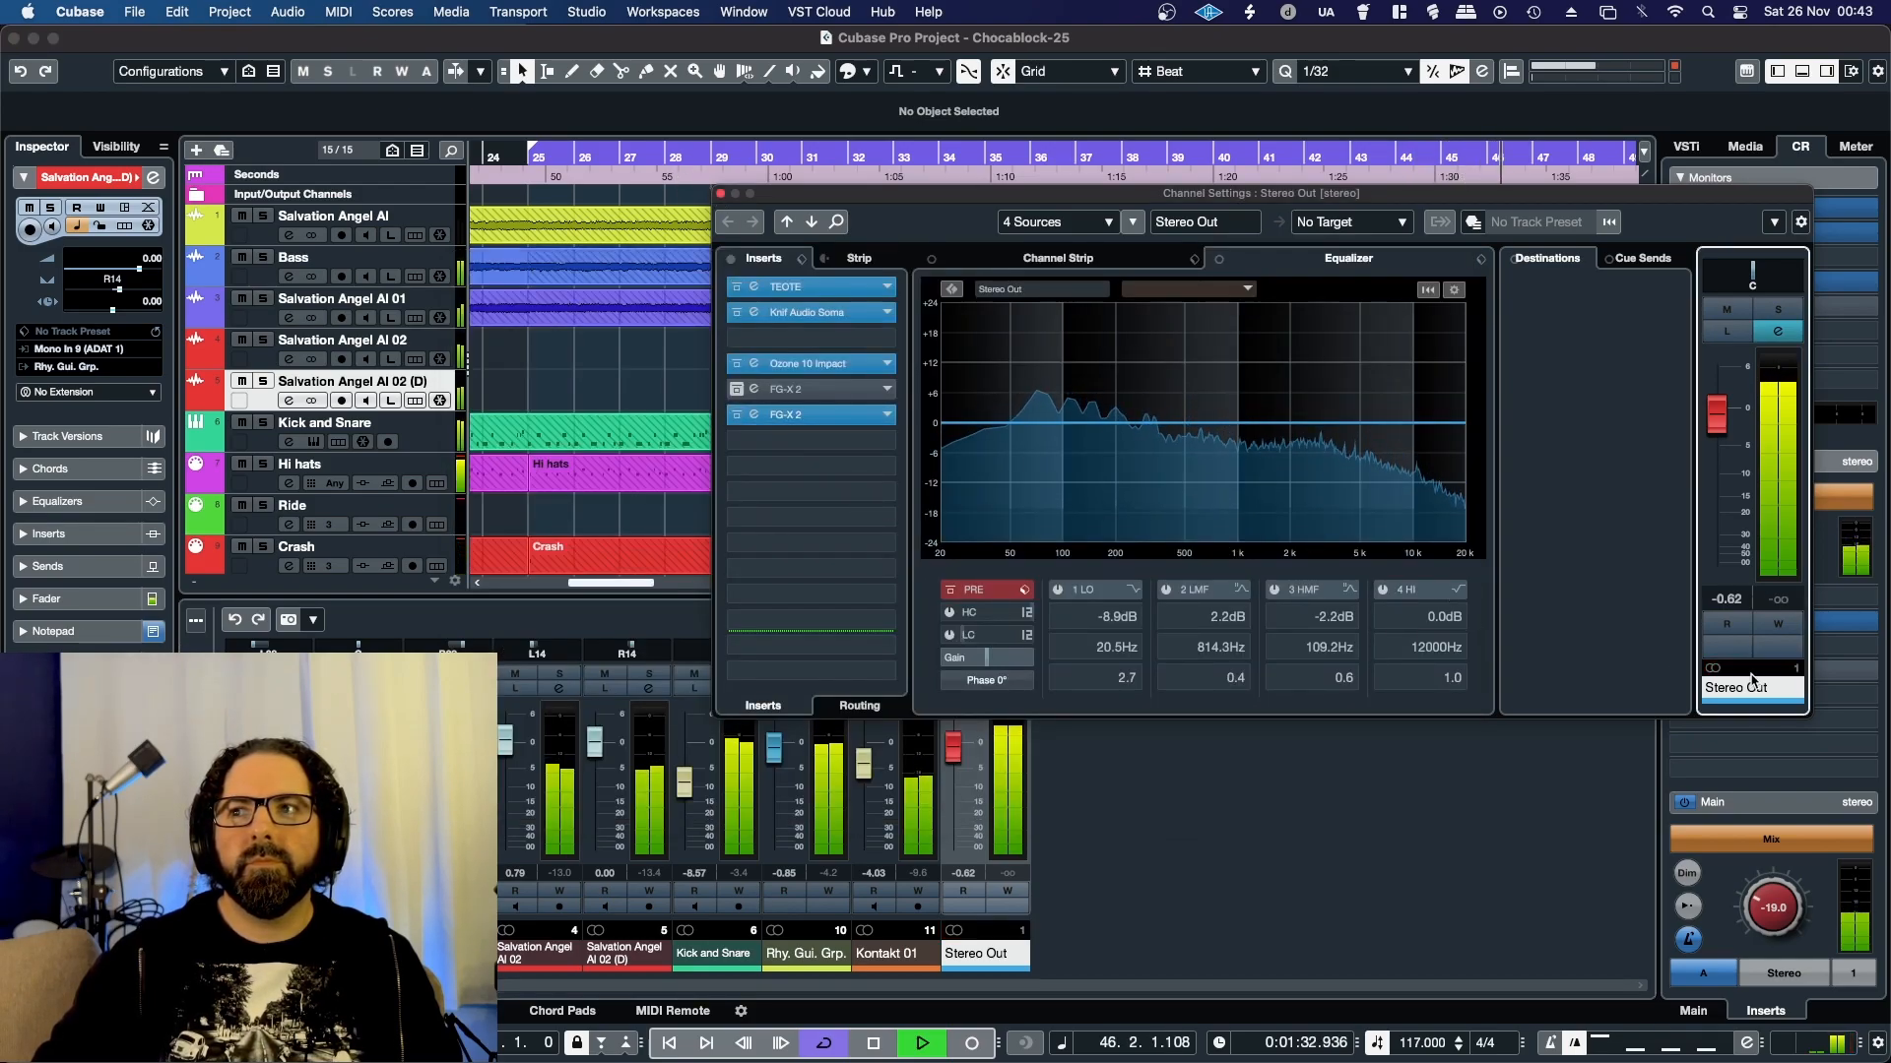
click(721, 194)
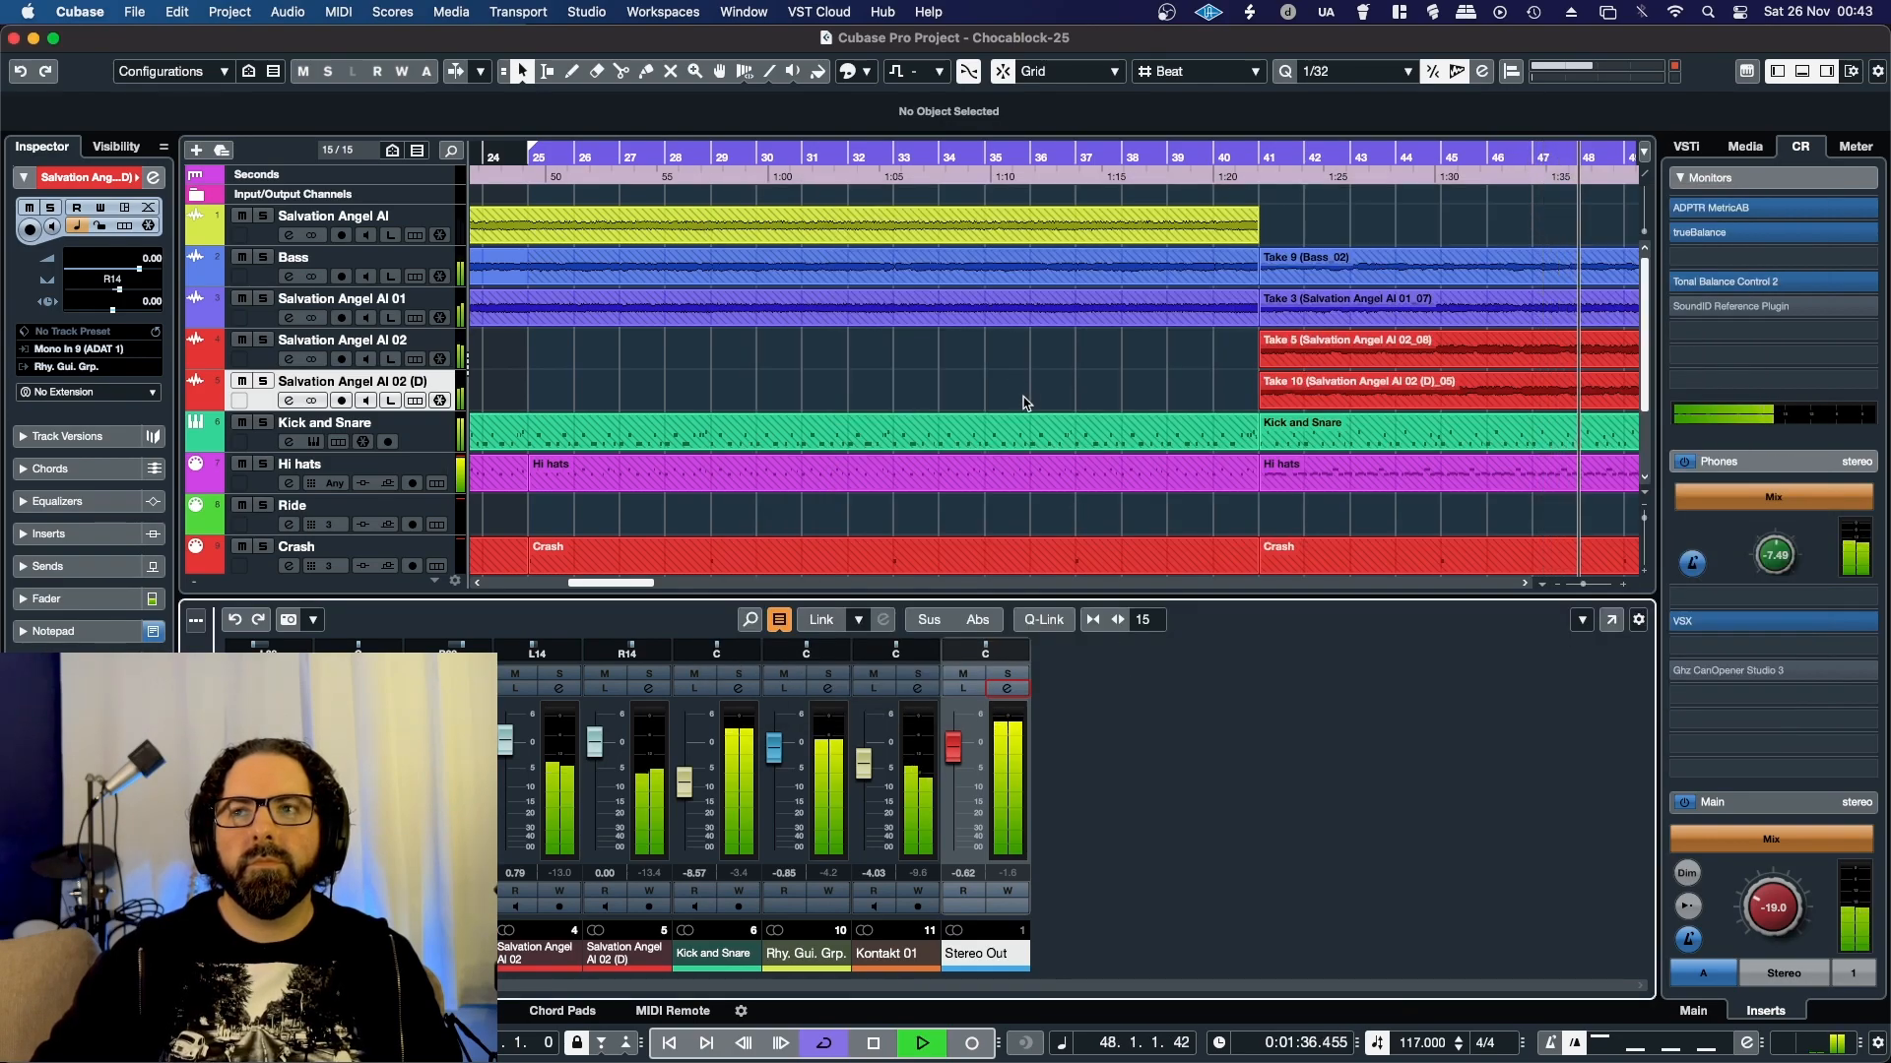
scroll(1024, 403, down, 3)
scroll(1026, 403, up, 1)
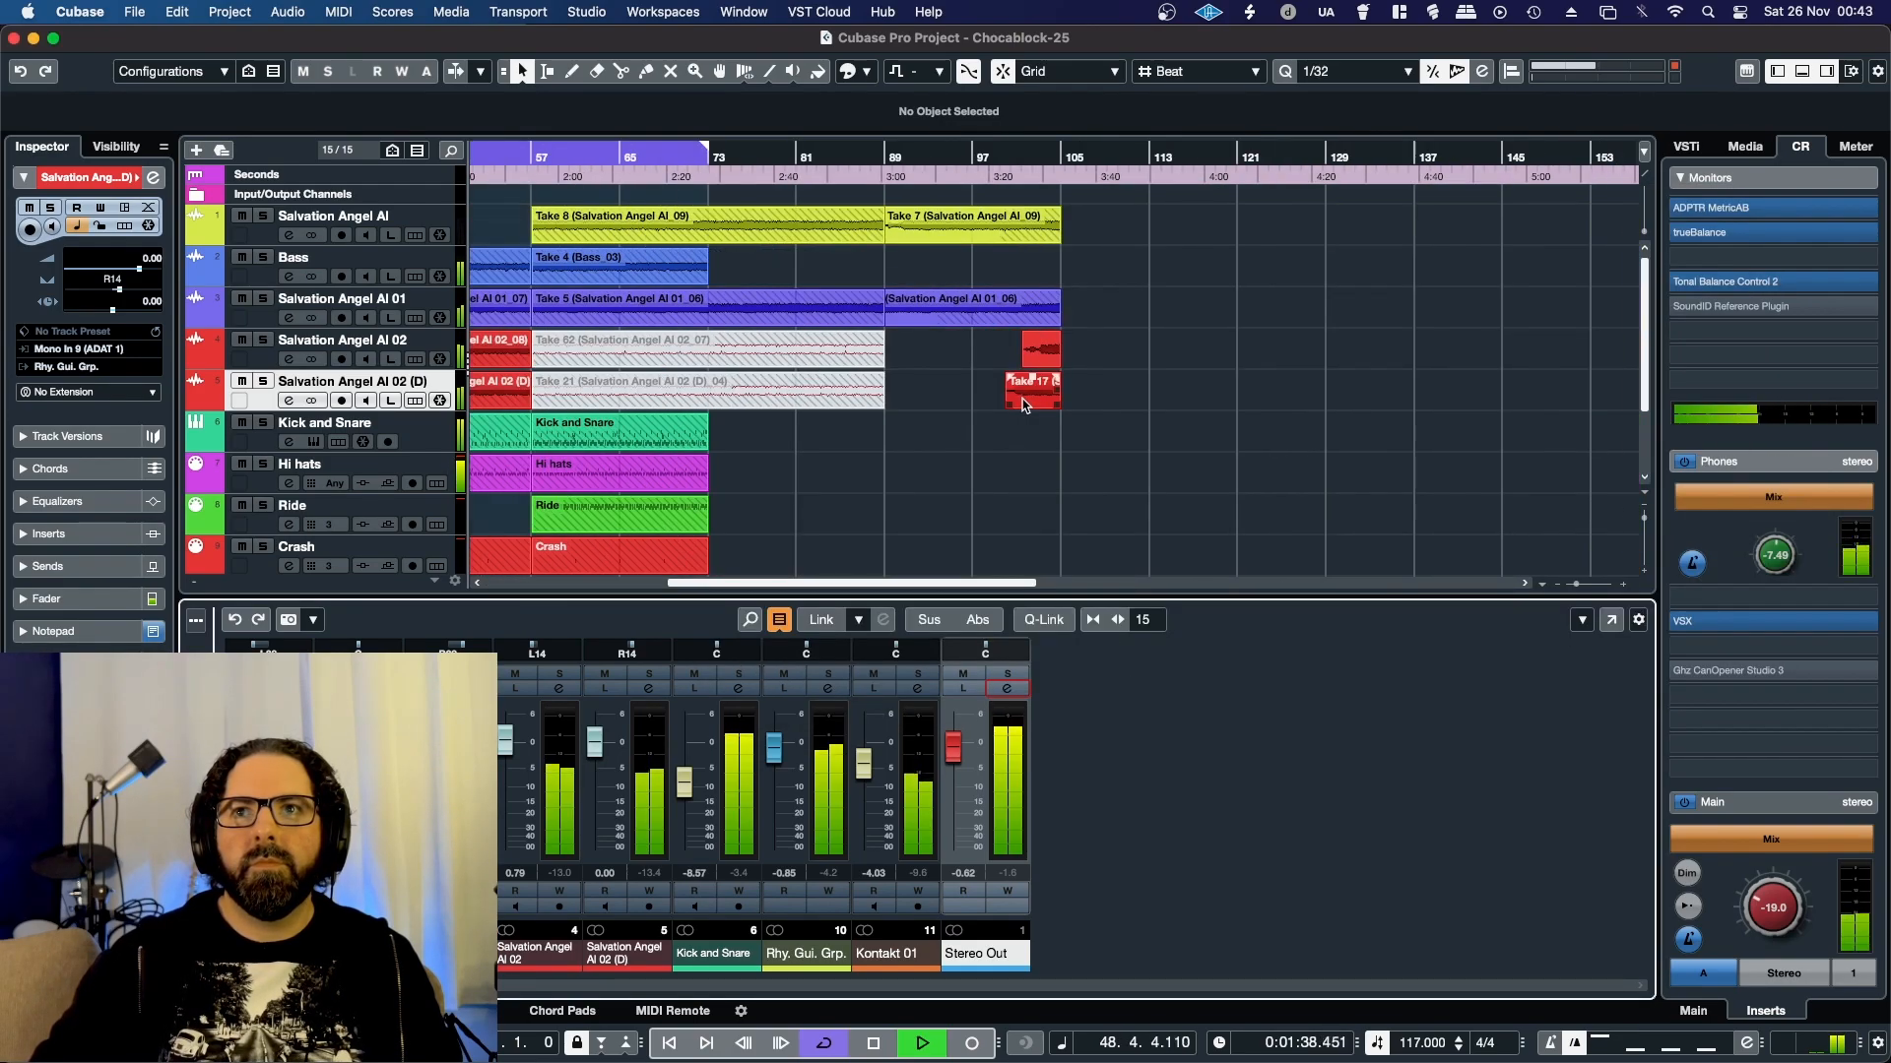
scroll(973, 412, left, 2)
scroll(973, 413, left, 5)
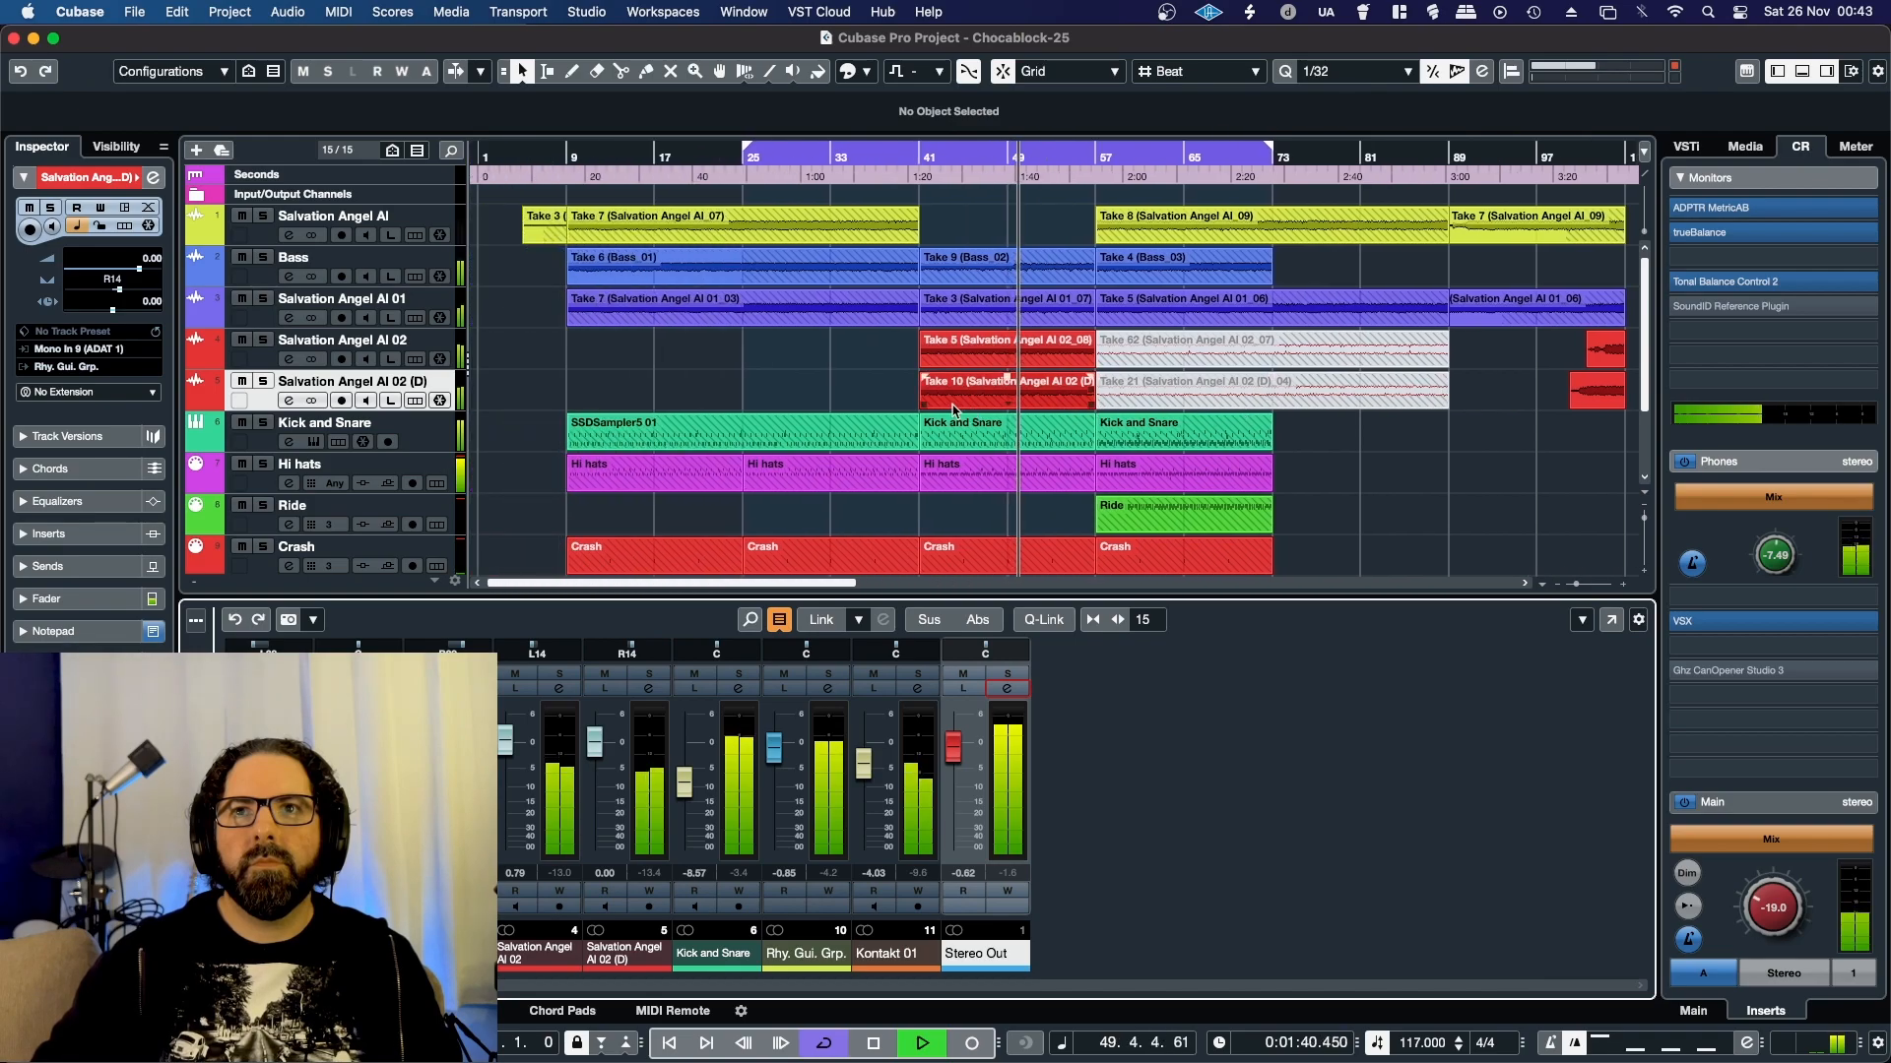
scroll(753, 412, up, 1)
key(space)
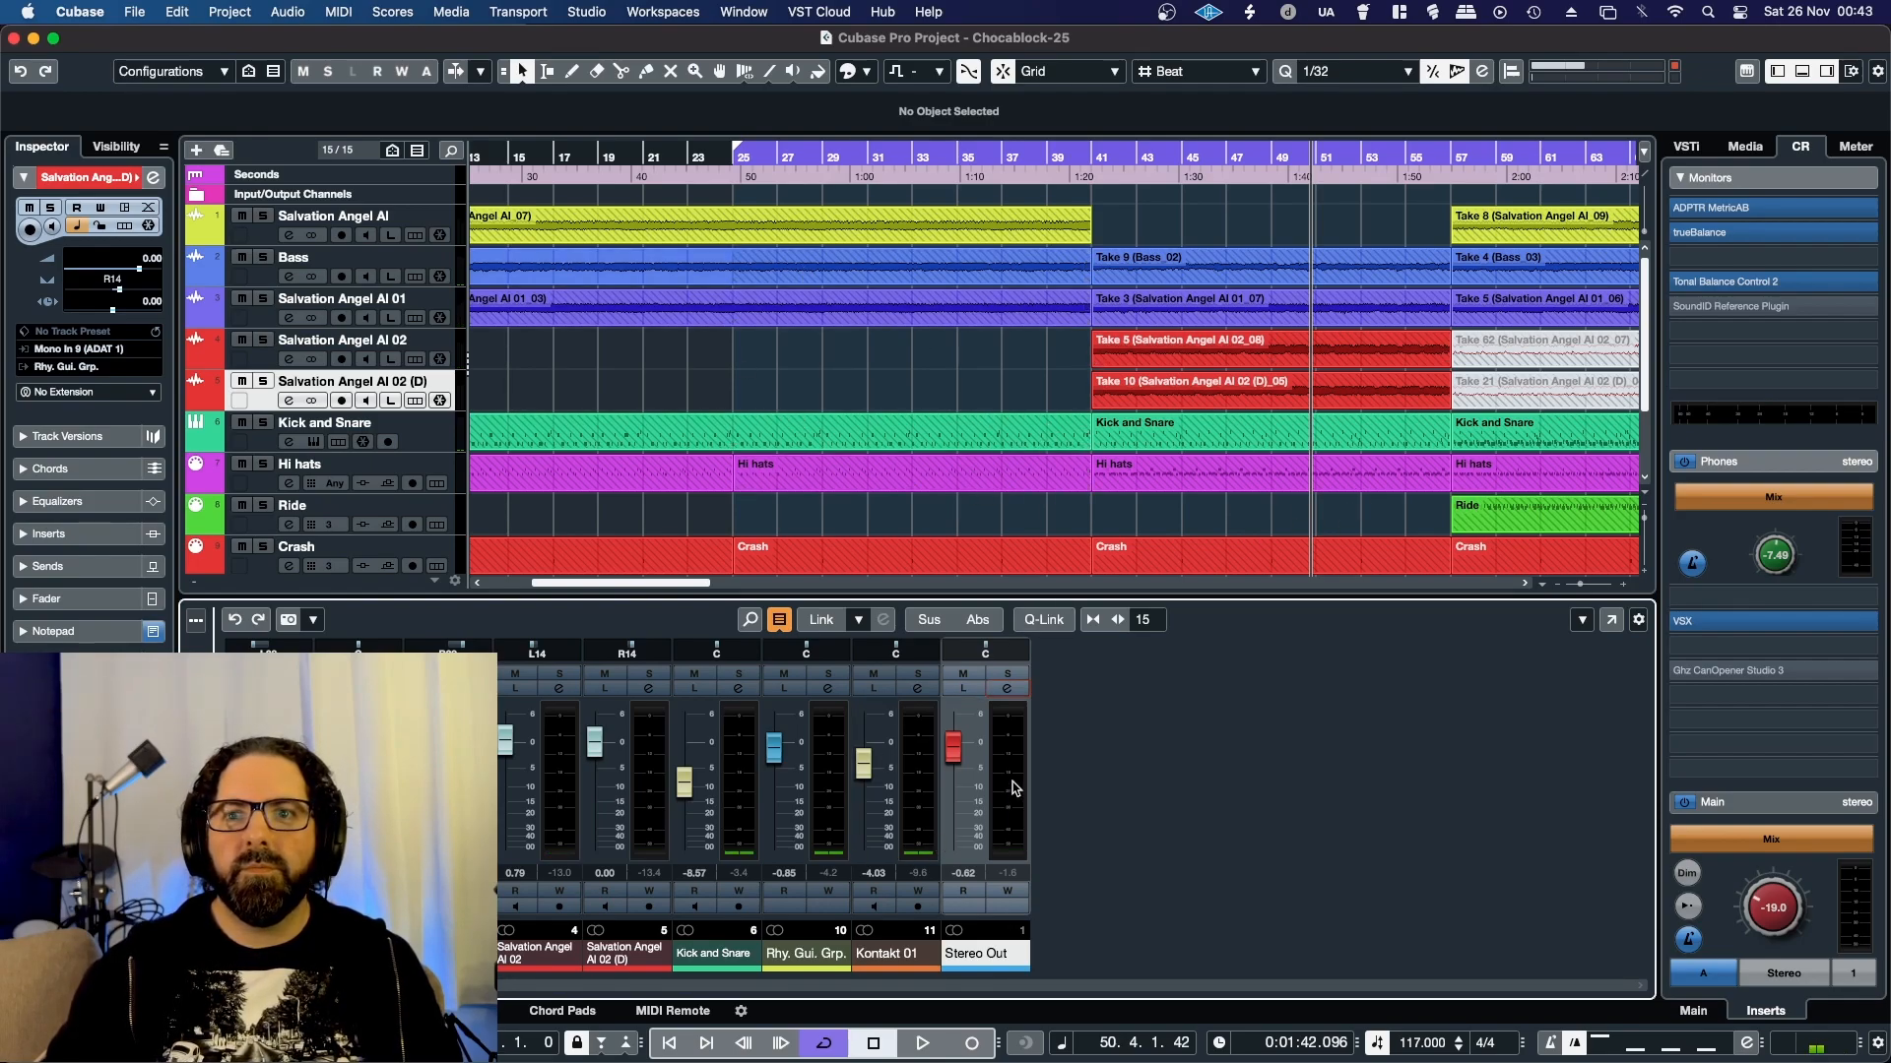
Step: Reopen the lower FG-X 2 from the Stereo Out channel settings and shrink its window to the compact layout
click(1006, 688)
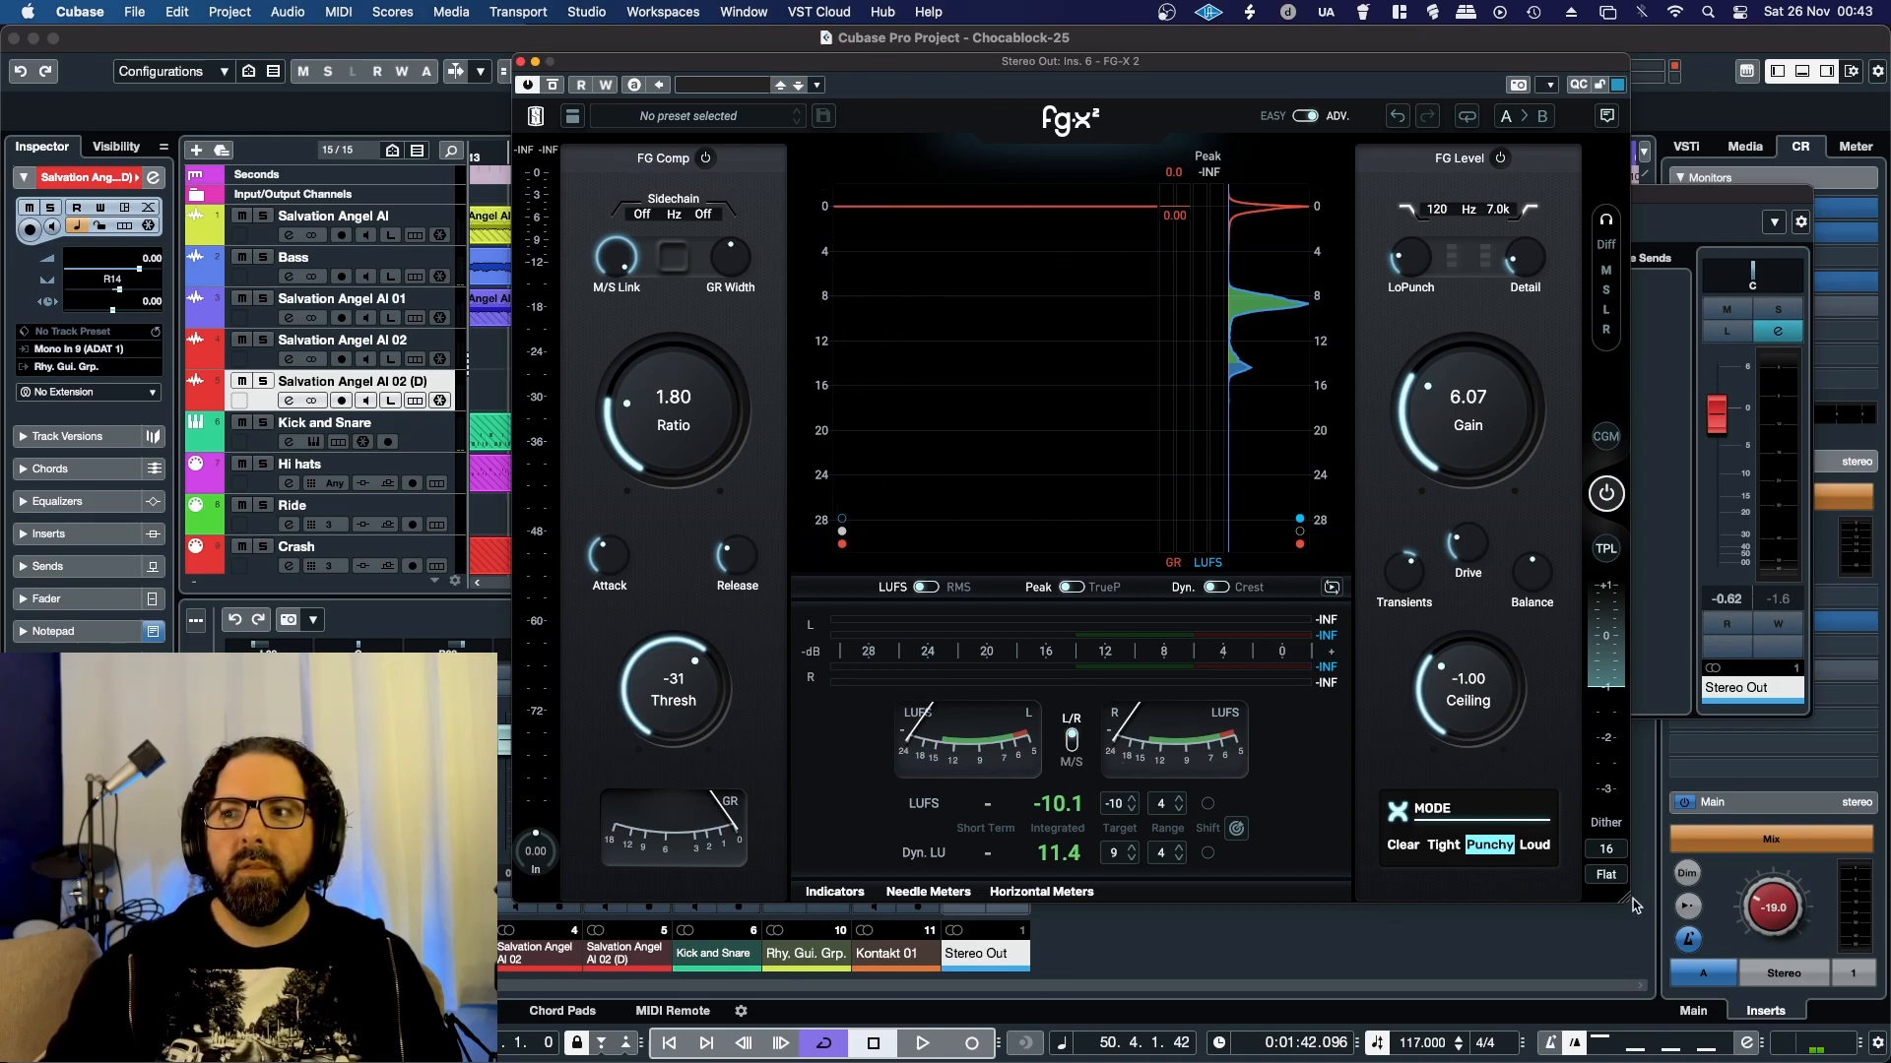
drag(1626, 904, 1359, 764)
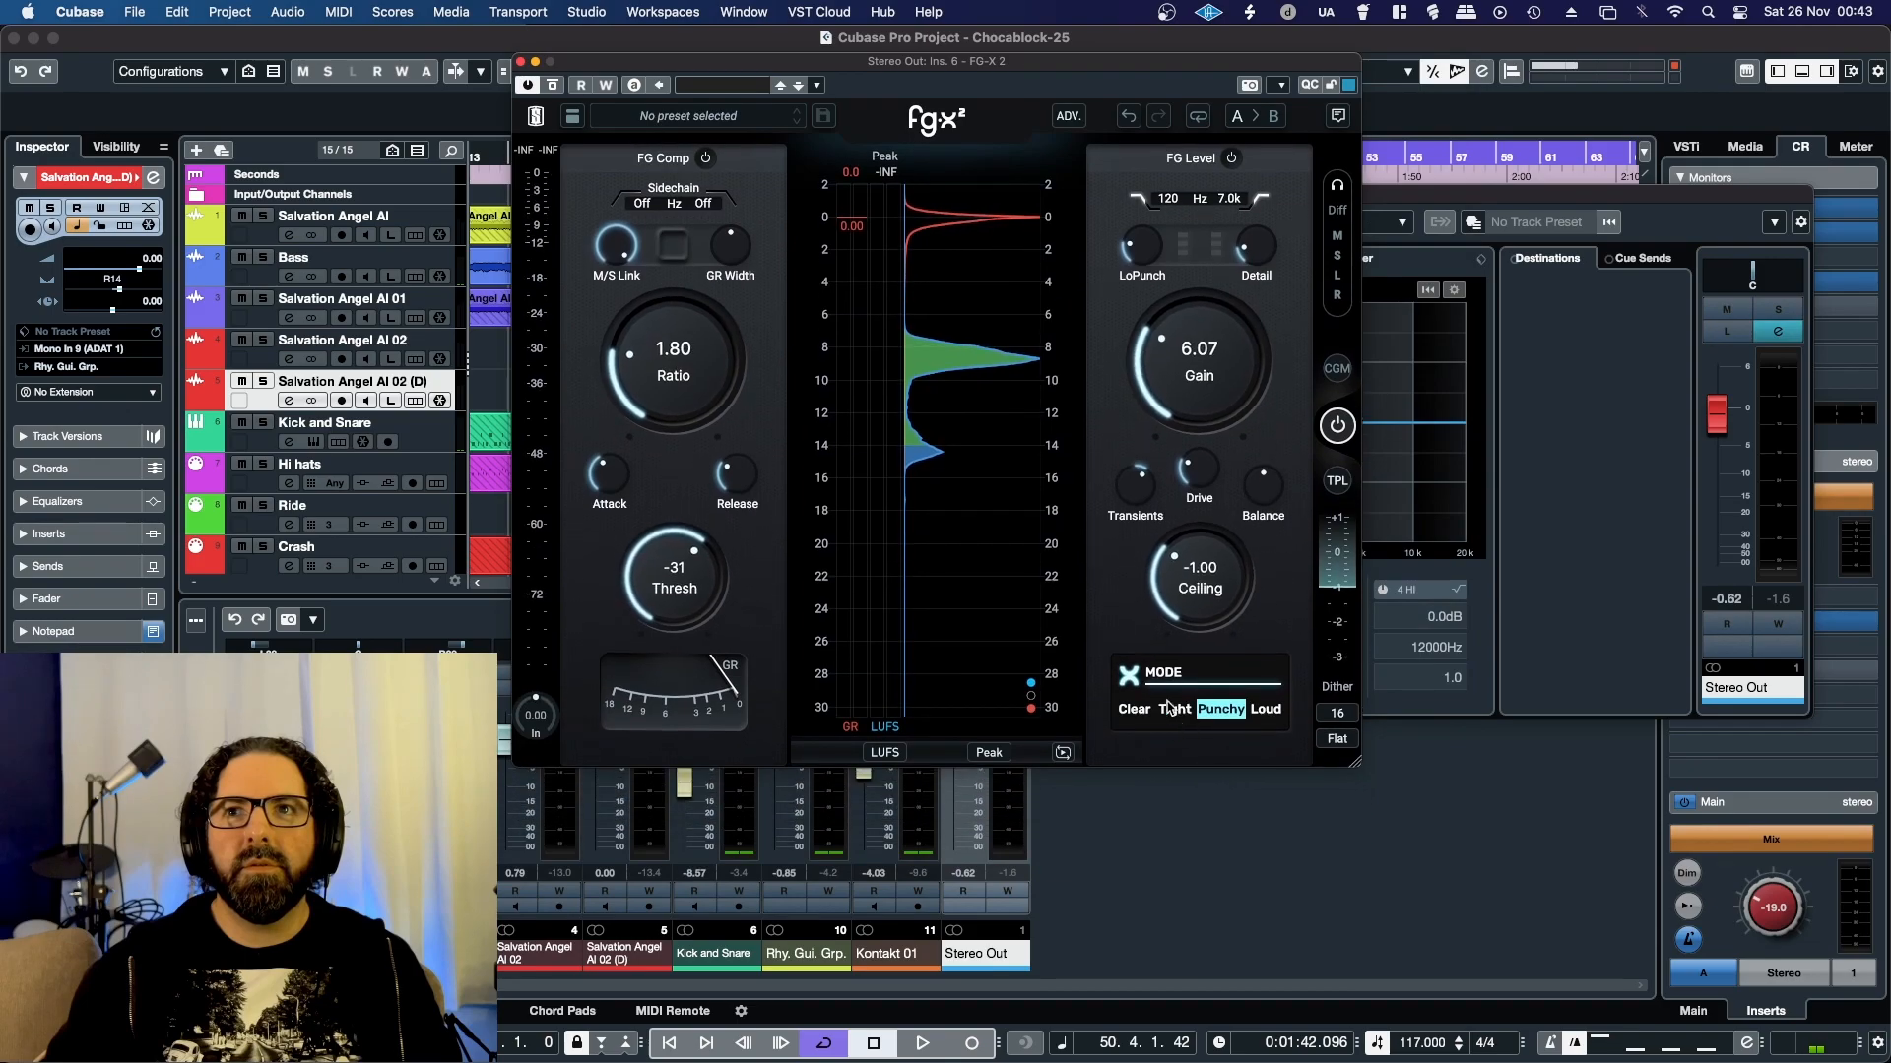
Step: Move the compact FG-X 2 window toward the screen's upper edge and enlarge it to the full layout with the complete metering section
drag(864, 75, 840, 26)
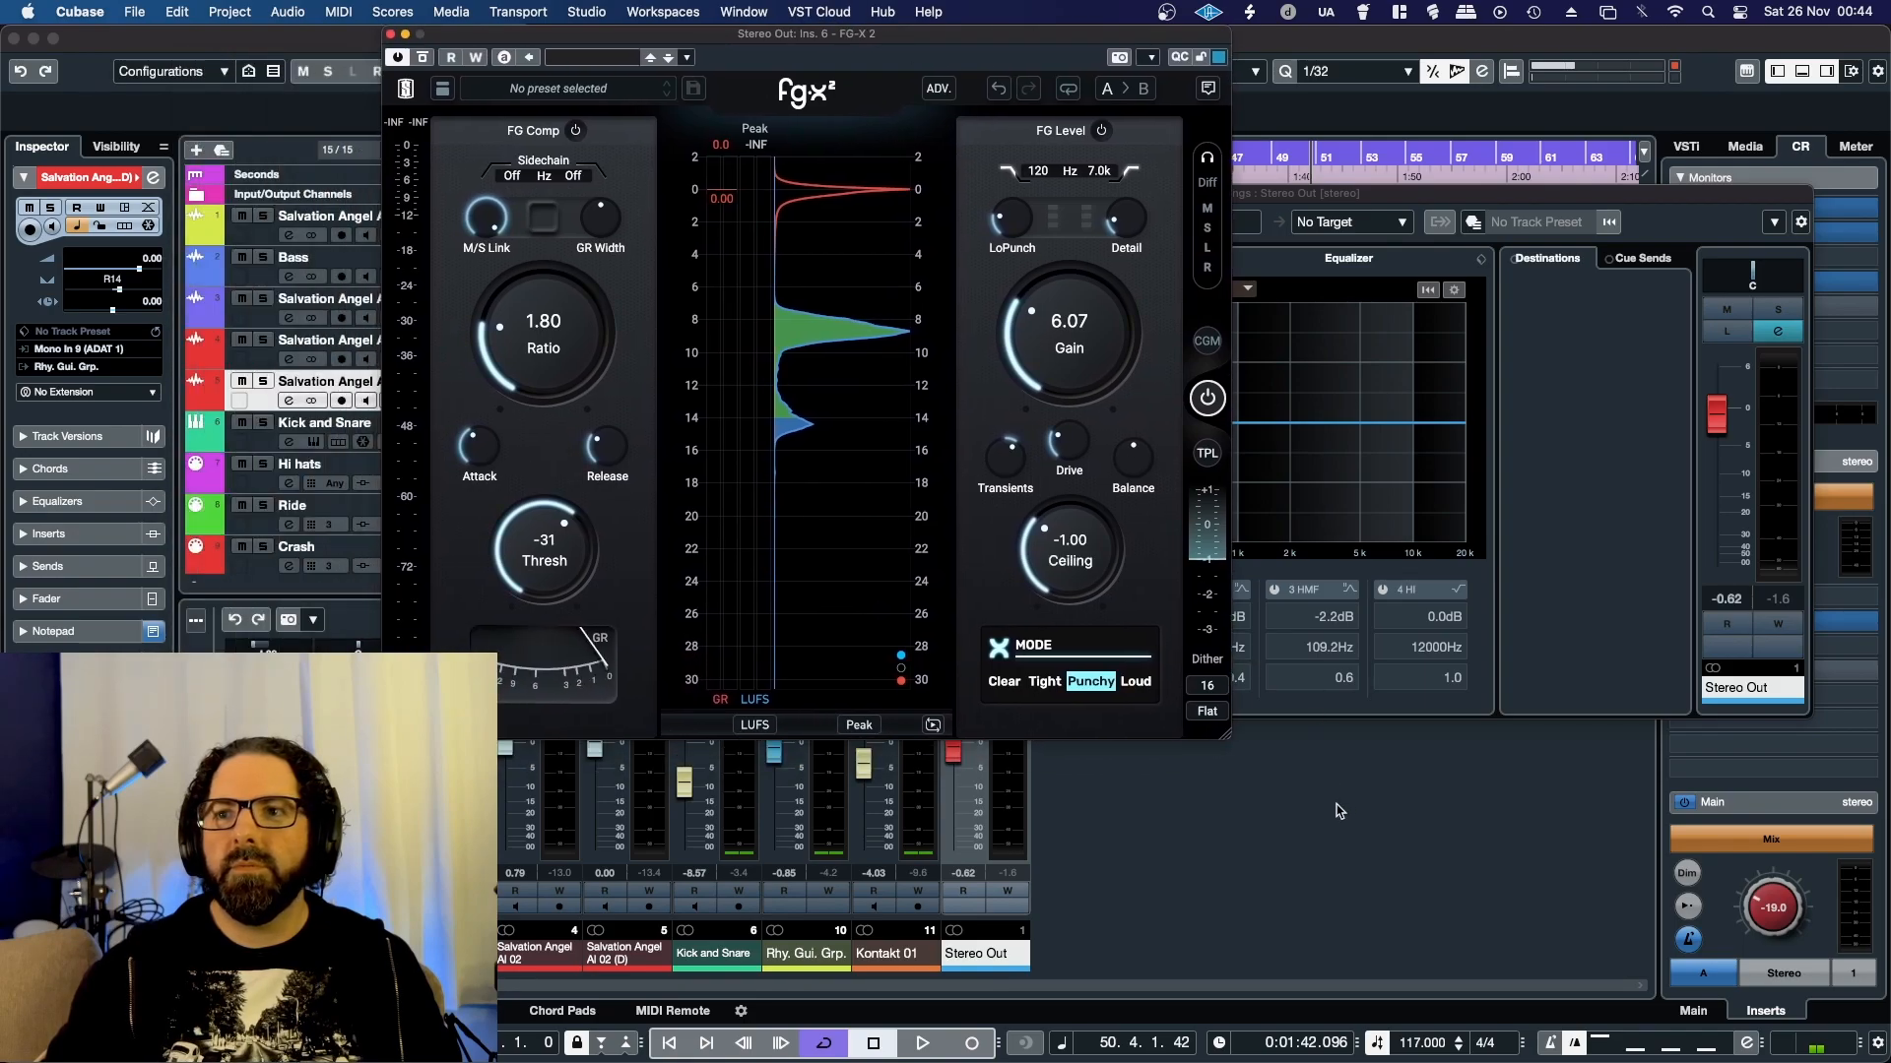
click(1421, 873)
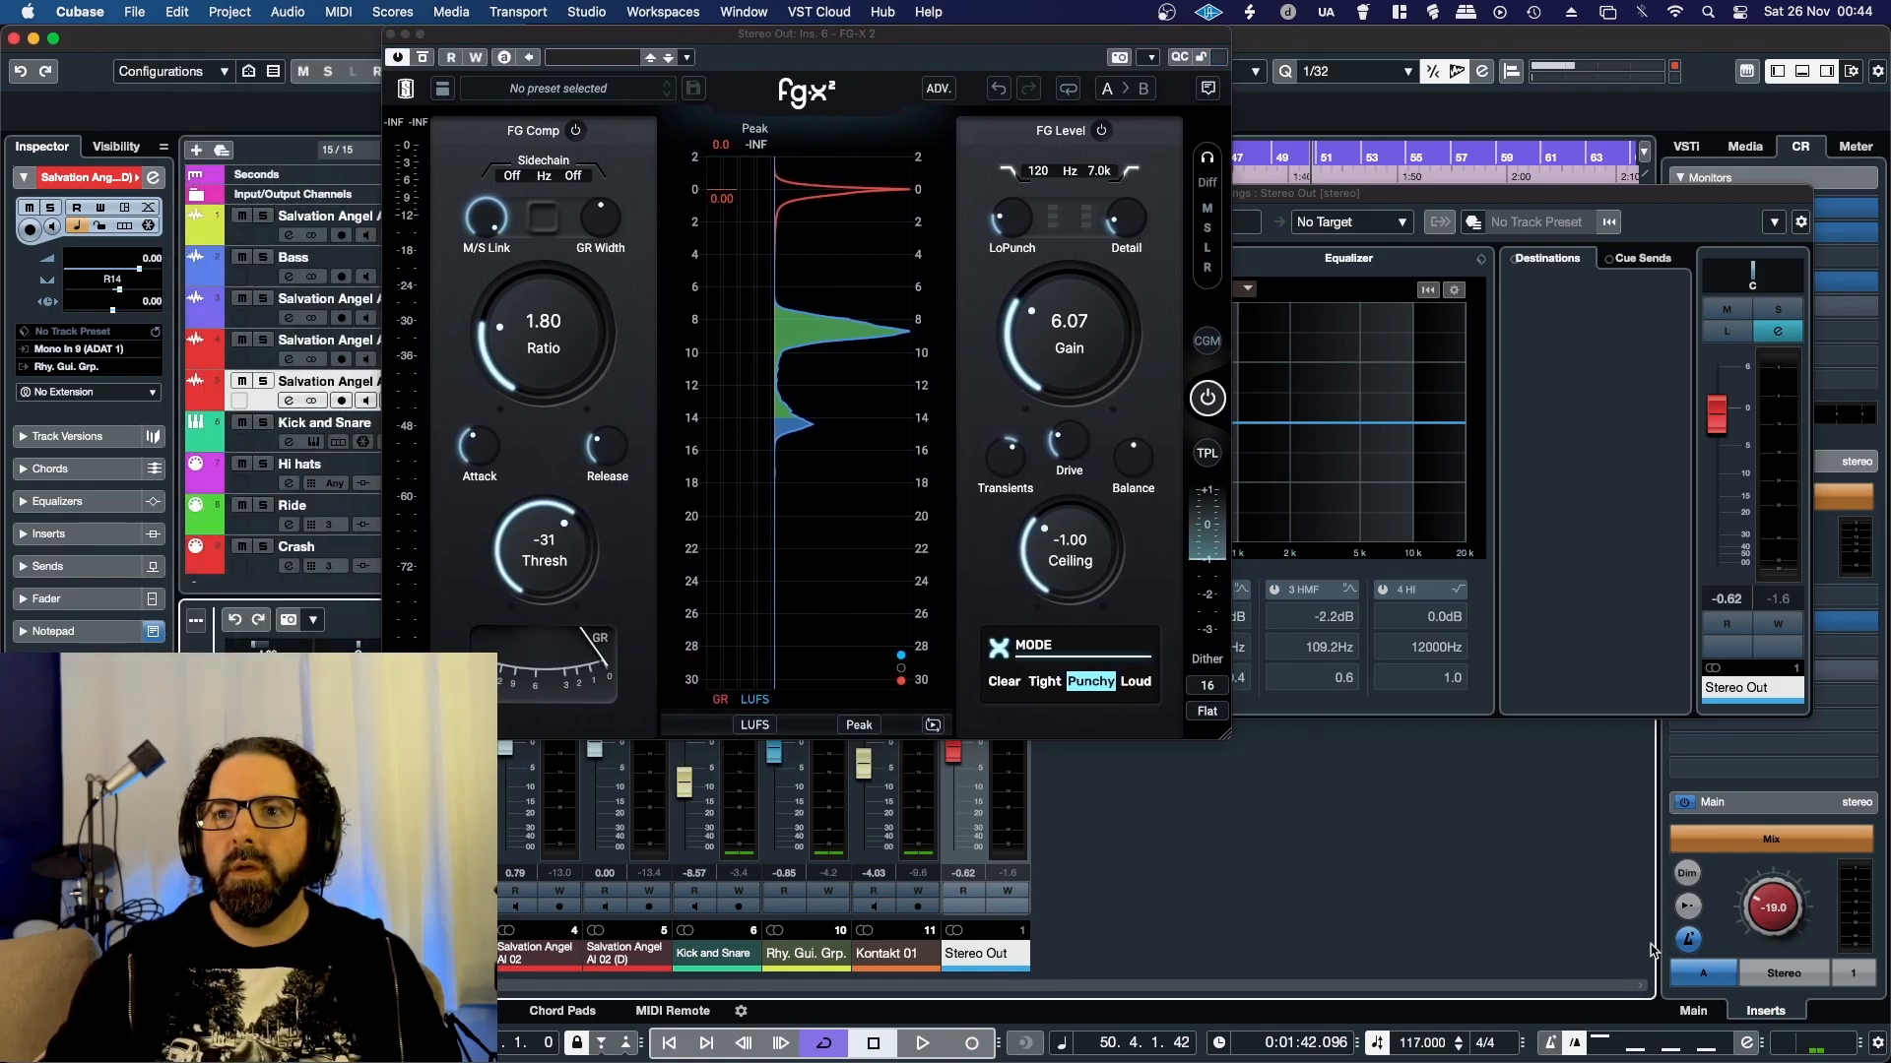
drag(1233, 740, 1399, 934)
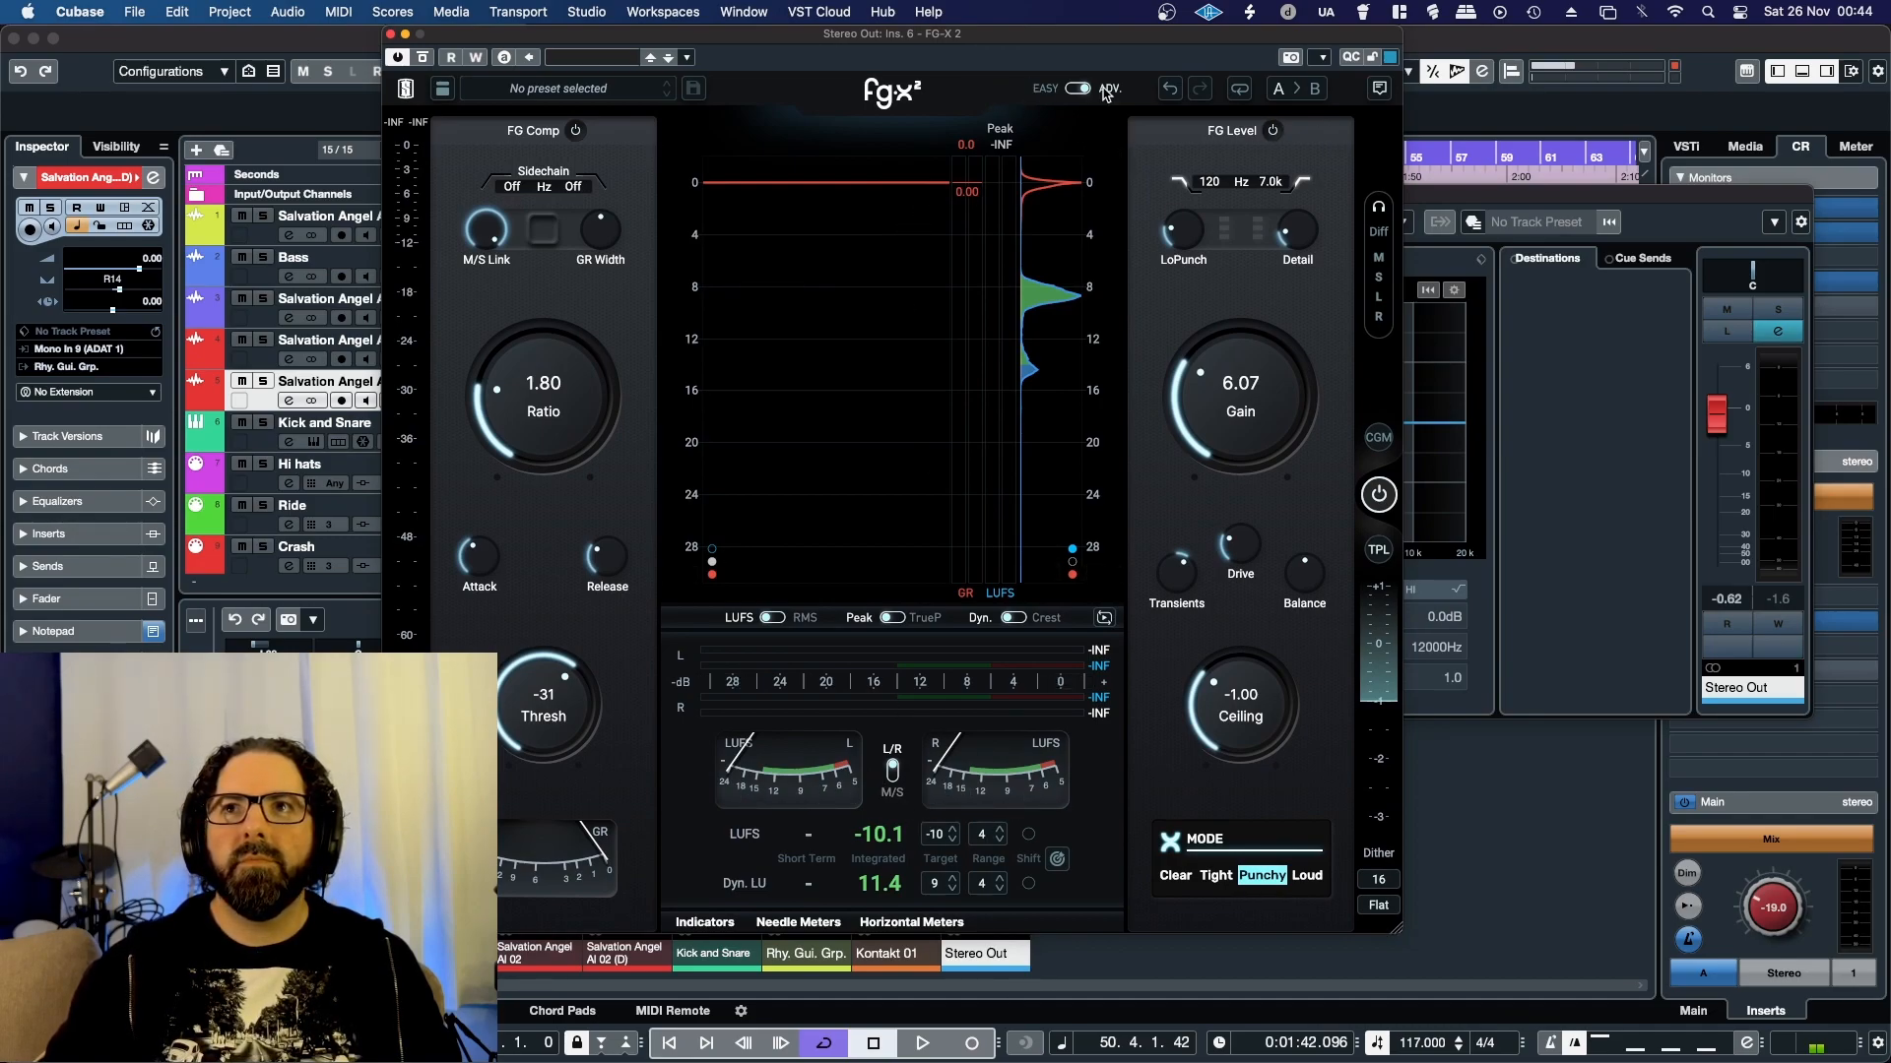
Step: Compare the FG-X 2's Easy and Advanced modes, clear of the track list, leaving it in Advanced mode
click(1064, 88)
drag(1005, 41, 1200, 42)
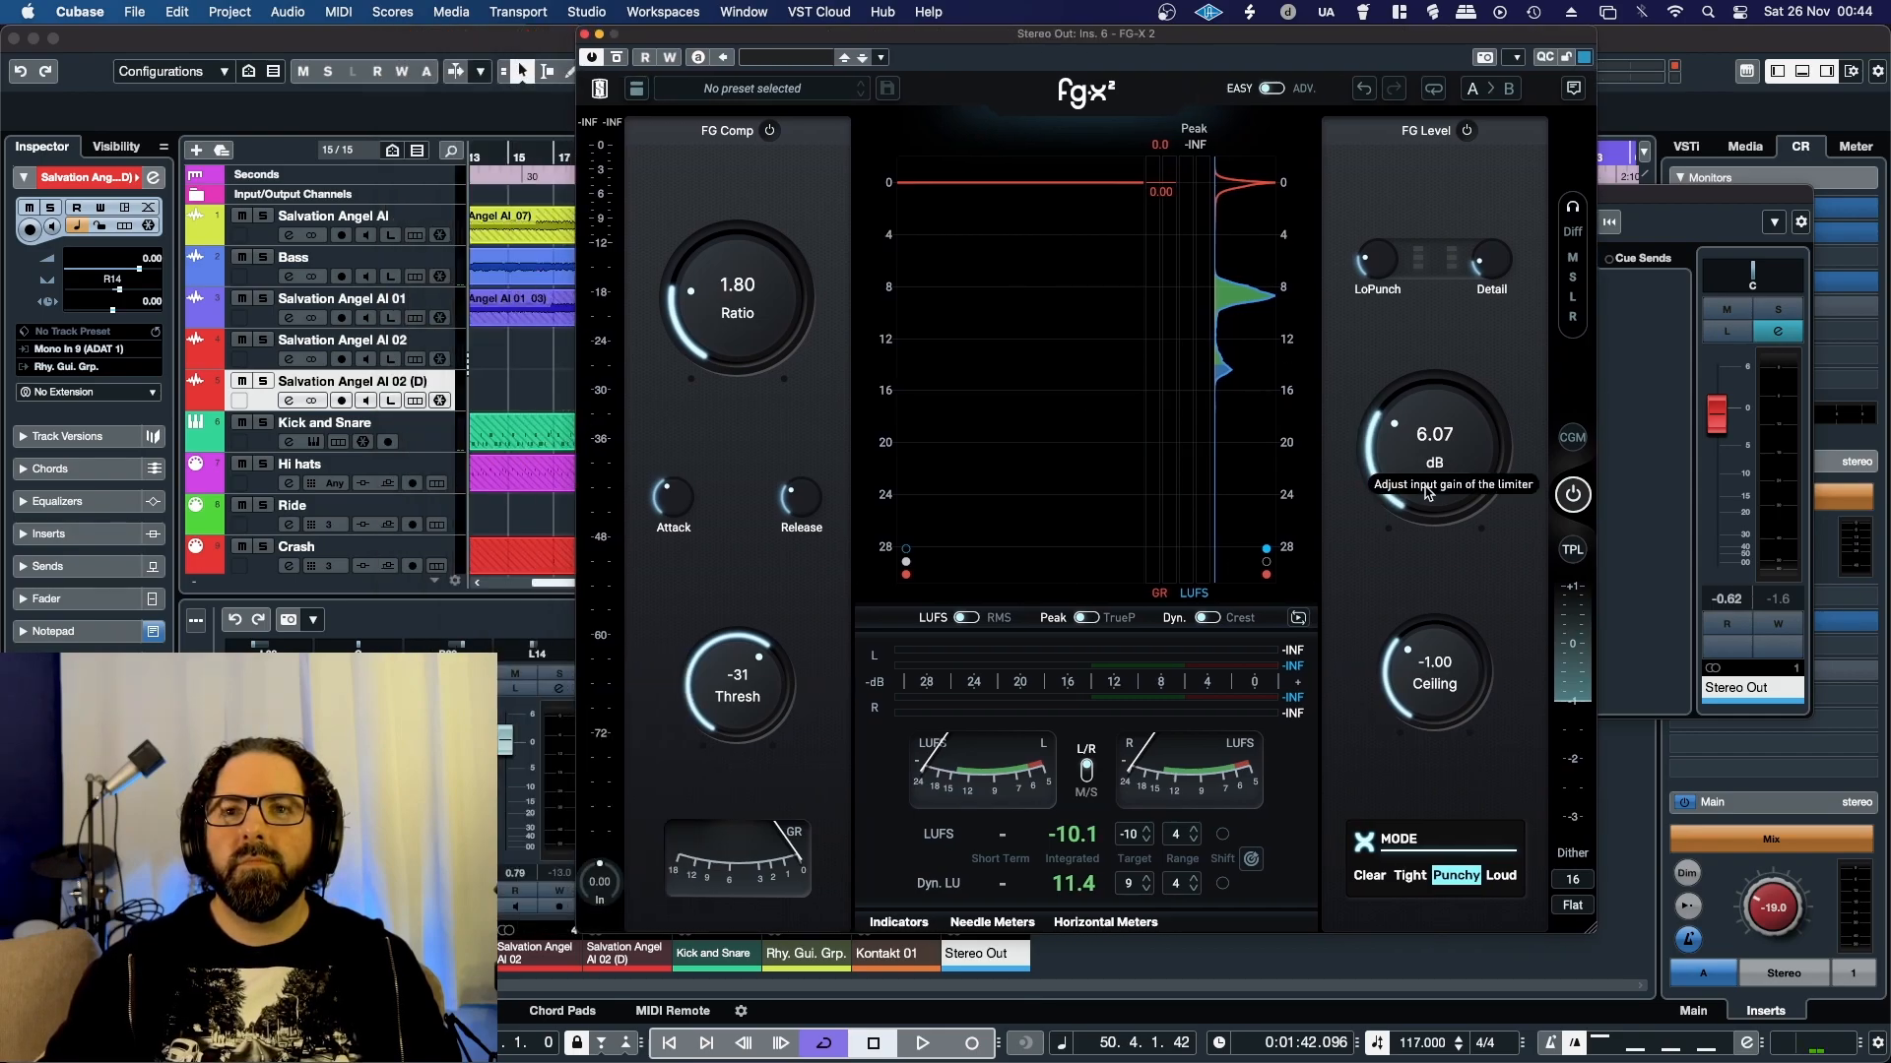
click(1270, 87)
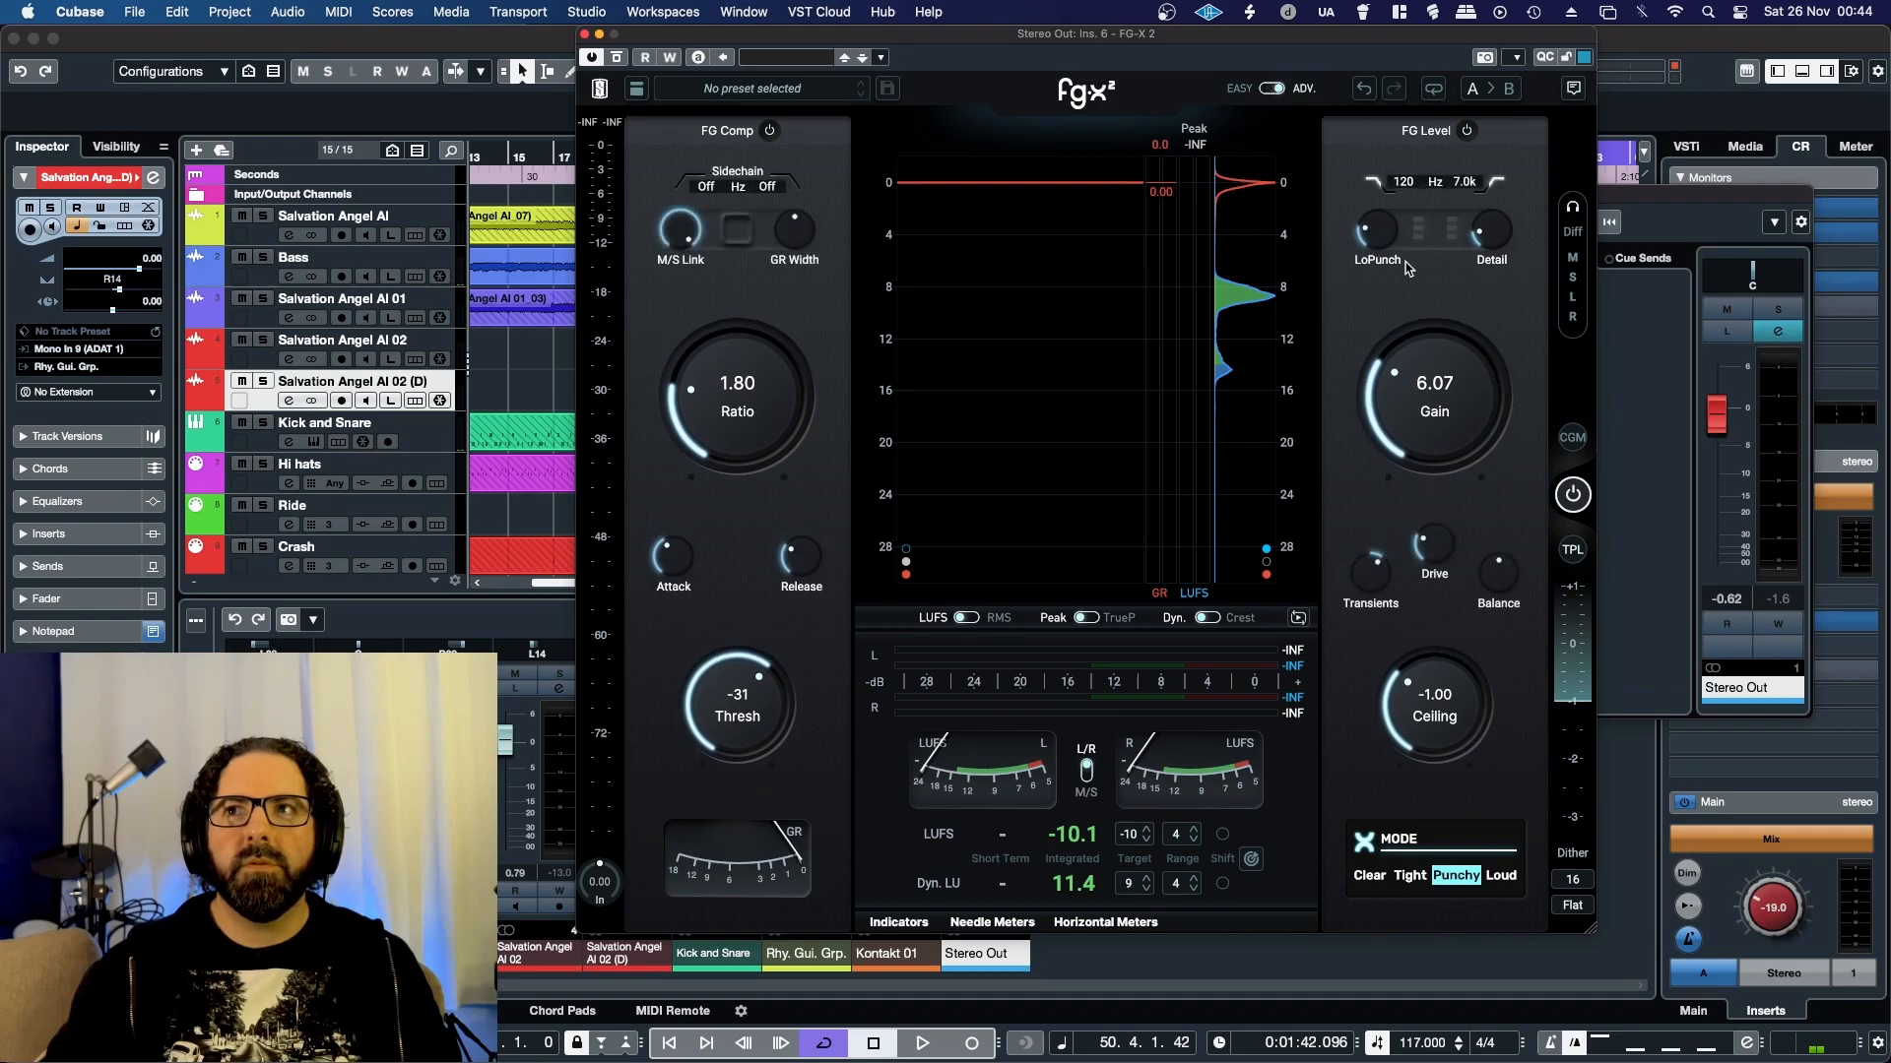
click(1270, 89)
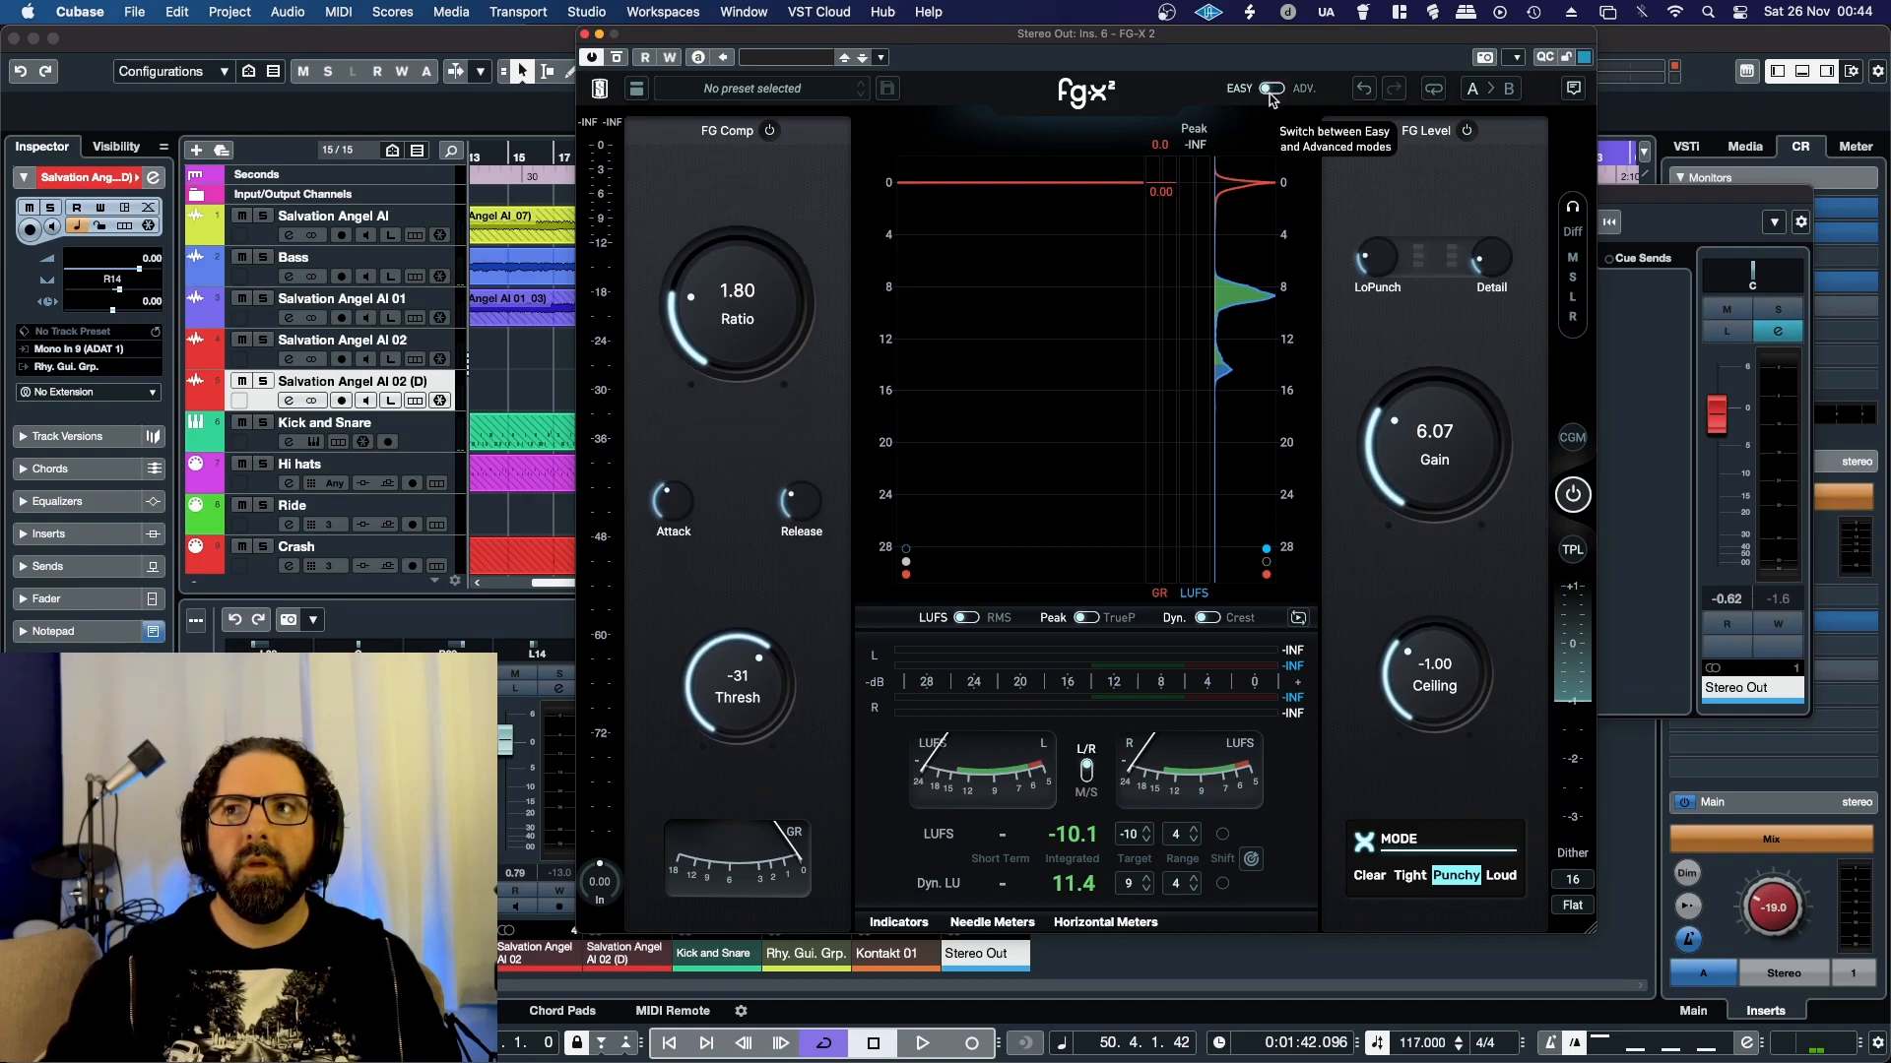
click(1270, 89)
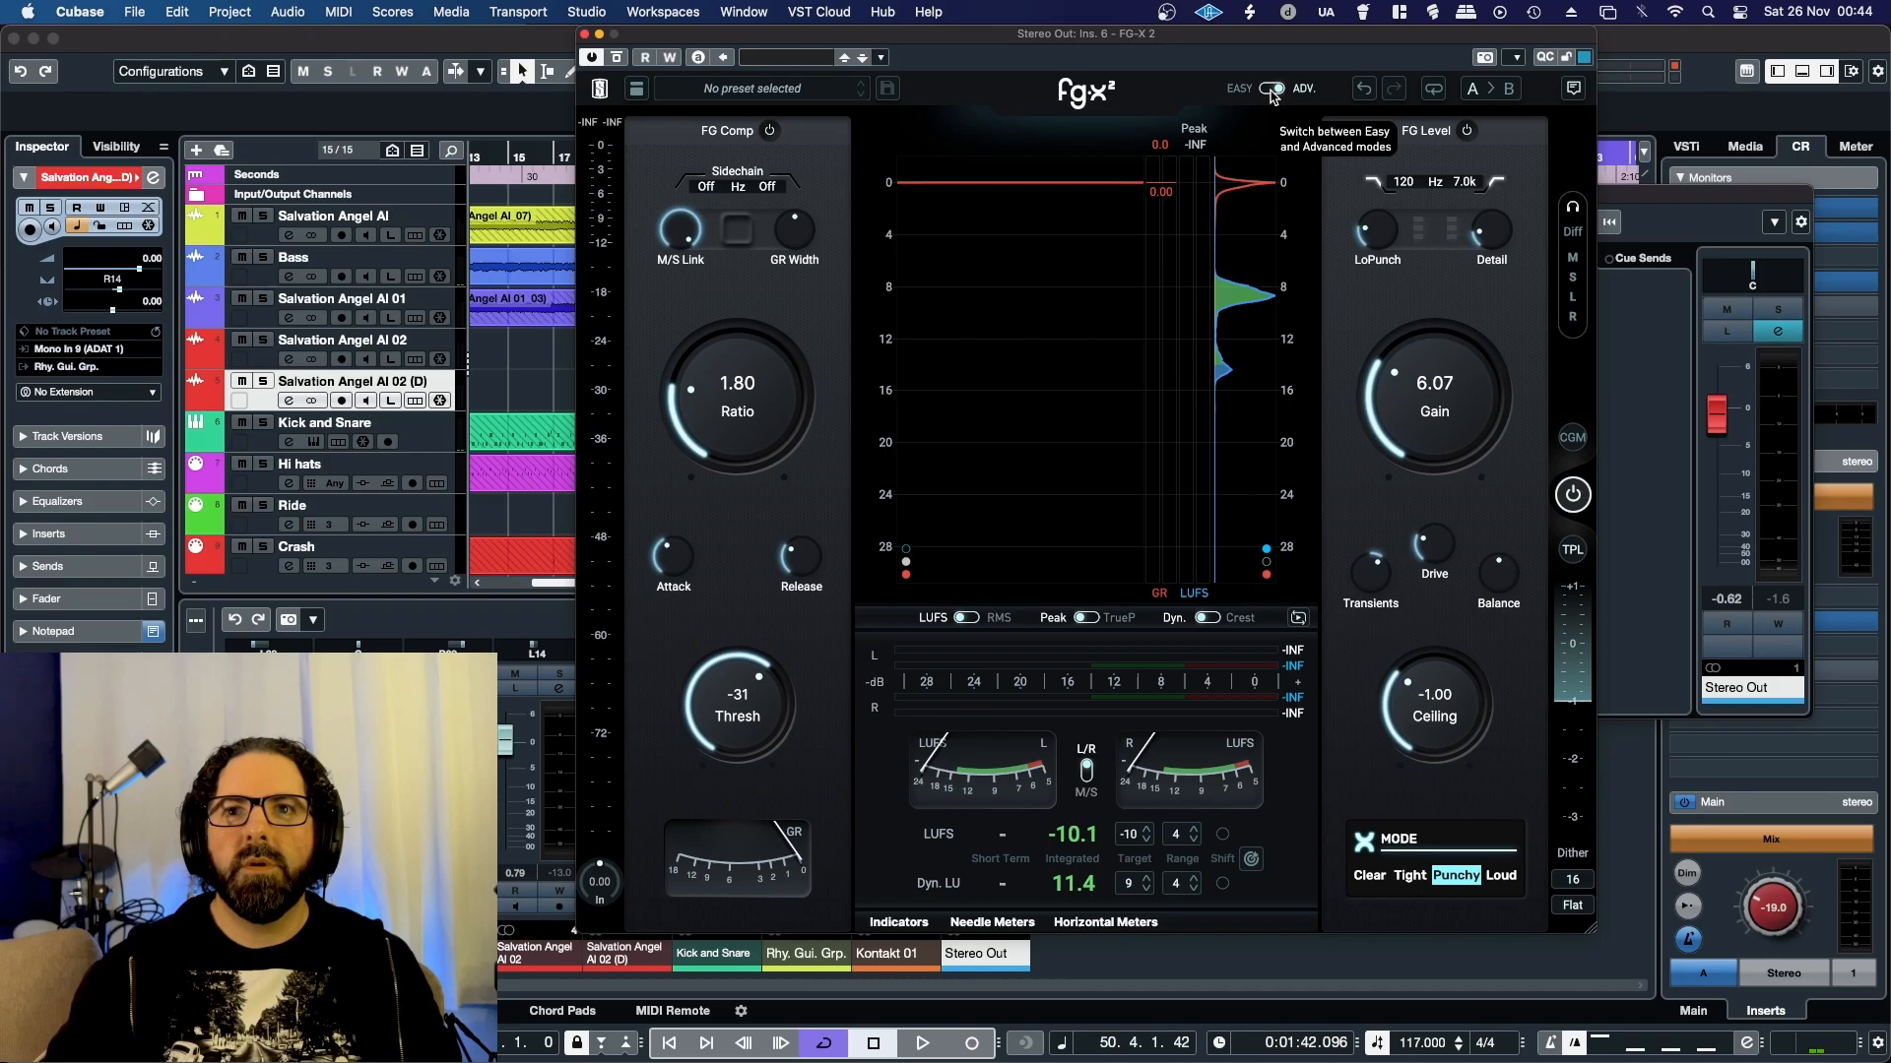